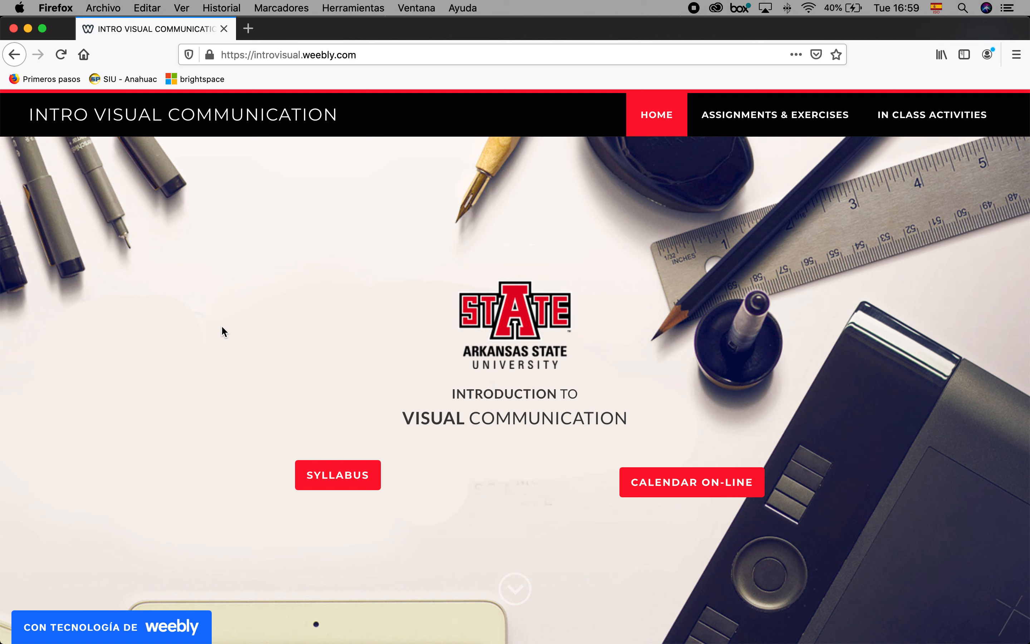
# - Save the pen tool exercise's elephant image from the In Class Activities page to the desktop as elefante_orig
pyautogui.click(944, 114)
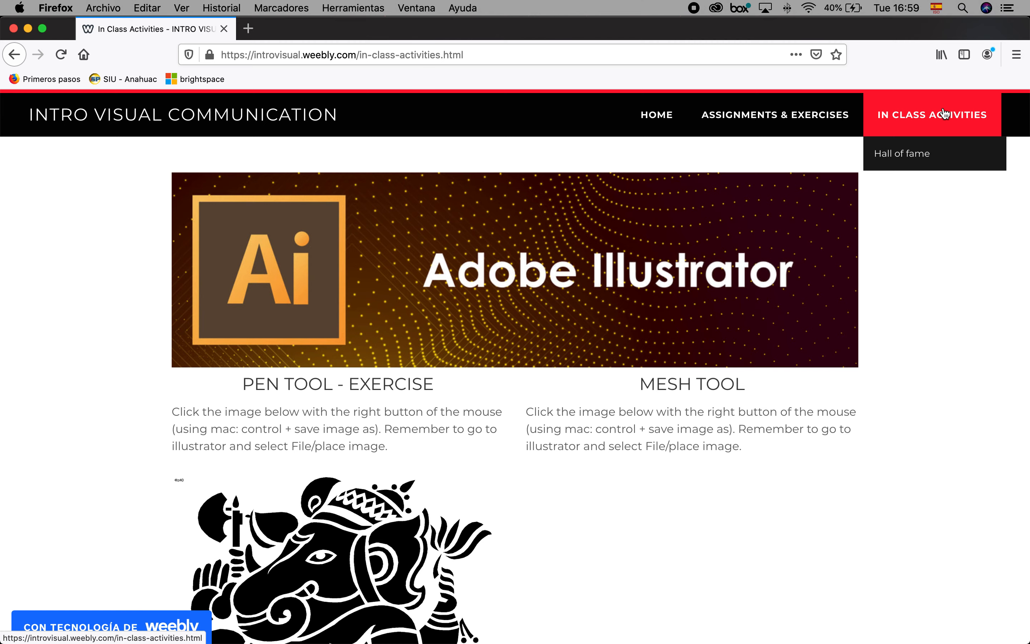
pyautogui.scroll(-5, 390, 457)
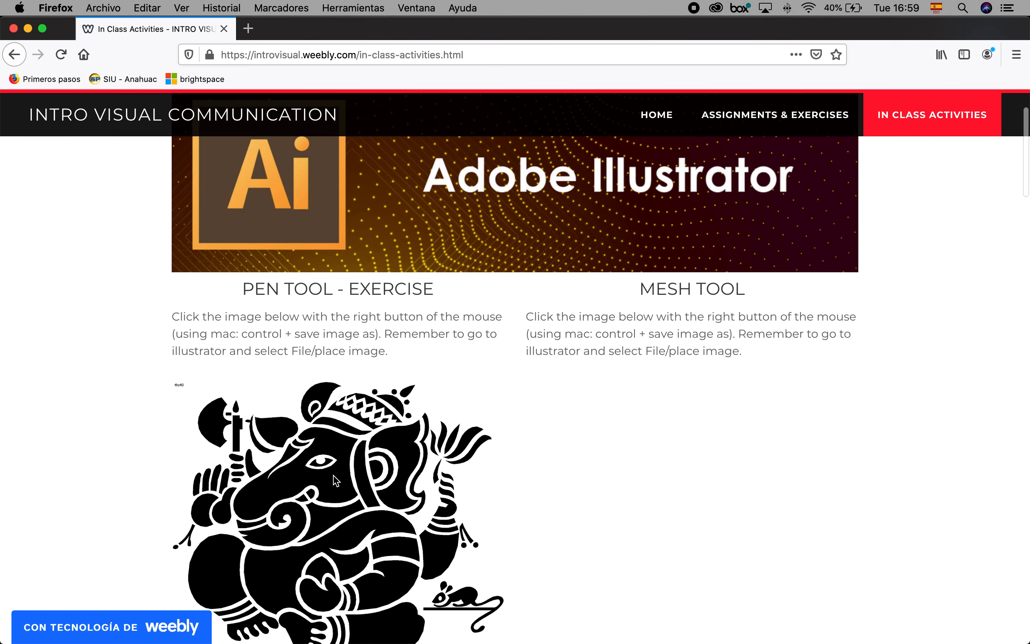
pyautogui.scroll(-6, 336, 481)
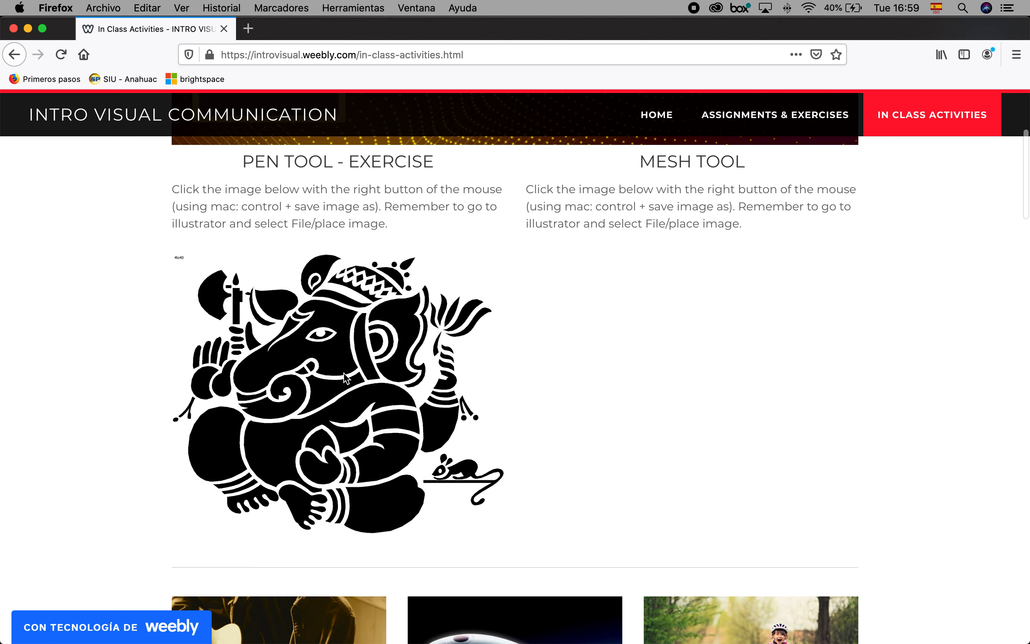
pyautogui.rightClick(334, 369)
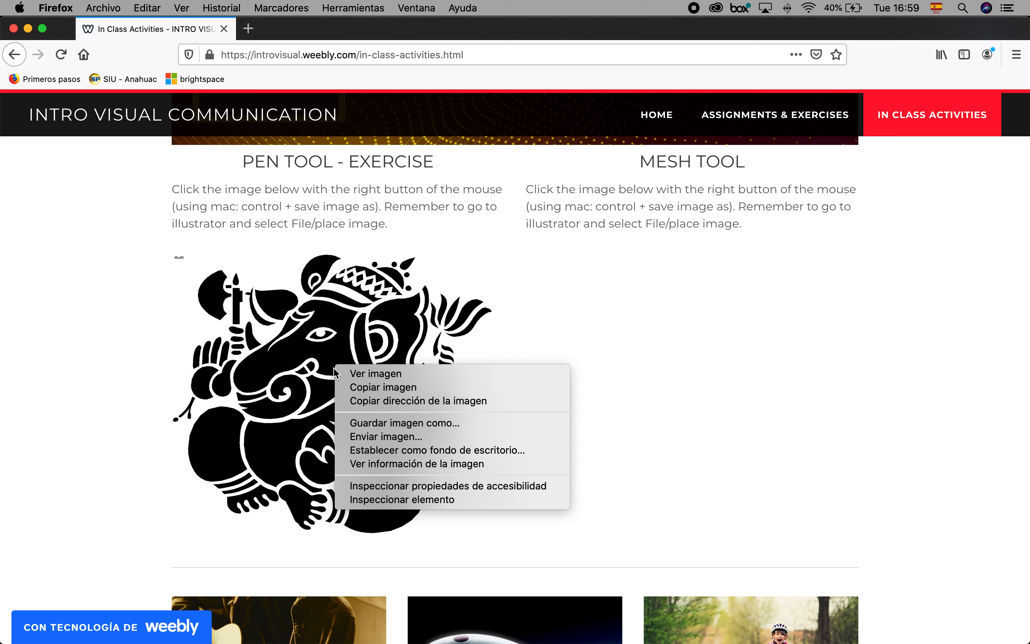
pyautogui.click(359, 423)
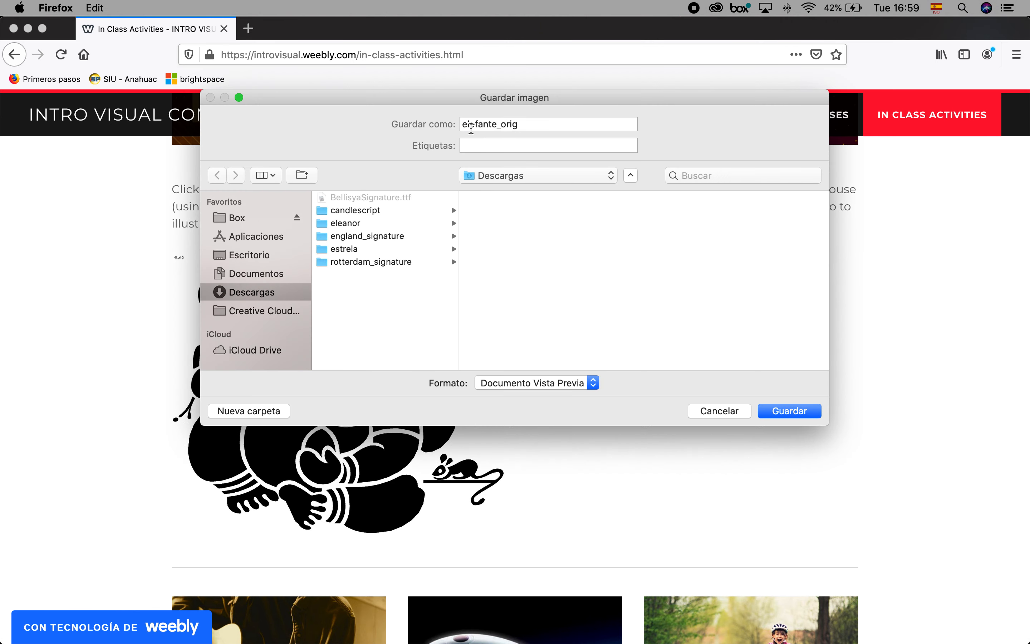
pyautogui.click(250, 257)
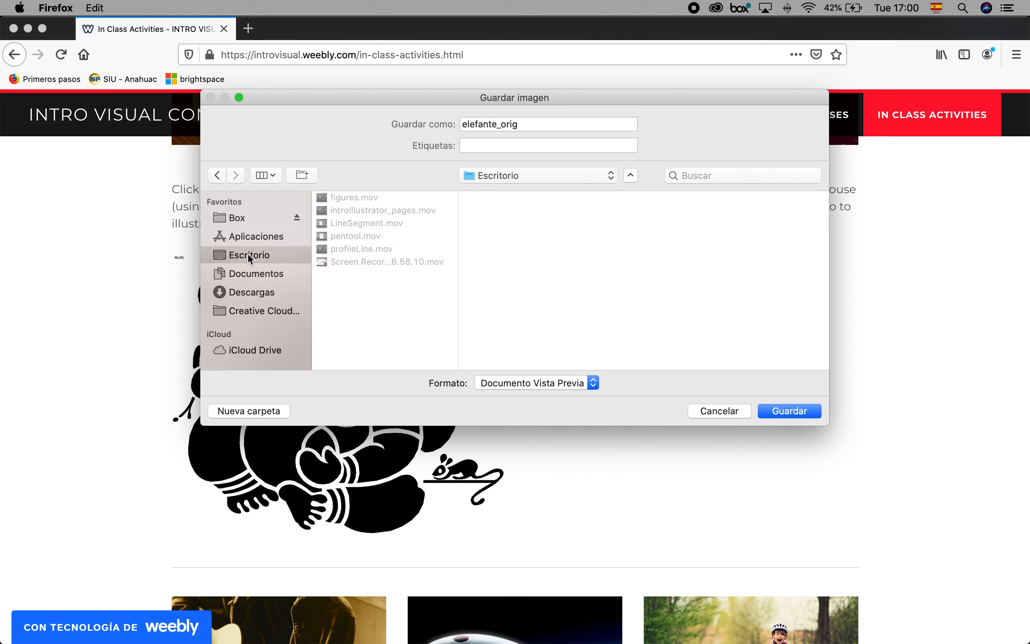
pyautogui.click(790, 413)
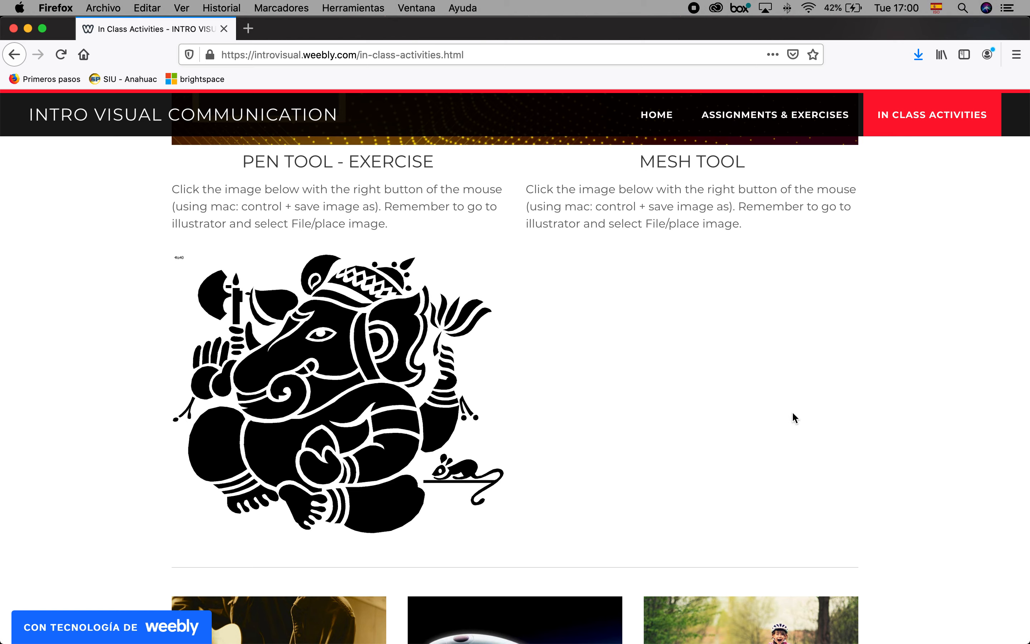
# - Switch to Adobe Illustrator 2020 and close the open Untitled-5 document without saving its changes
pyautogui.moveTo(689, 639)
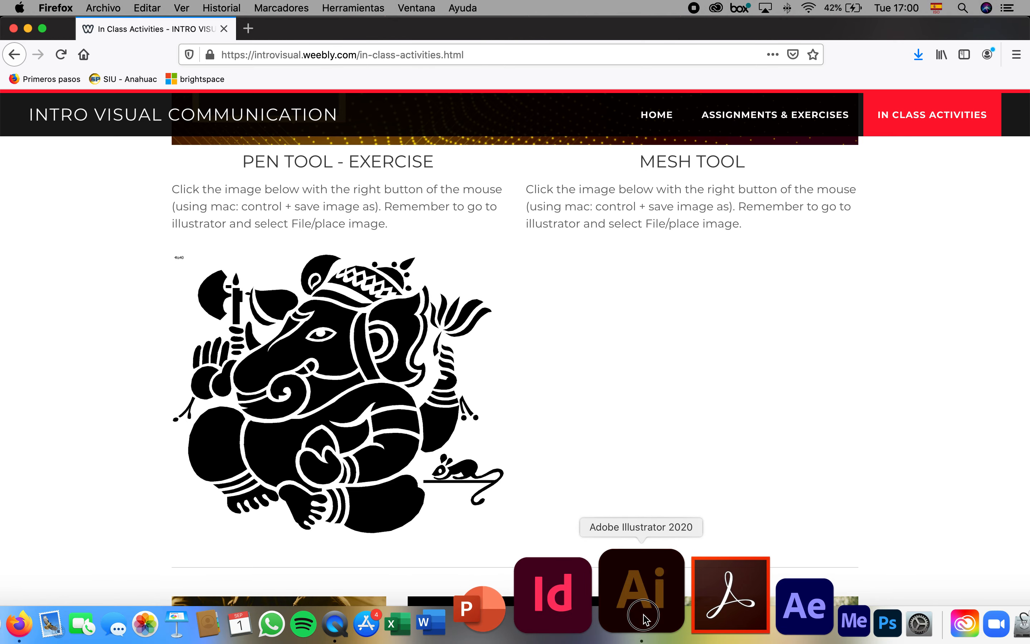
pyautogui.click(644, 617)
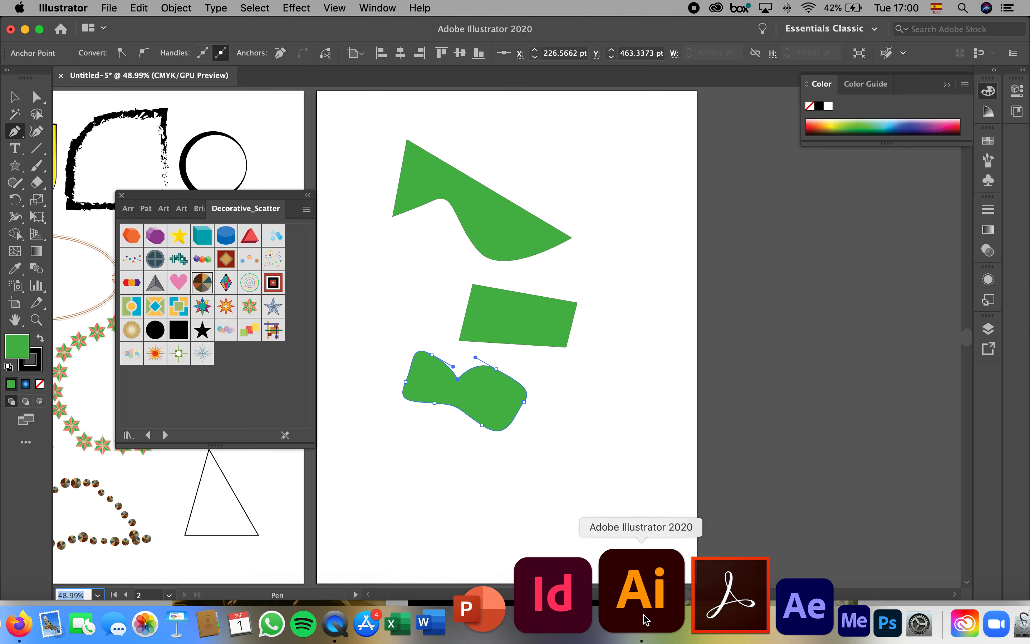
pyautogui.press('super+w')
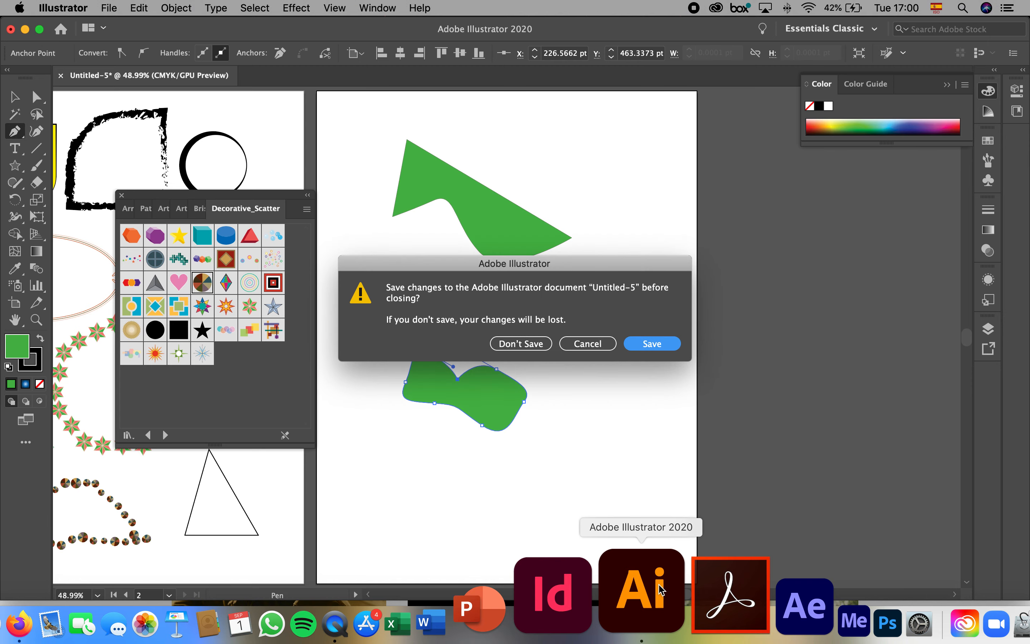
pyautogui.click(522, 345)
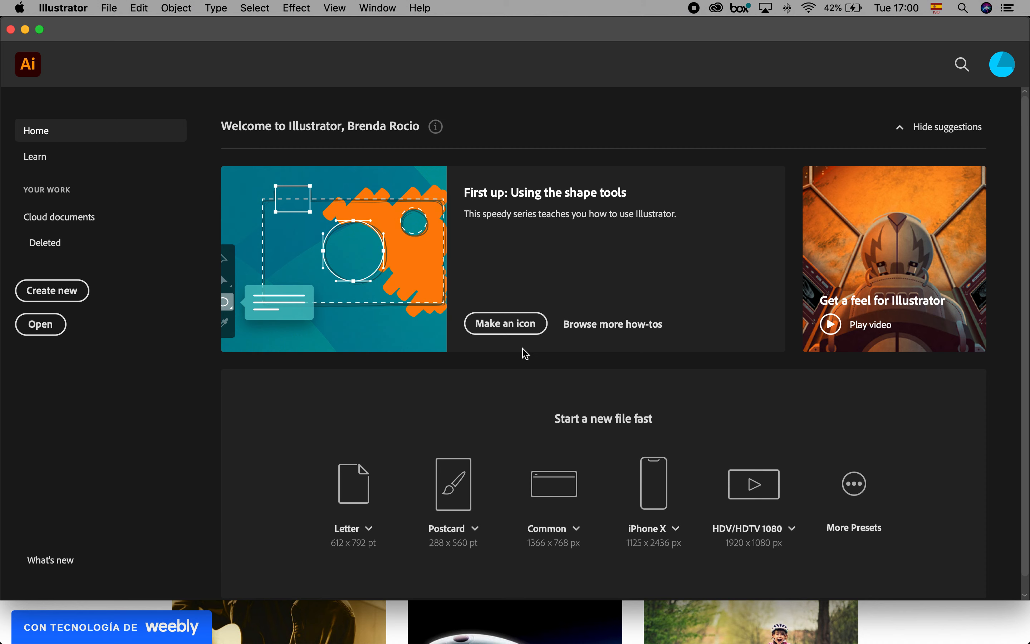
# - Create a new Letter document of 612 x 792 pt and close the Decorative_Scatter brush library
pyautogui.click(351, 485)
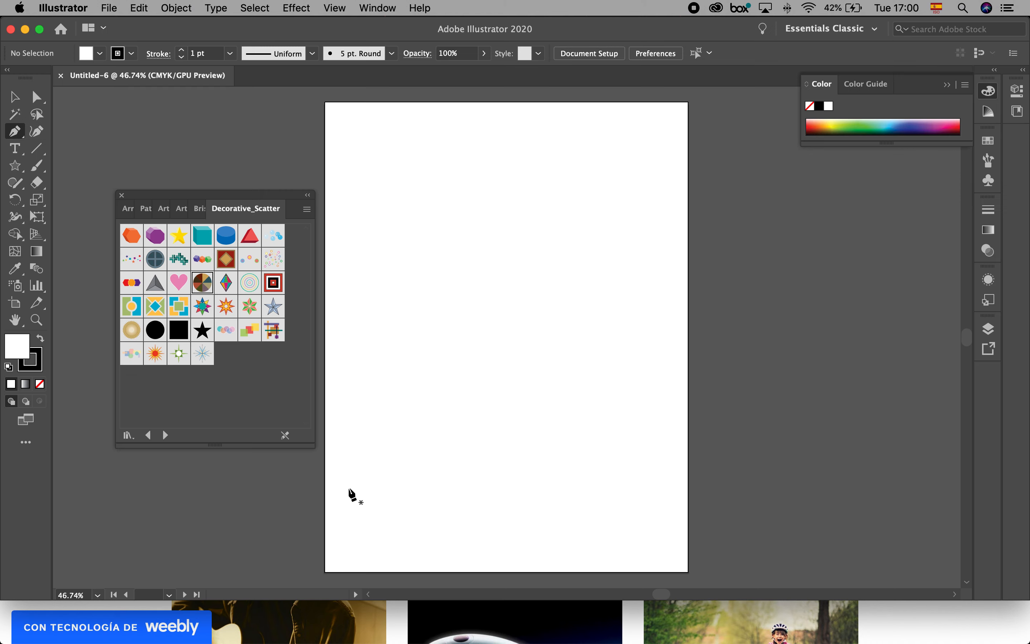
pyautogui.click(121, 195)
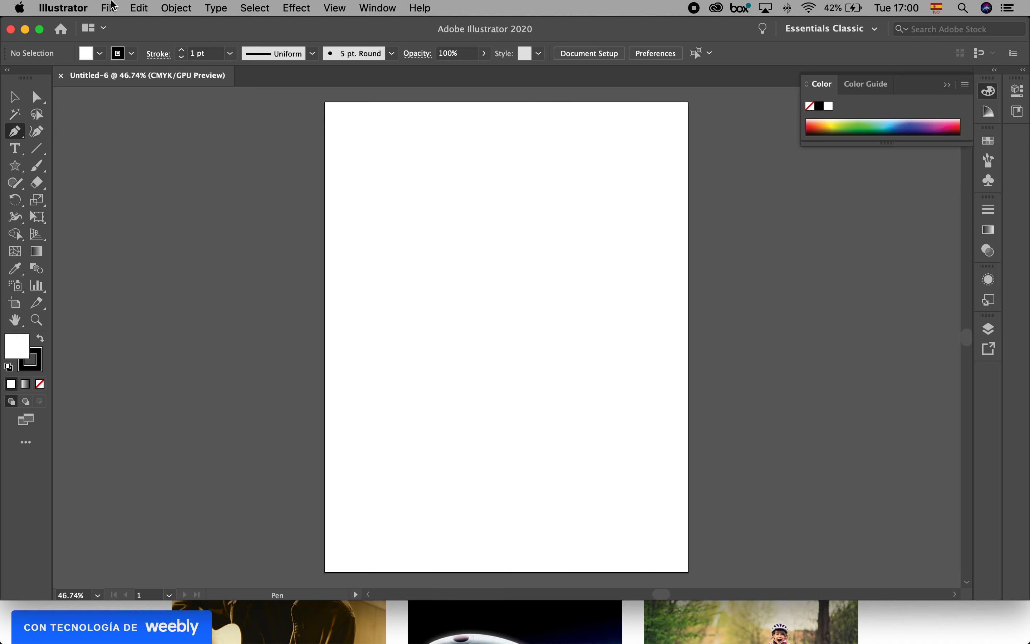
# - Place elefante_orig.gif from the Desktop as a linked image spanning most of the artboard's upper half
pyautogui.click(109, 6)
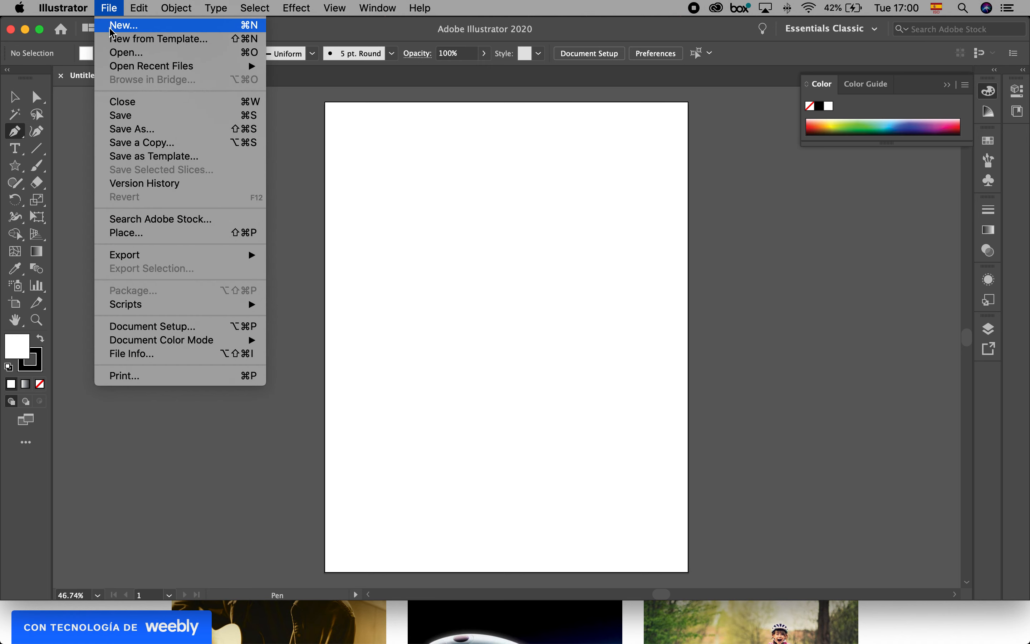
pyautogui.click(182, 238)
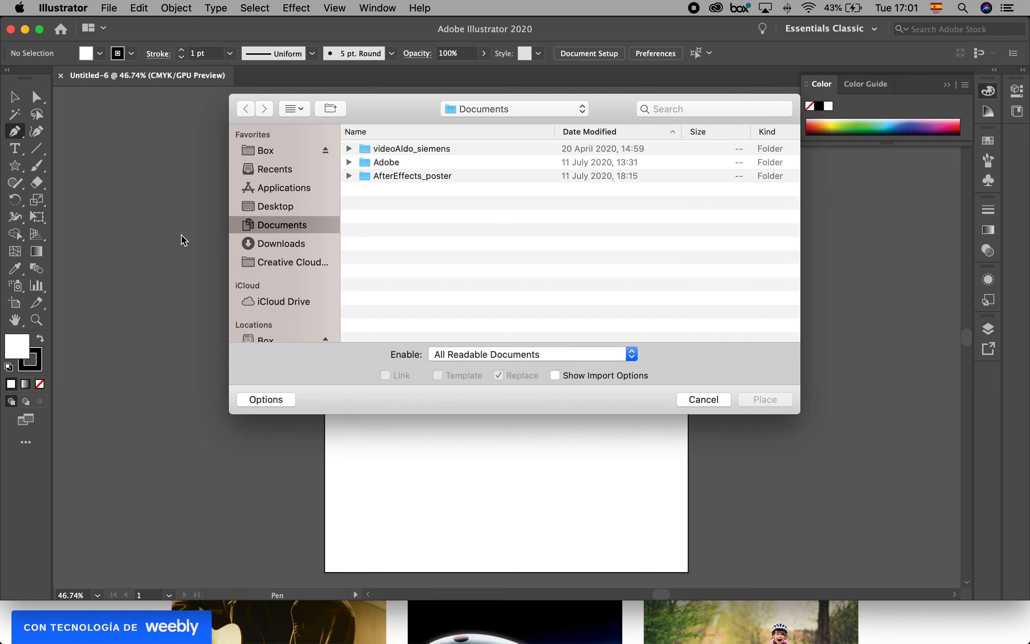
pyautogui.click(273, 207)
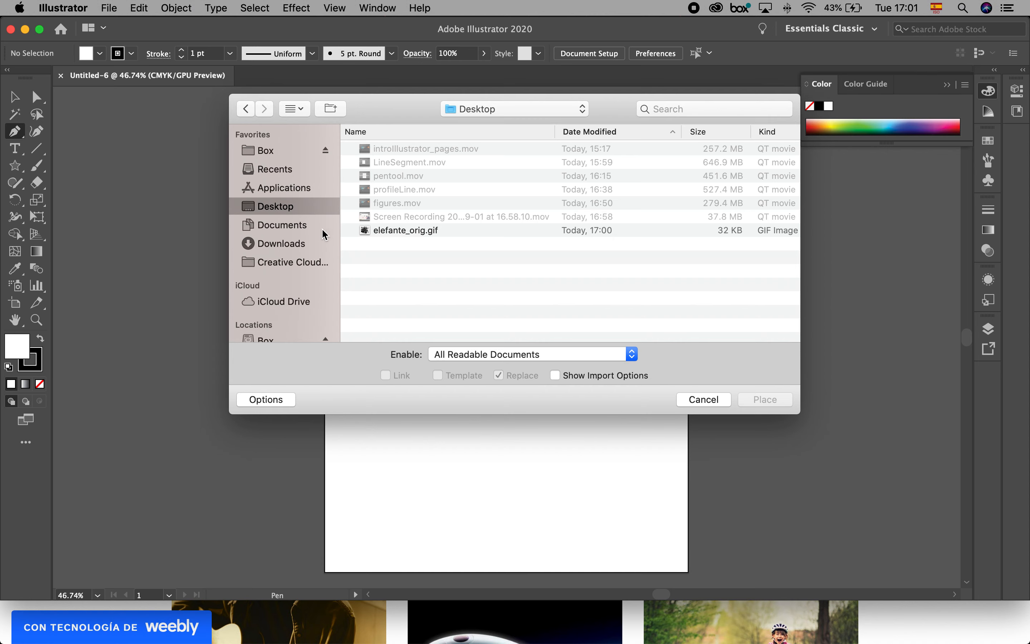
pyautogui.click(399, 231)
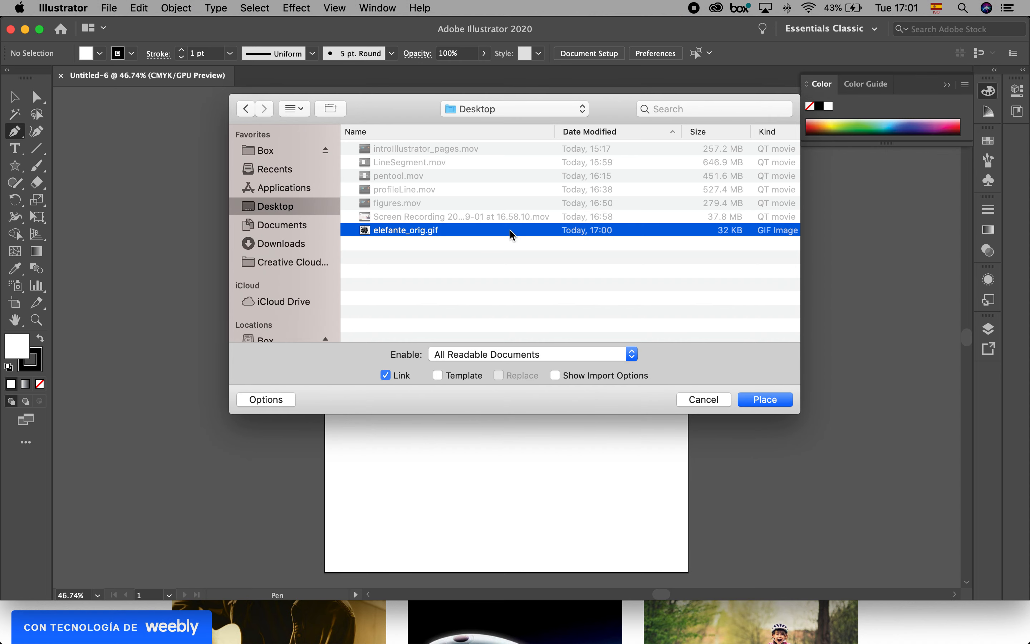
pyautogui.click(765, 399)
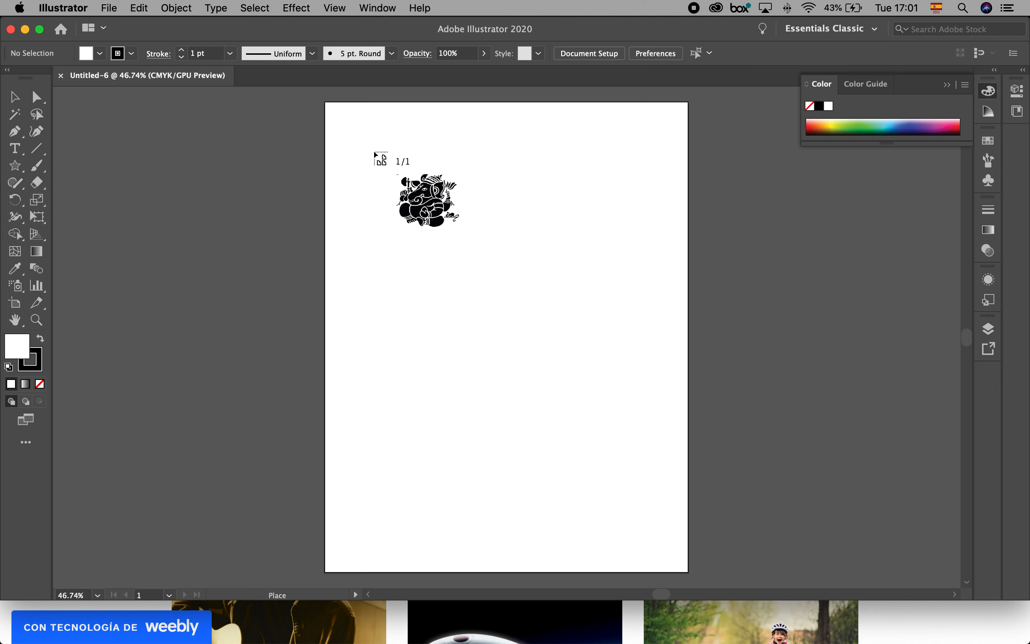
pyautogui.moveTo(369, 143); pyautogui.dragTo(668, 376)
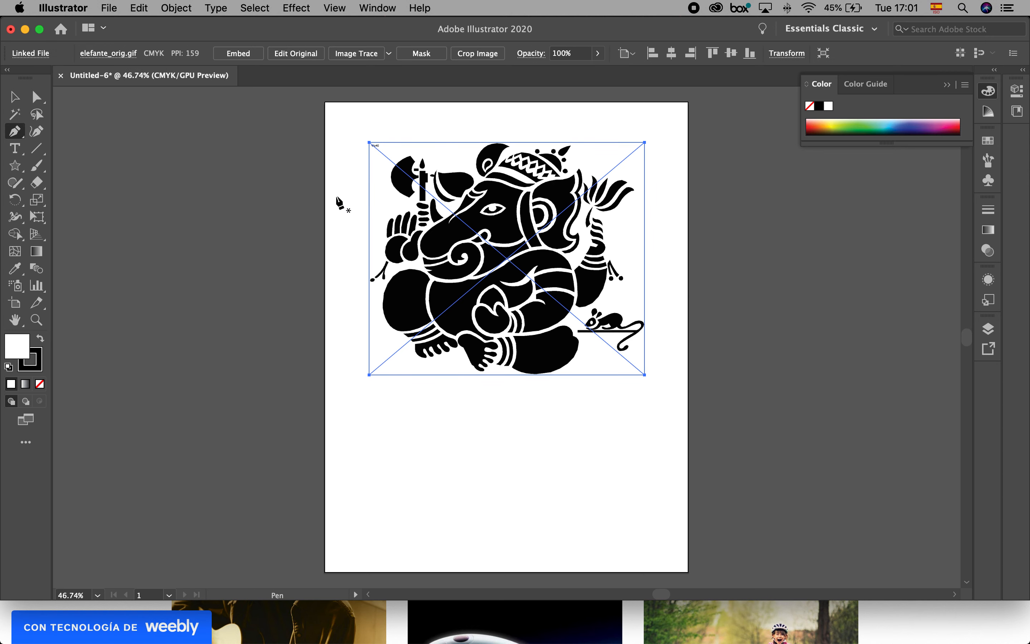
# - Select the placed elephant image with the Selection tool and delete it from the artboard
pyautogui.press('v')
pyautogui.click(348, 187)
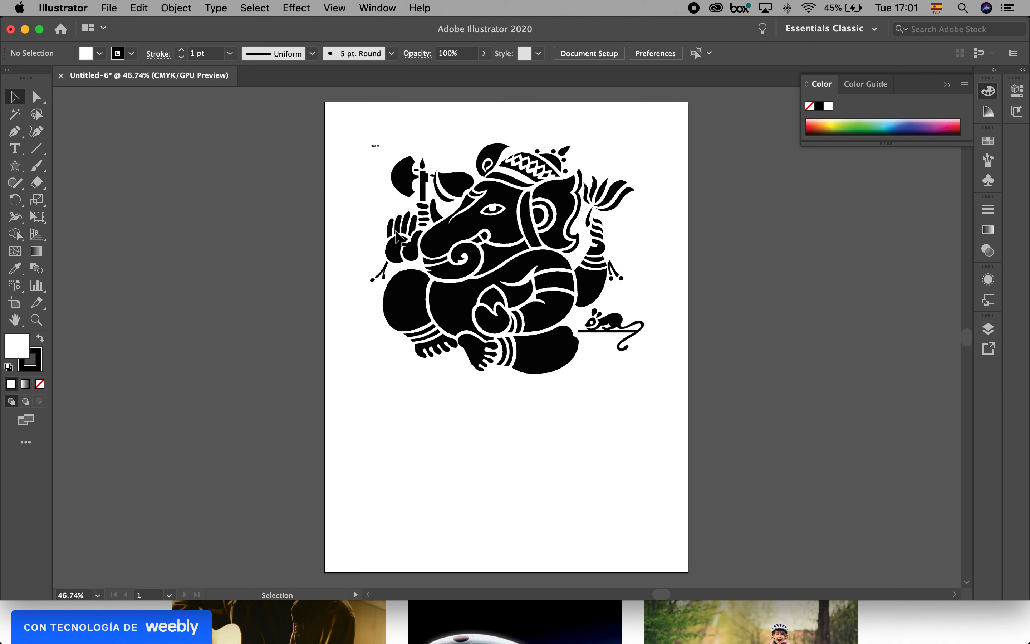
pyautogui.click(494, 300)
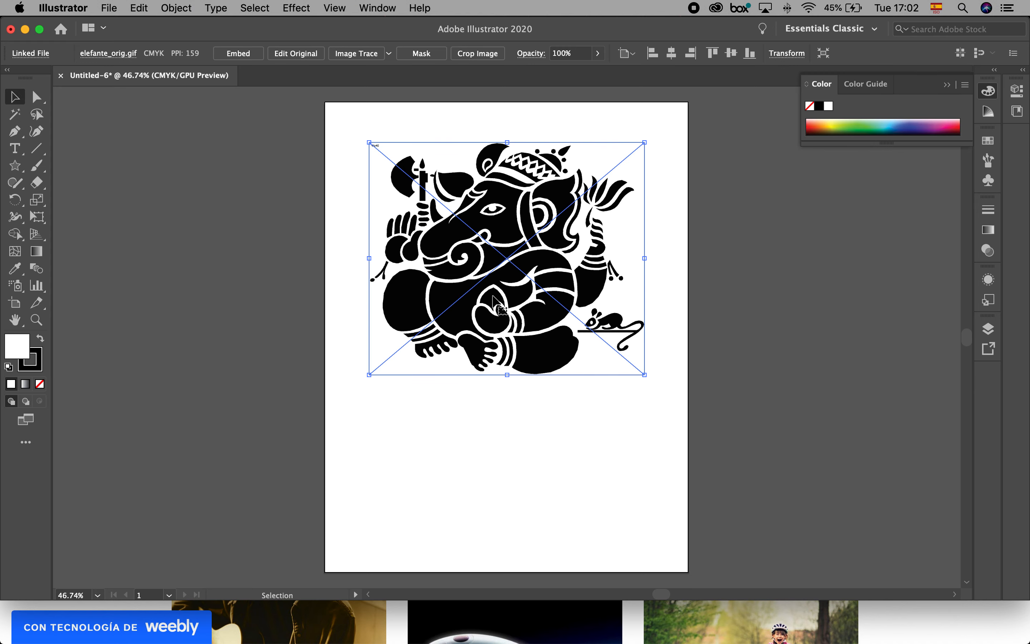
pyautogui.press('Delete')
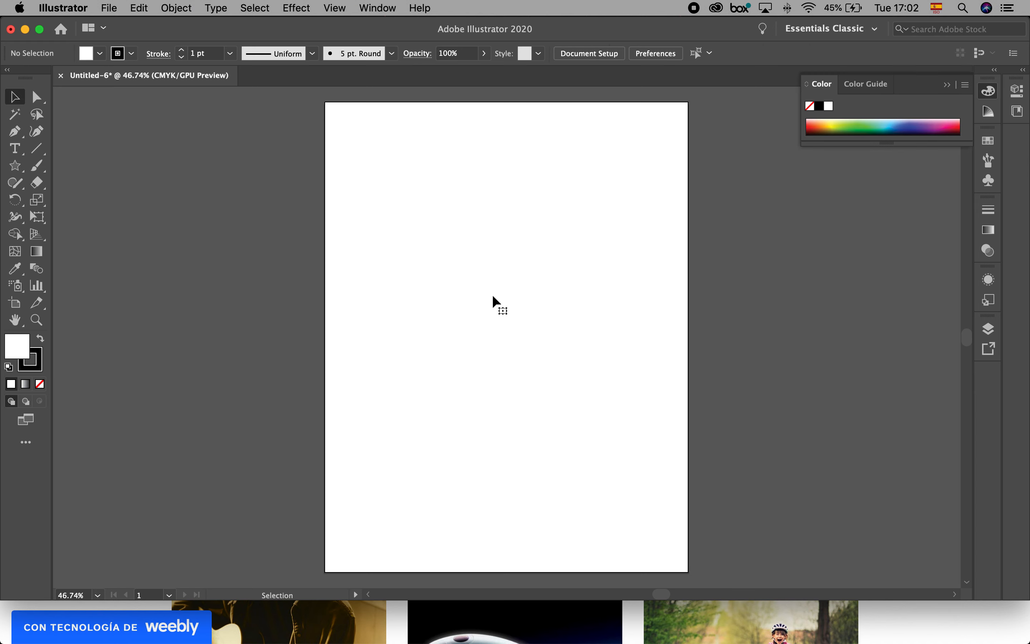
# - Place elefante_orig.gif from the Desktop again, sized to about two thirds of the artboard's width
pyautogui.click(107, 7)
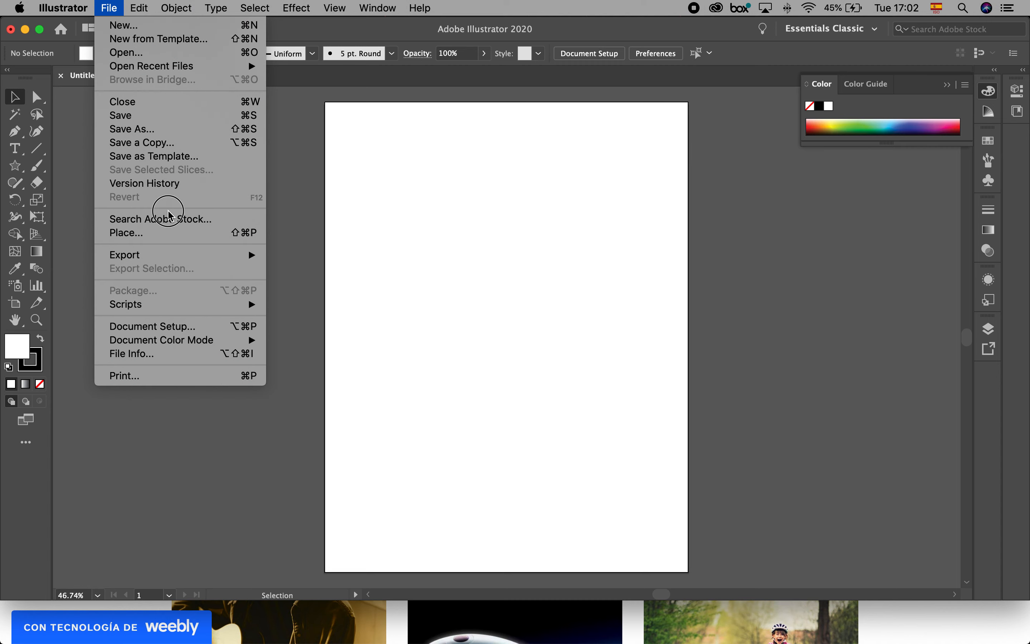
pyautogui.click(176, 239)
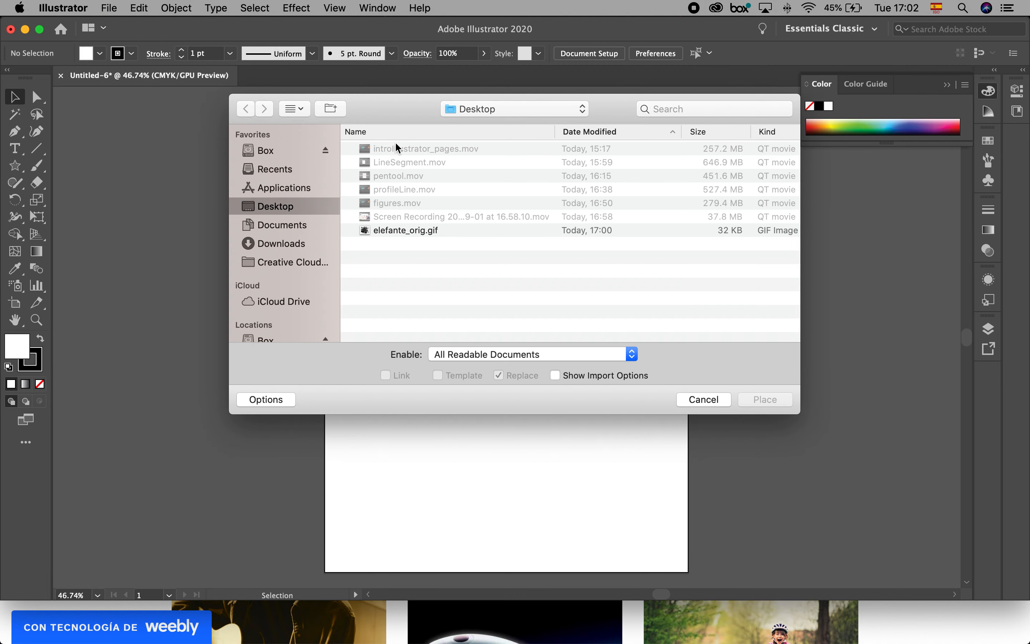
pyautogui.click(400, 232)
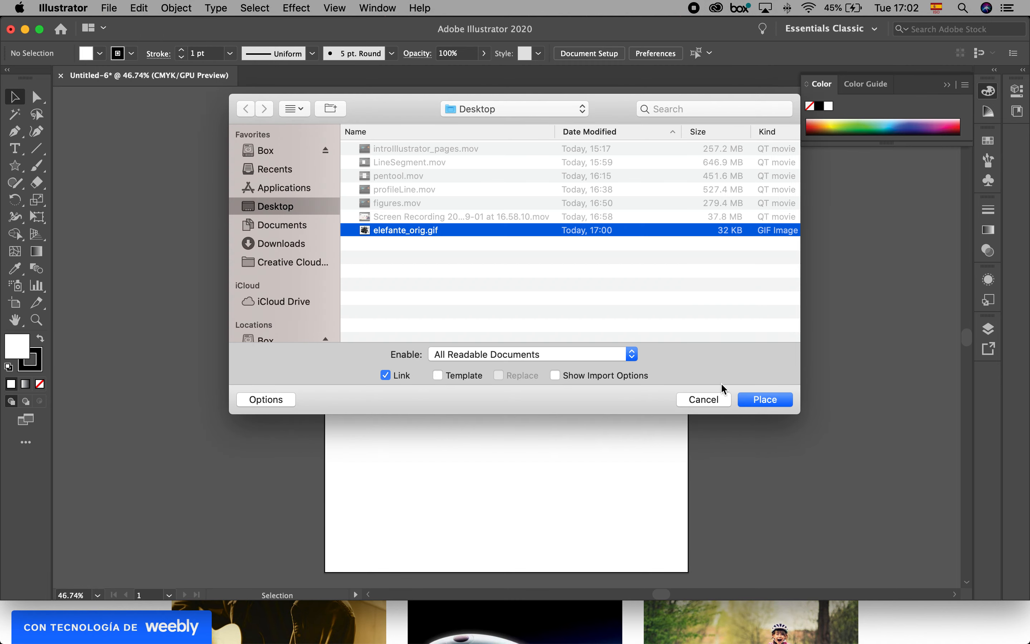
pyautogui.click(749, 403)
pyautogui.moveTo(385, 156); pyautogui.dragTo(629, 396)
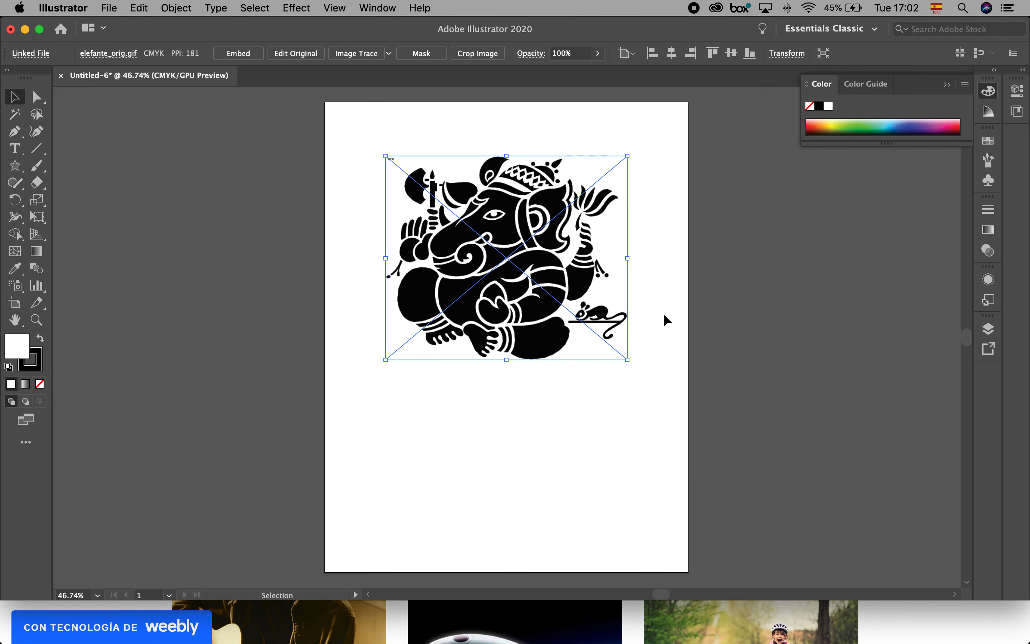
# - Try stretching the elephant image wider past the artboard's edge and taller, and undo back to before its placement
pyautogui.moveTo(631, 265); pyautogui.dragTo(749, 264)
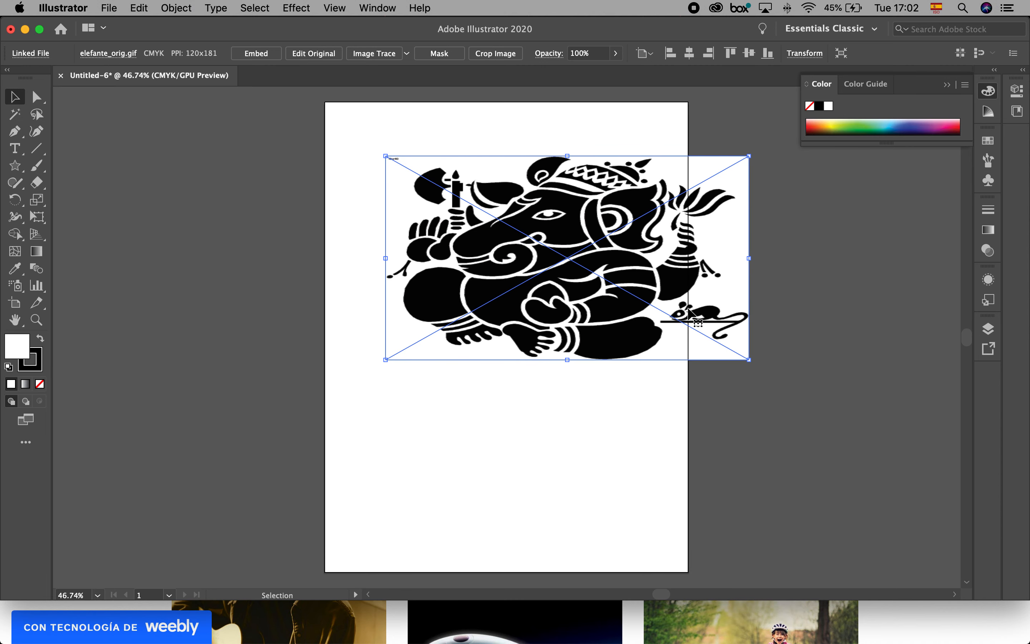
pyautogui.moveTo(573, 360); pyautogui.dragTo(572, 415)
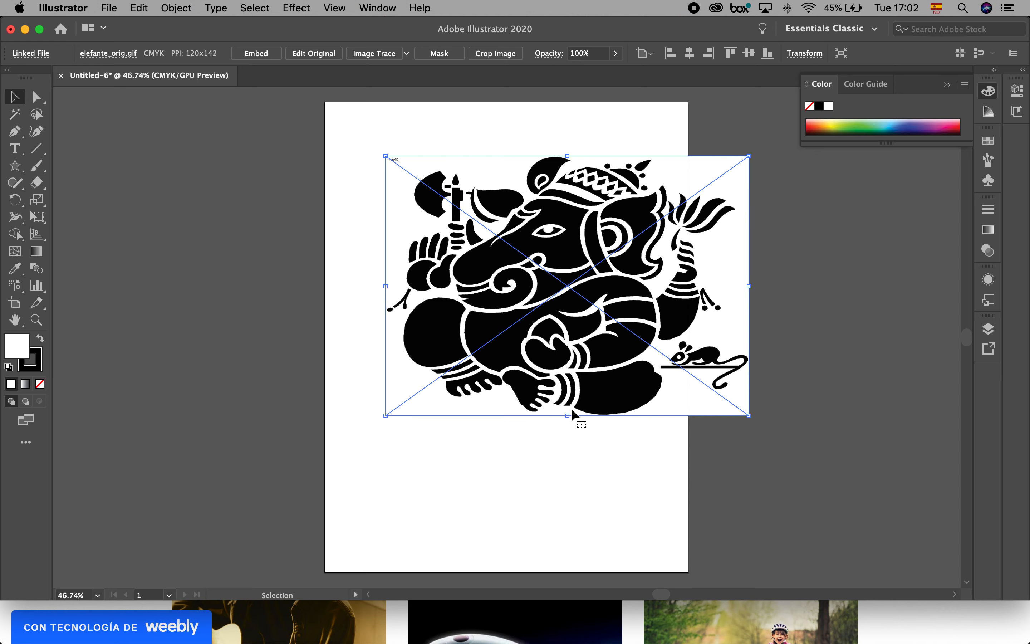
pyautogui.press('super+z')
pyautogui.press('super+z')
pyautogui.press('super+z')
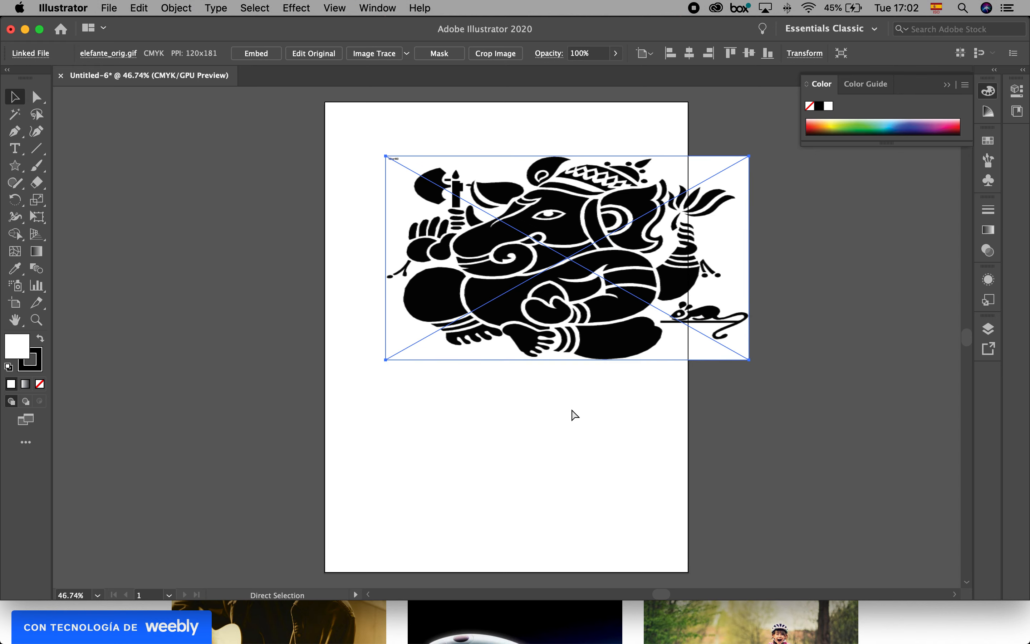
pyautogui.press('super+z')
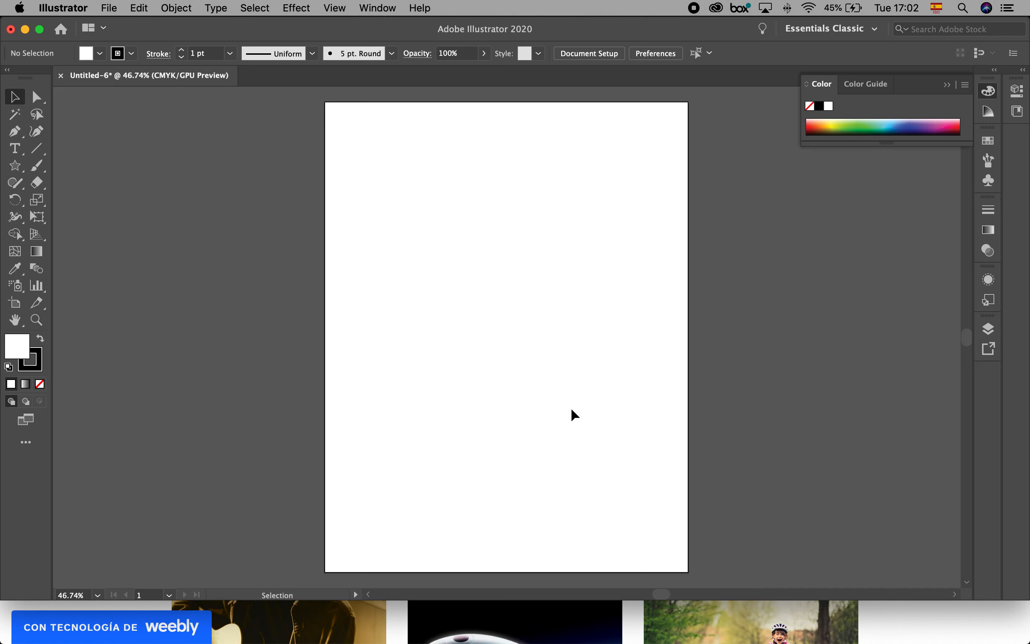
# - Place elefante_orig.gif from the Desktop at its original size, starting near the artboard's upper-left corner
pyautogui.click(109, 8)
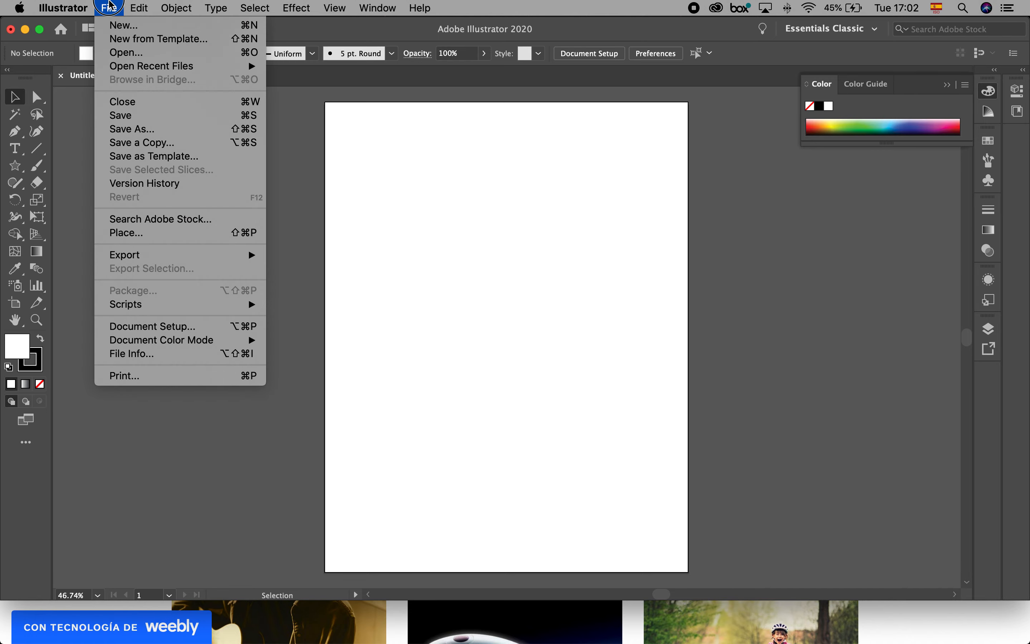
pyautogui.click(175, 234)
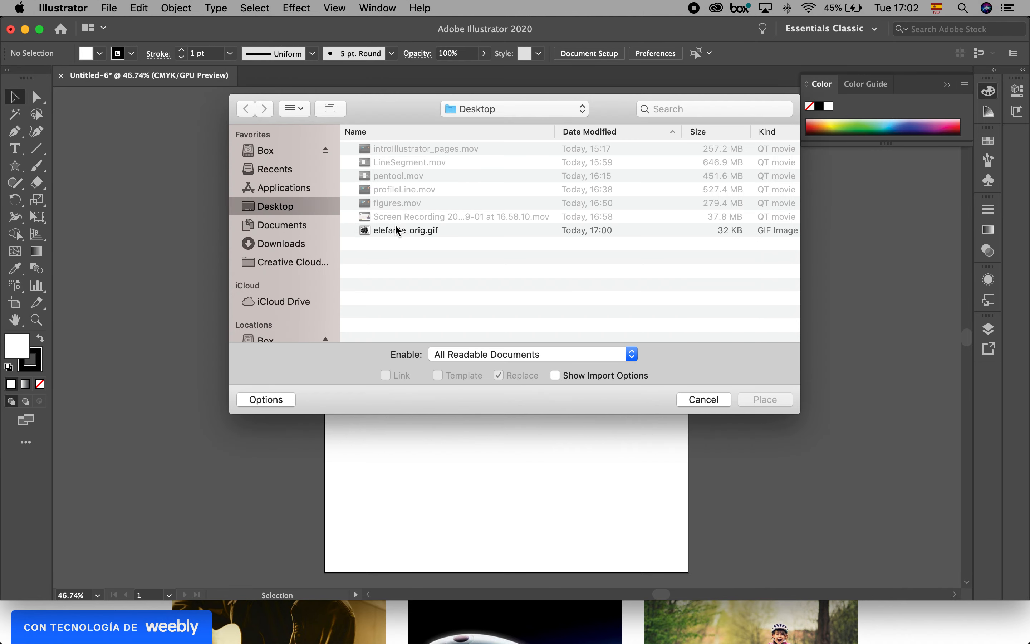
pyautogui.click(400, 230)
pyautogui.click(753, 401)
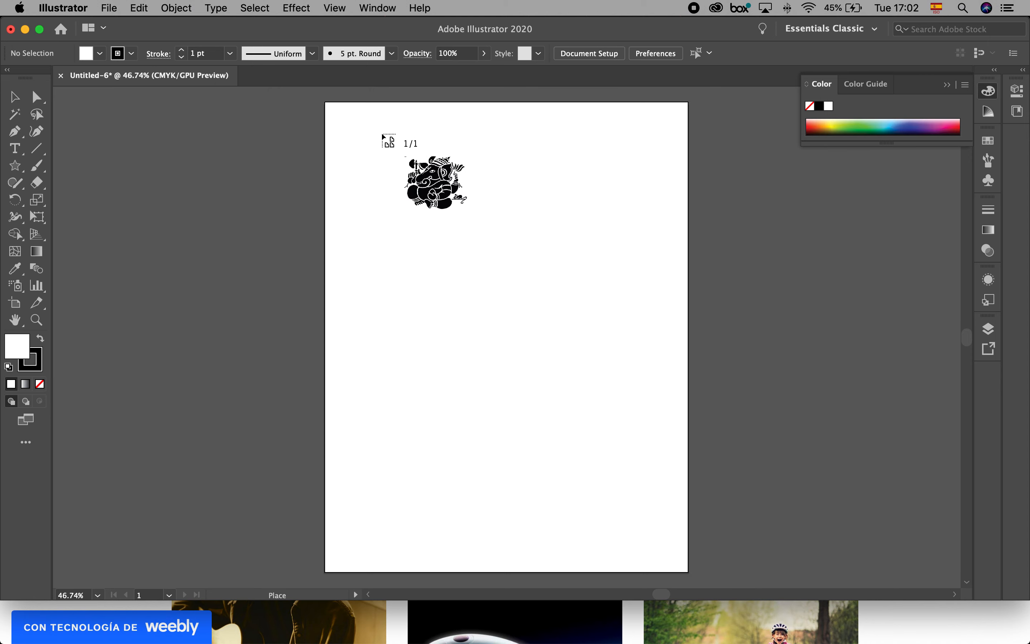
pyautogui.click(378, 131)
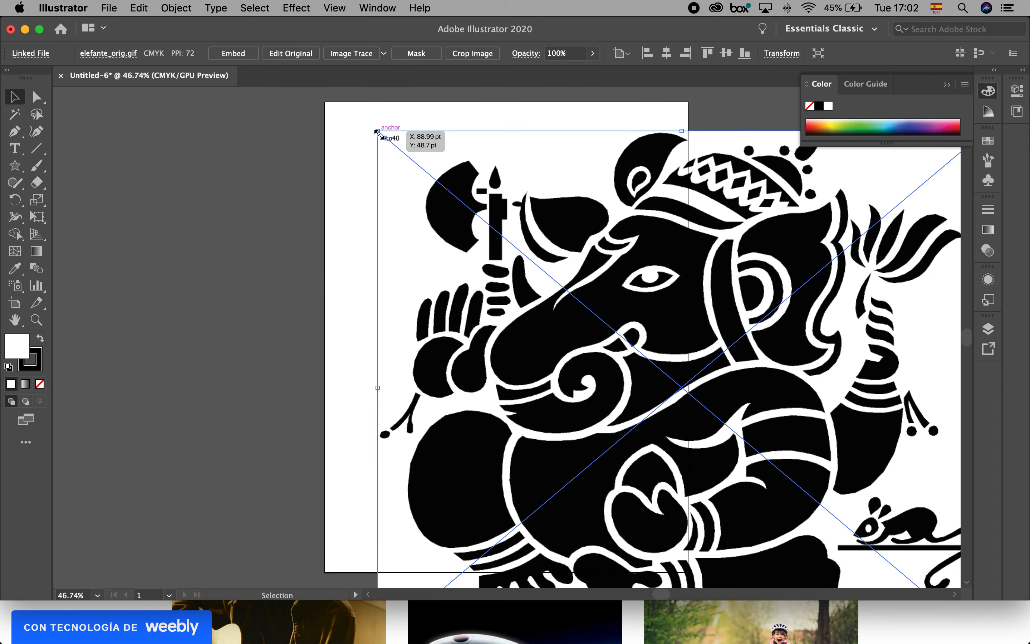
# - Scale the oversized elephant image down proportionally to fit the artboard's width, centre it on the page and deselect it
pyautogui.moveTo(377, 132); pyautogui.dragTo(659, 369)
pyautogui.moveTo(832, 451); pyautogui.dragTo(522, 263)
pyautogui.click(766, 380)
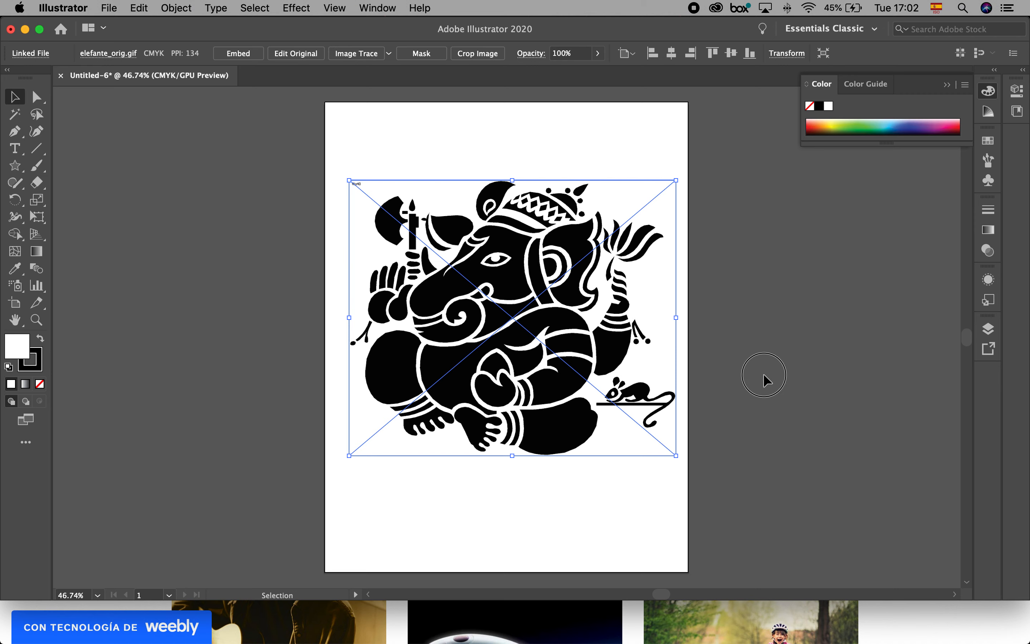
# - Bring up the document's layer list in place of the colour controls and switch Layer 1 to outline view and back to preview
pyautogui.click(947, 86)
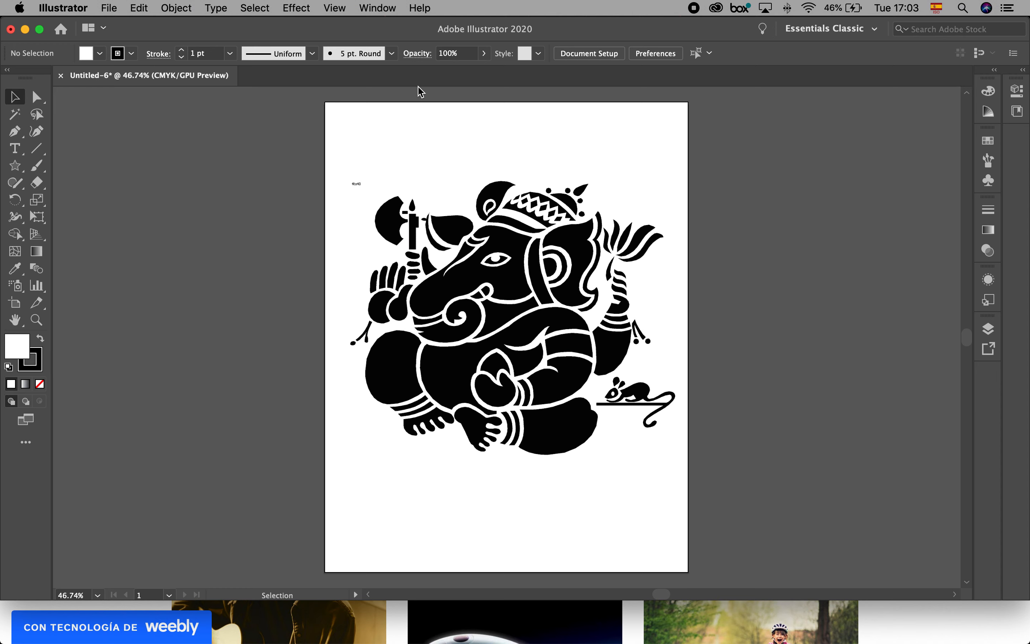
pyautogui.click(377, 7)
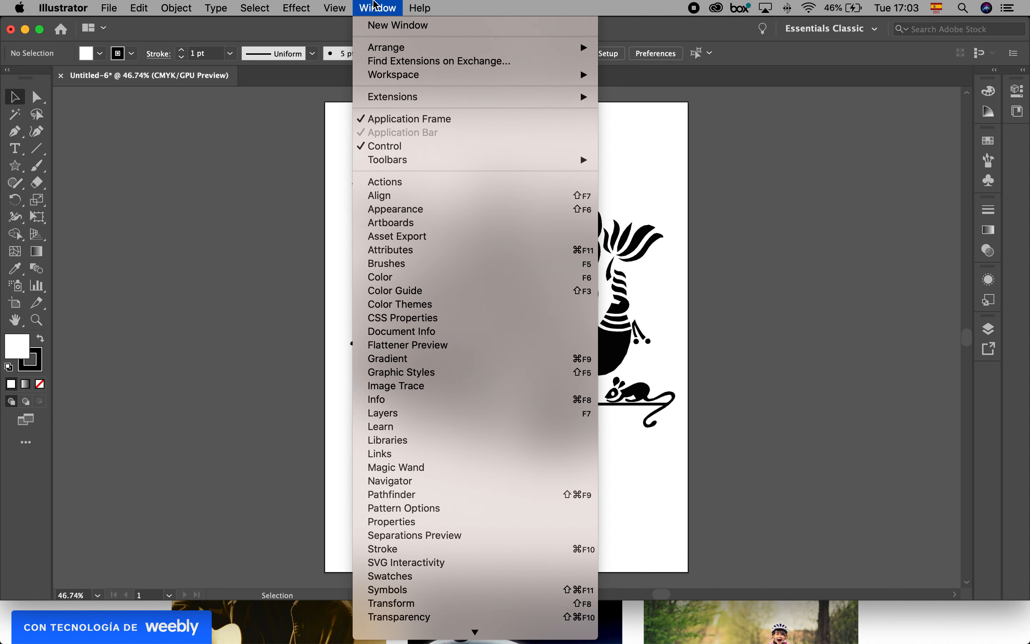
pyautogui.click(374, 6)
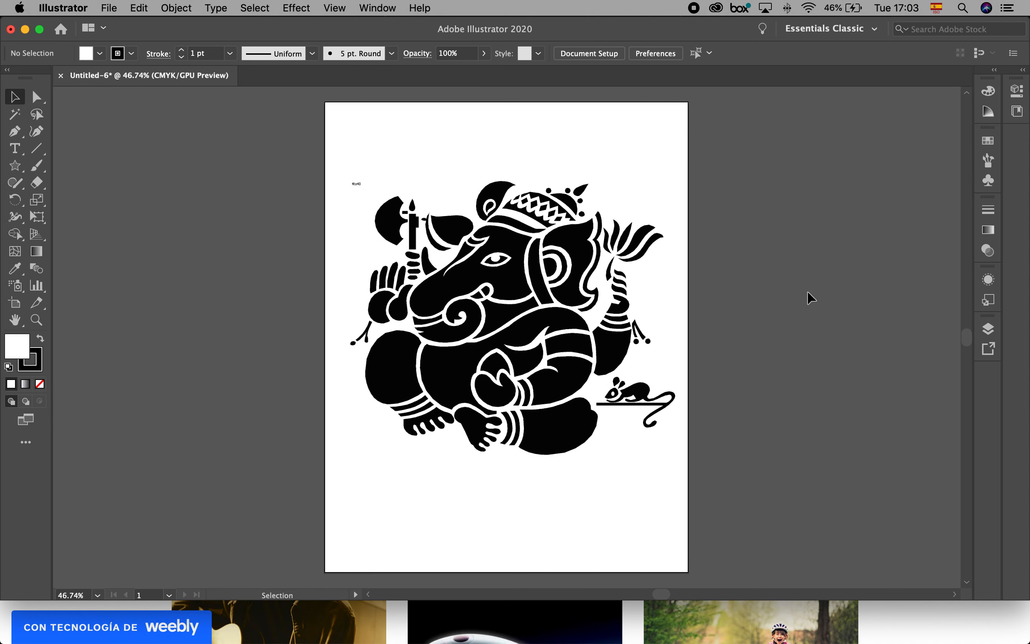
pyautogui.click(989, 329)
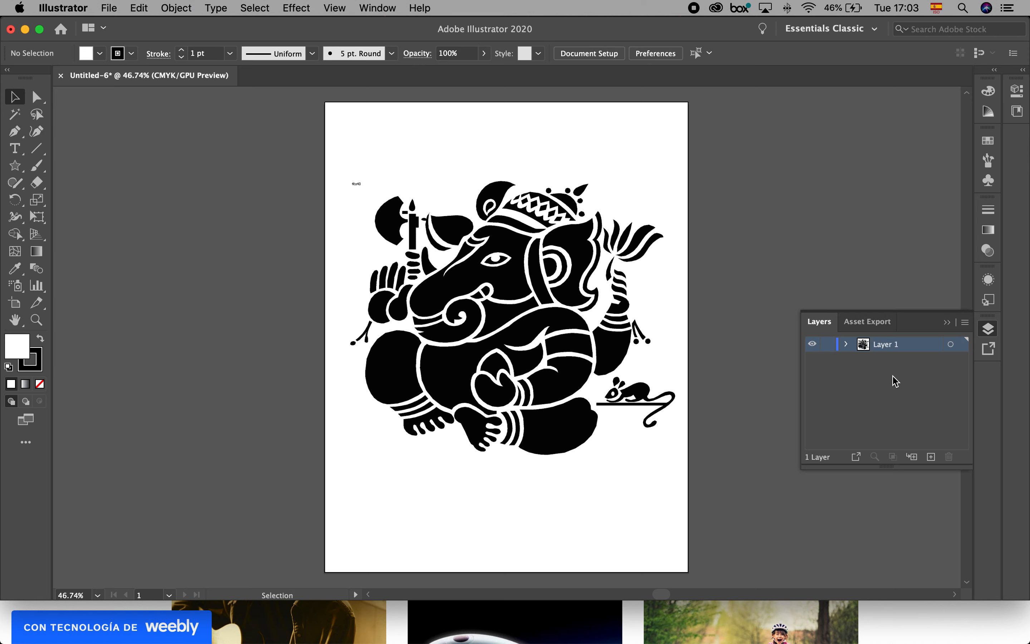
pyautogui.keyDown('super'); pyautogui.click(812, 345); pyautogui.keyUp('super')
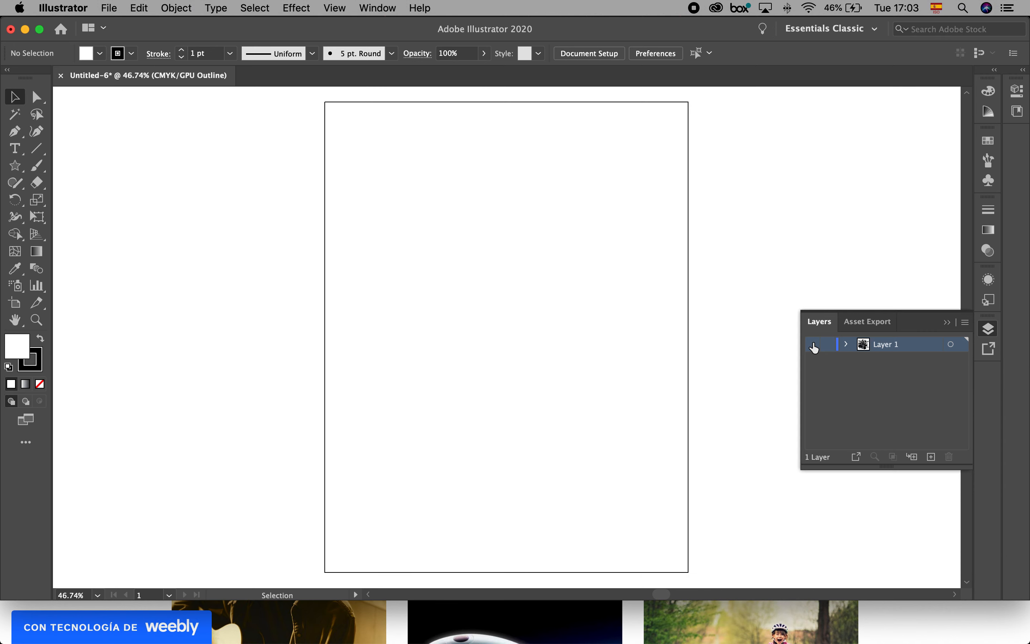
pyautogui.keyDown('super'); pyautogui.click(813, 345); pyautogui.keyUp('super')
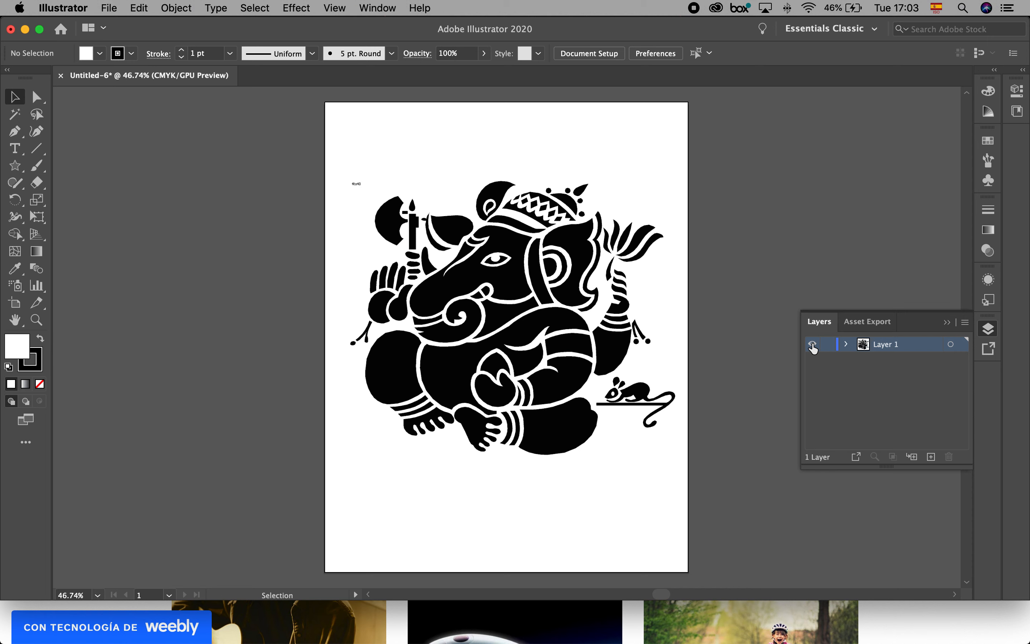
# - Lock Layer 1 and try selecting the elephant image on the artboard, toggling the layer's lock off and on again
pyautogui.click(828, 344)
pyautogui.click(622, 234)
pyautogui.click(561, 218)
pyautogui.click(482, 128)
pyautogui.hscroll(1, 482, 152)
pyautogui.click(403, 79)
pyautogui.click(379, 155)
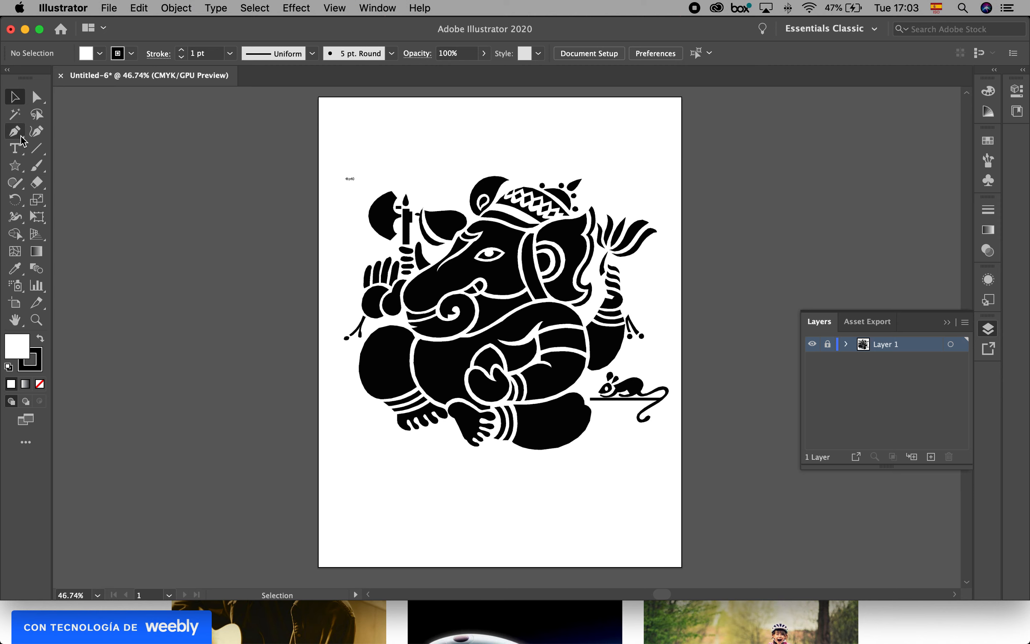
pyautogui.click(547, 219)
pyautogui.click(553, 178)
pyautogui.click(261, 213)
pyautogui.click(614, 246)
pyautogui.click(477, 268)
pyautogui.click(503, 228)
pyautogui.click(826, 345)
pyautogui.click(827, 344)
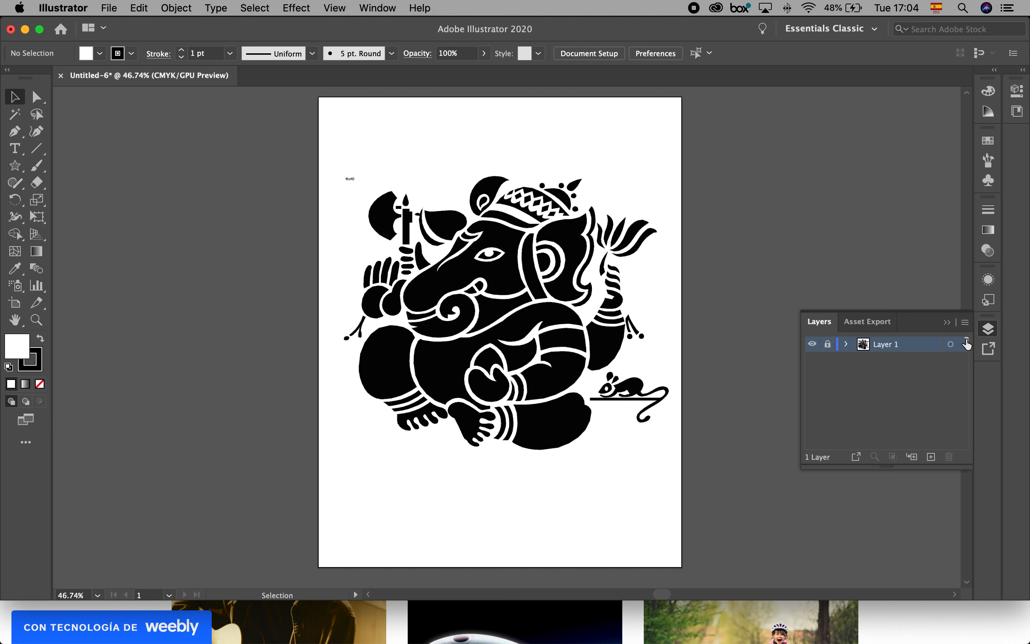
# - Turn Layer 1 with the elephant image into a template layer
pyautogui.click(965, 323)
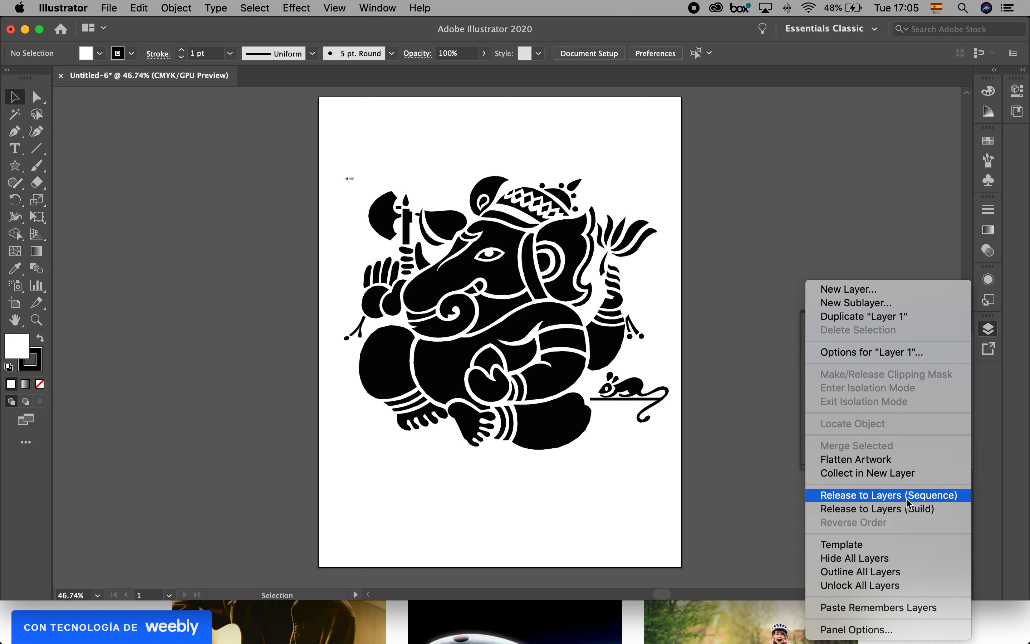
pyautogui.click(893, 545)
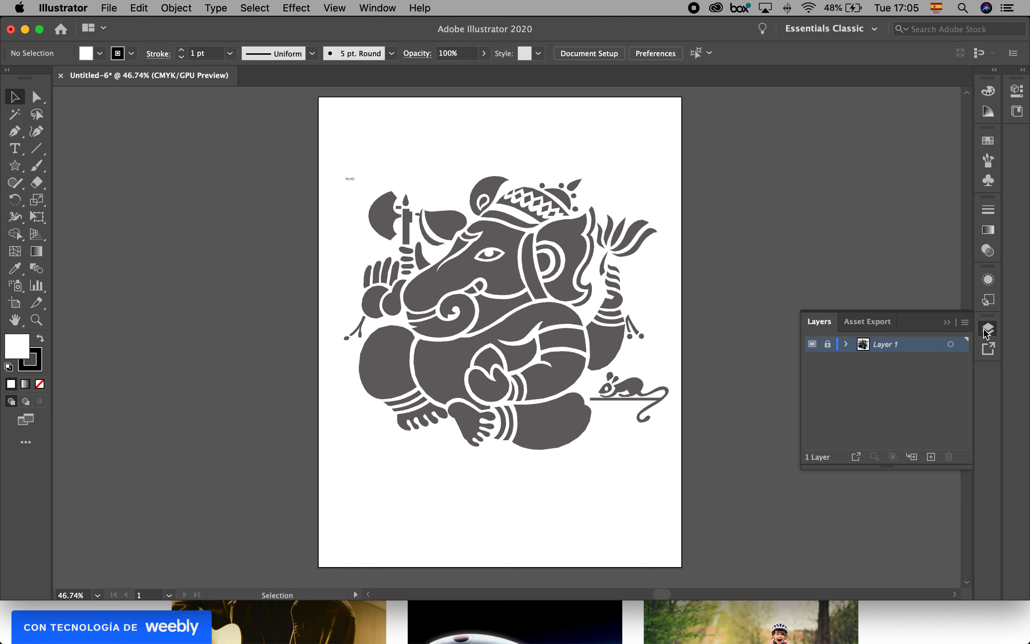
pyautogui.click(965, 324)
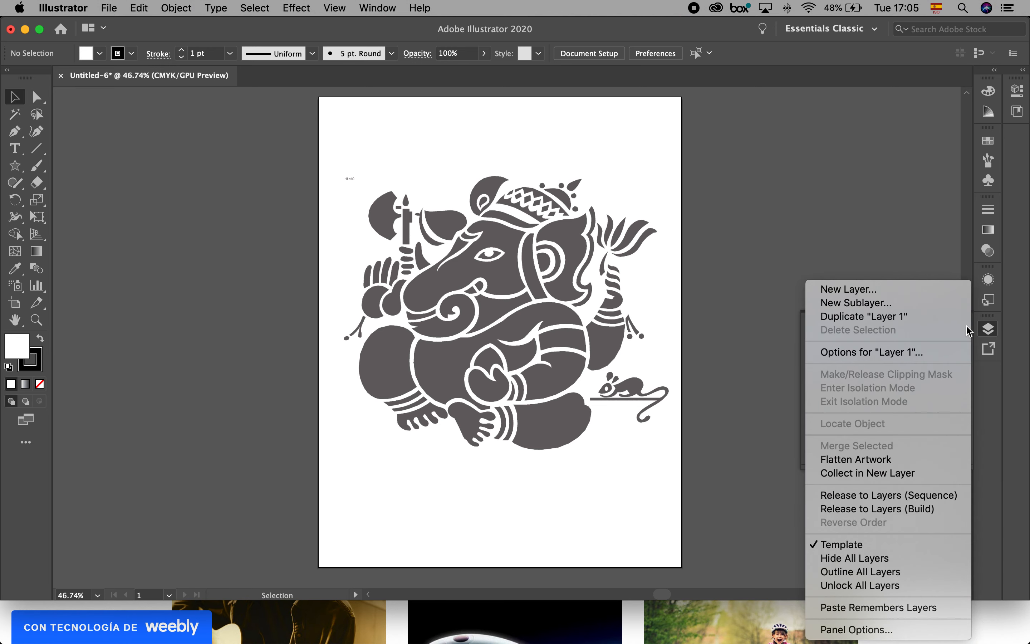
pyautogui.click(805, 367)
# - Create a new layer above the template layer and name it paths
pyautogui.click(931, 458)
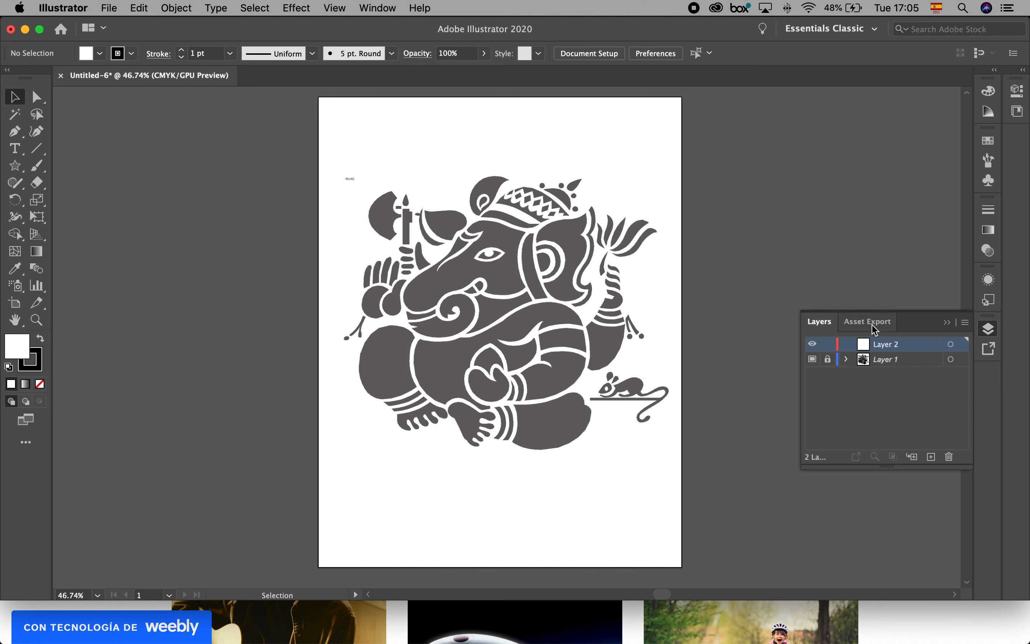
pyautogui.click(891, 348)
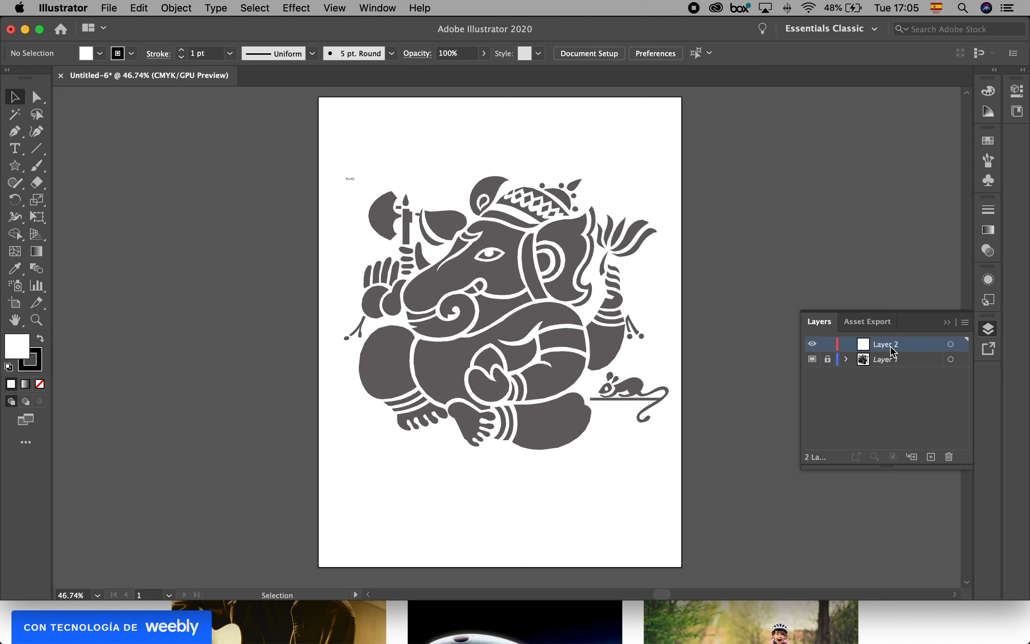
pyautogui.doubleClick(891, 345)
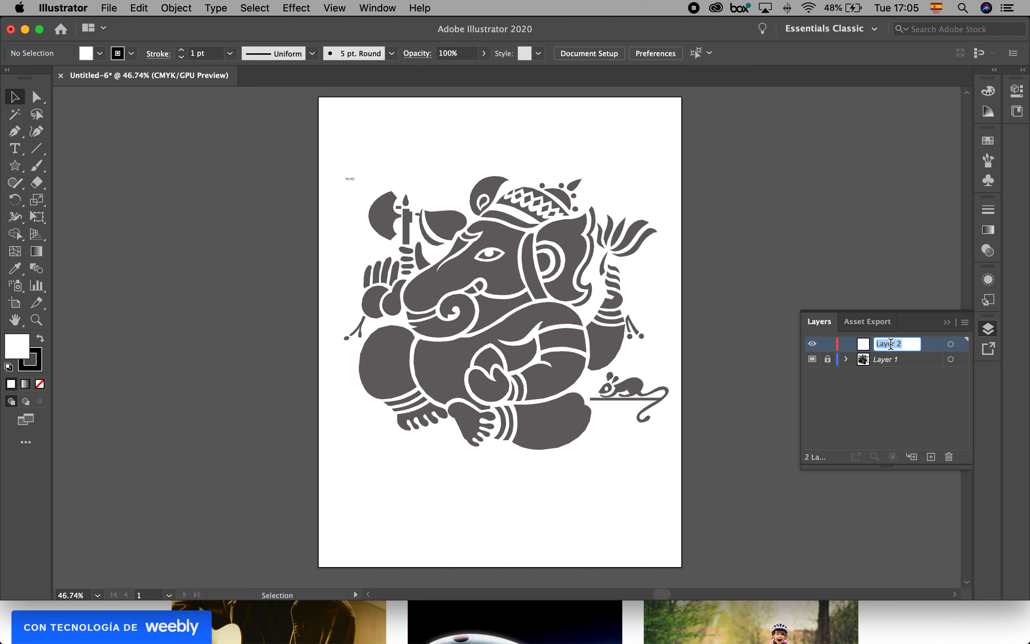
pyautogui.write('paths')
# - Rename the template layer as reference
pyautogui.doubleClick(887, 360)
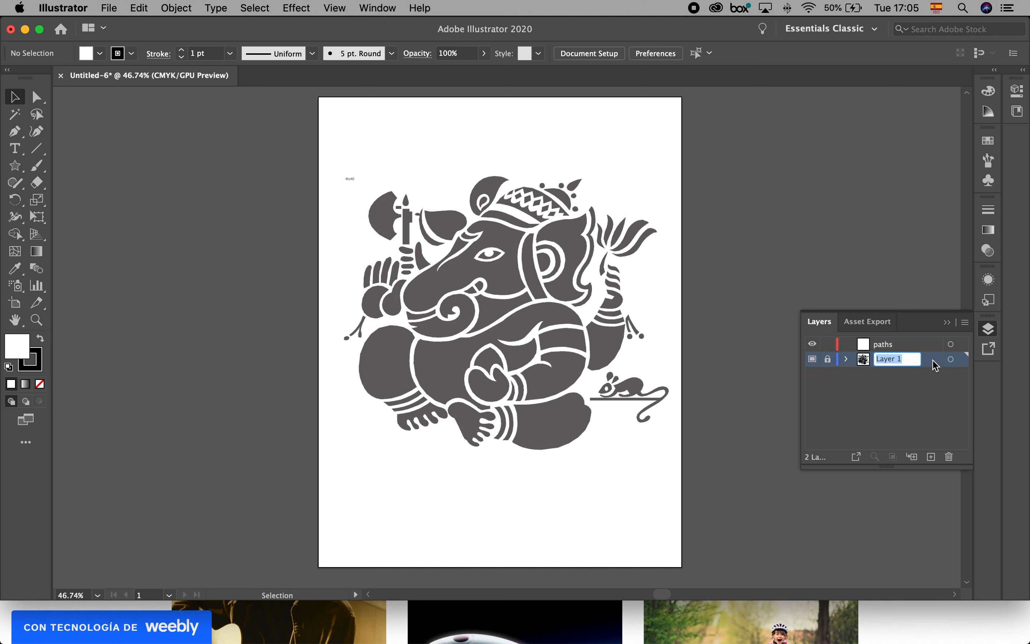
pyautogui.write('reference')
pyautogui.press('Return')
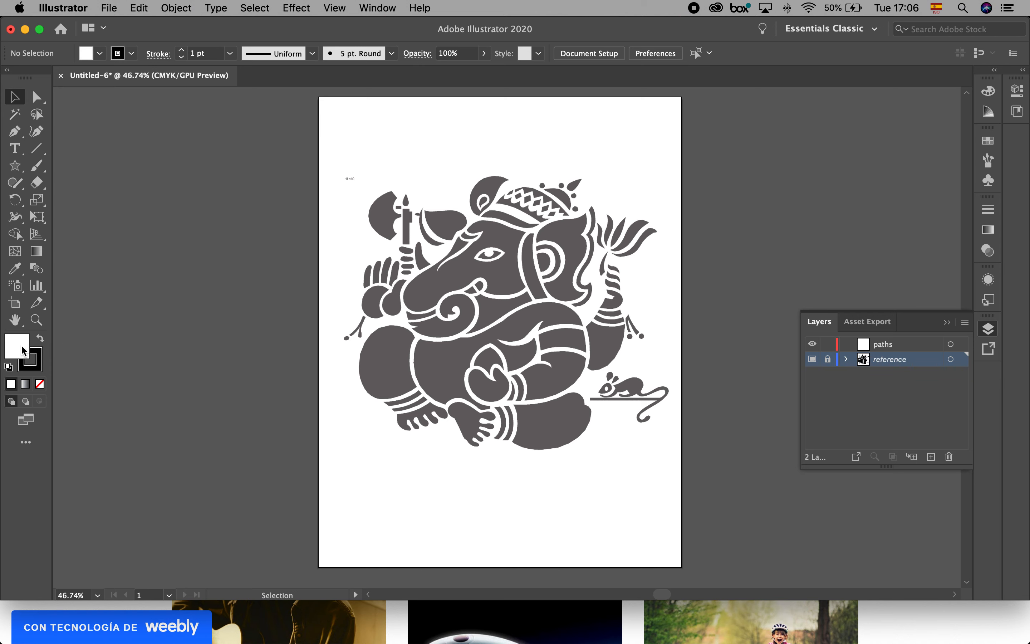
# - Set the fill to none and the stroke colour to dark blue for the new paths
pyautogui.click(40, 384)
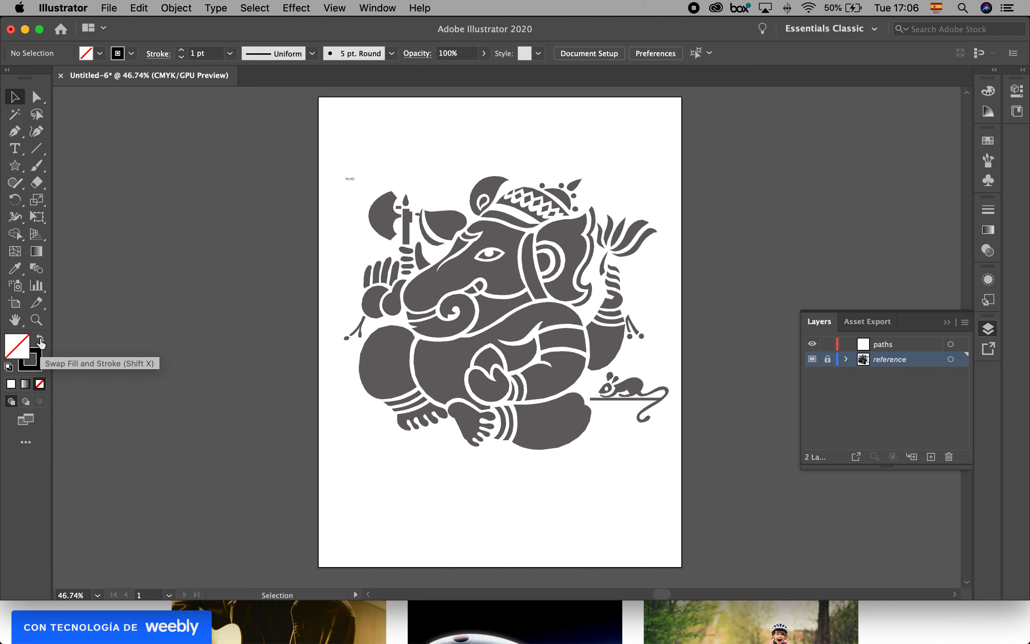
pyautogui.click(37, 356)
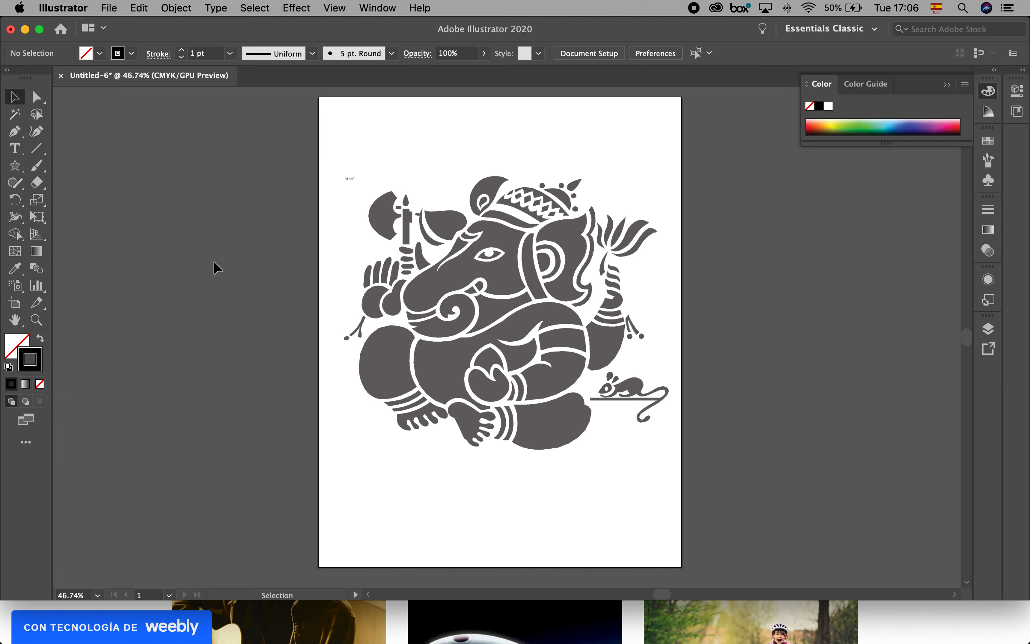
pyautogui.click(131, 54)
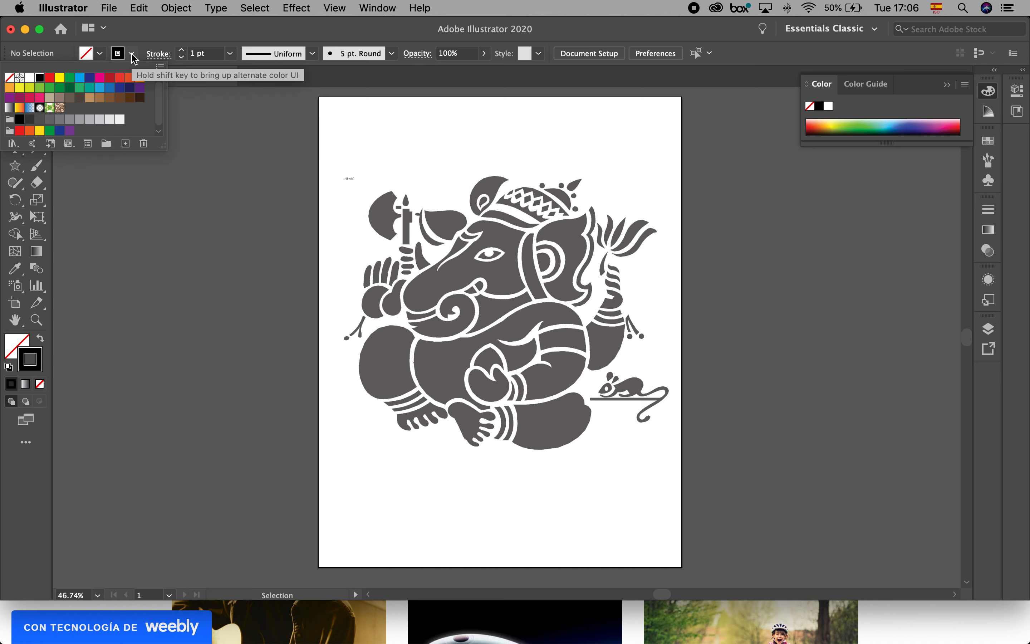
pyautogui.click(111, 79)
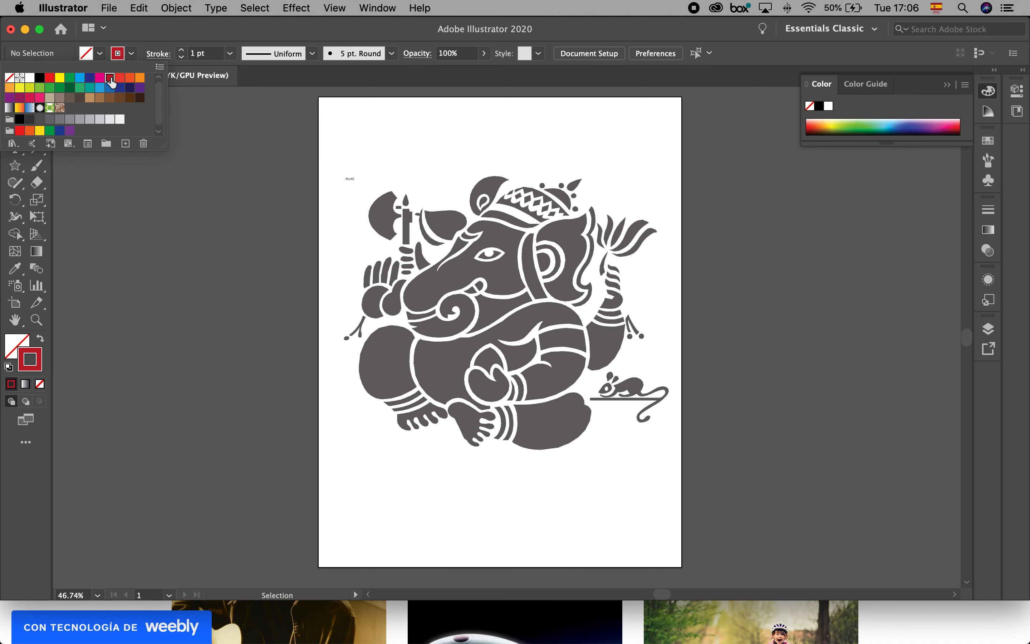
pyautogui.click(99, 78)
pyautogui.click(91, 78)
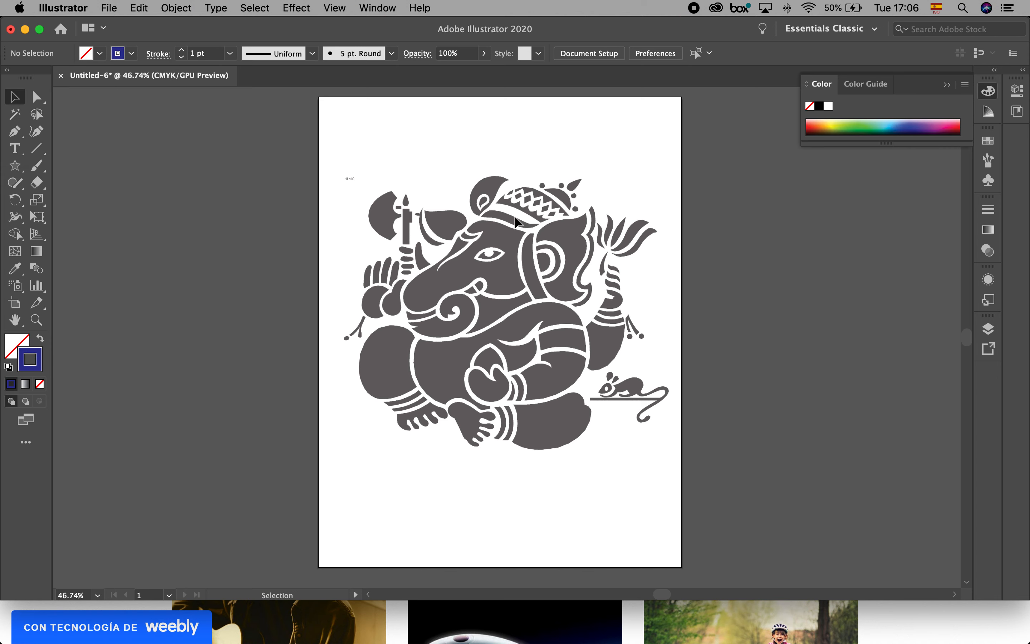
# - Make the paths layer the active drawing layer, keeping the reference layer locked
pyautogui.press('super+space')
pyautogui.moveTo(472, 170); pyautogui.dragTo(727, 344)
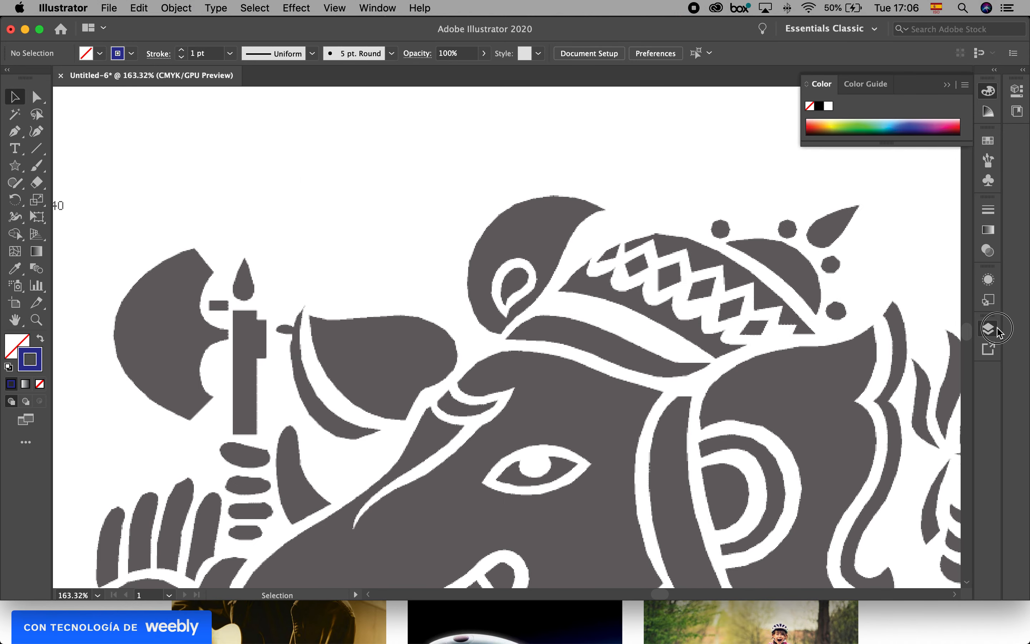
pyautogui.click(996, 329)
pyautogui.click(909, 348)
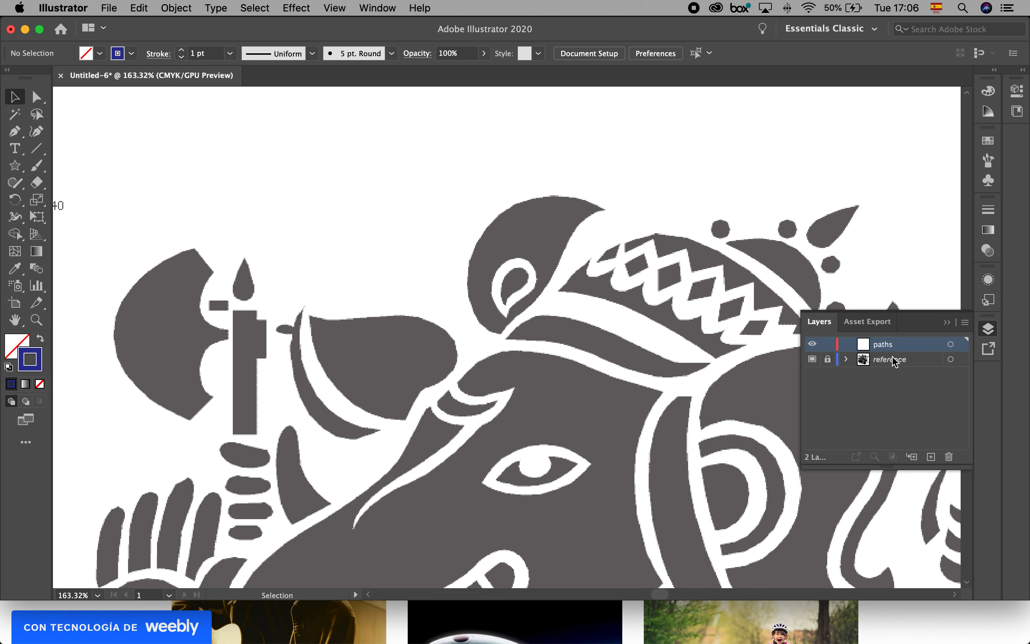
pyautogui.click(827, 360)
# - Trace the stepped, straight-edged shaft below the flame shape with the Pen tool as a closed eight-point path
pyautogui.click(14, 133)
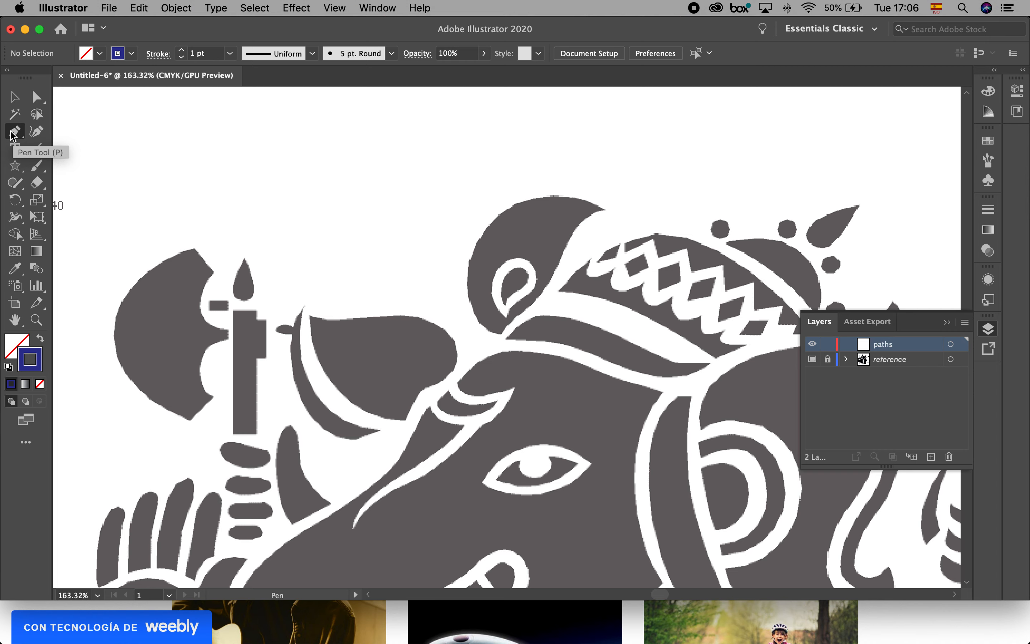
pyautogui.press('super+space')
pyautogui.moveTo(340, 320); pyautogui.dragTo(462, 364)
pyautogui.press('space')
pyautogui.moveTo(468, 417); pyautogui.dragTo(470, 332)
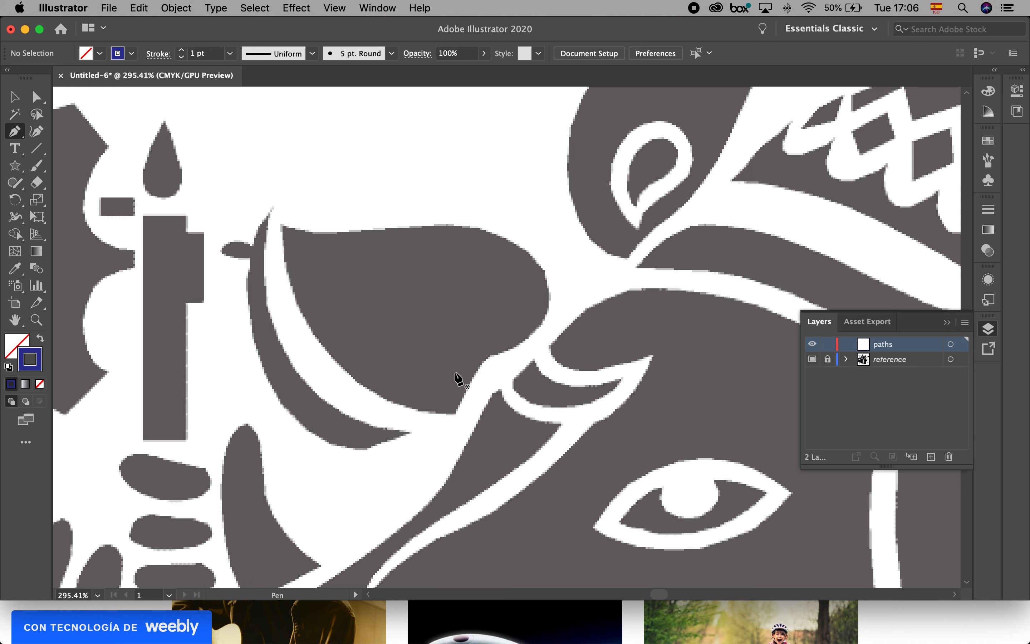
pyautogui.press('space')
pyautogui.moveTo(184, 396); pyautogui.dragTo(407, 409)
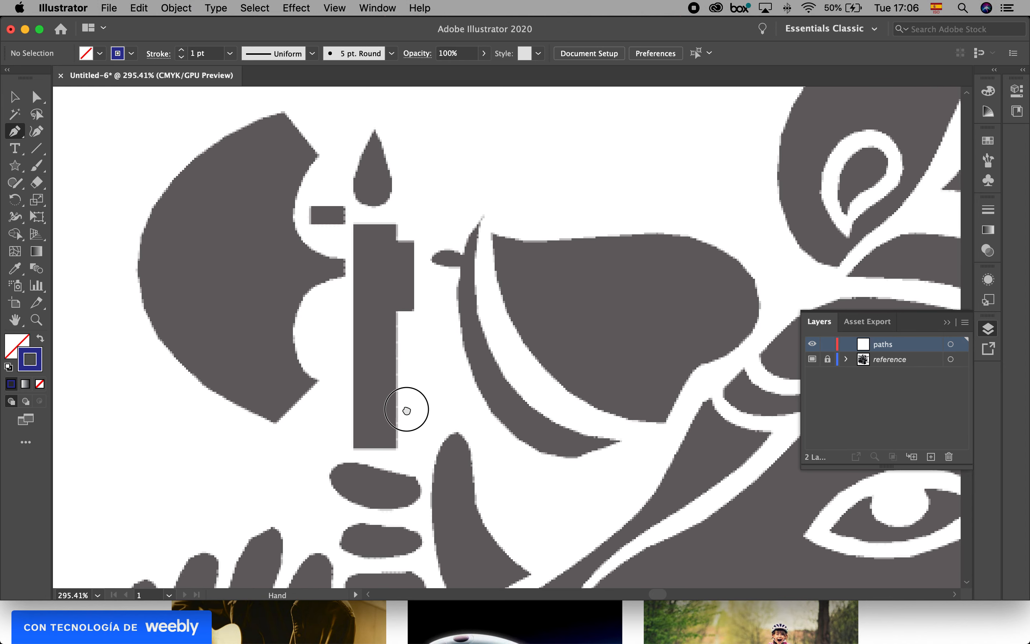
pyautogui.click(355, 447)
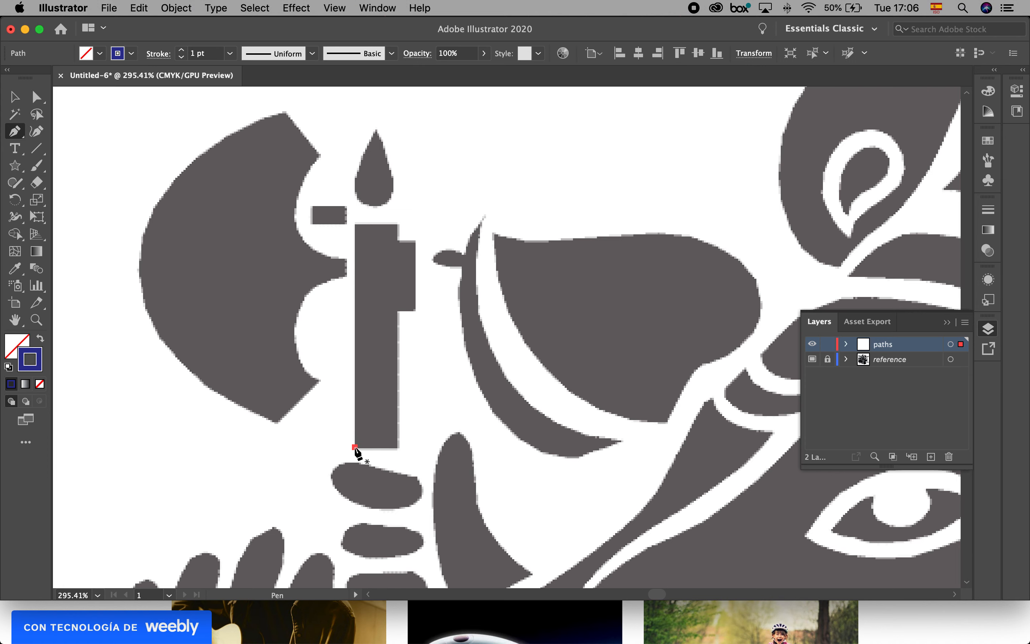
pyautogui.click(399, 447)
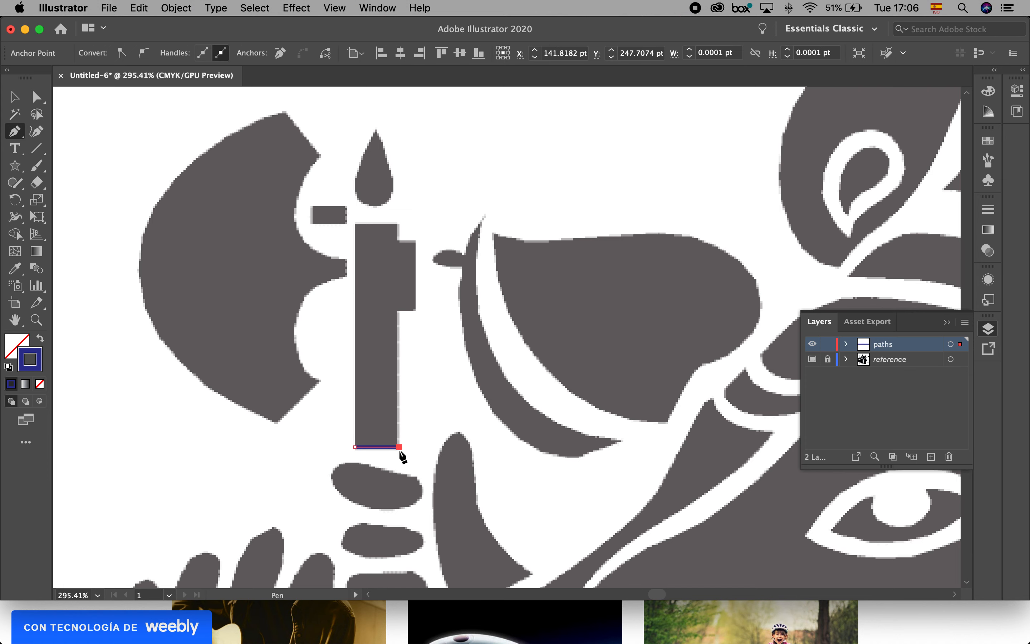
pyautogui.click(399, 311)
pyautogui.click(414, 311)
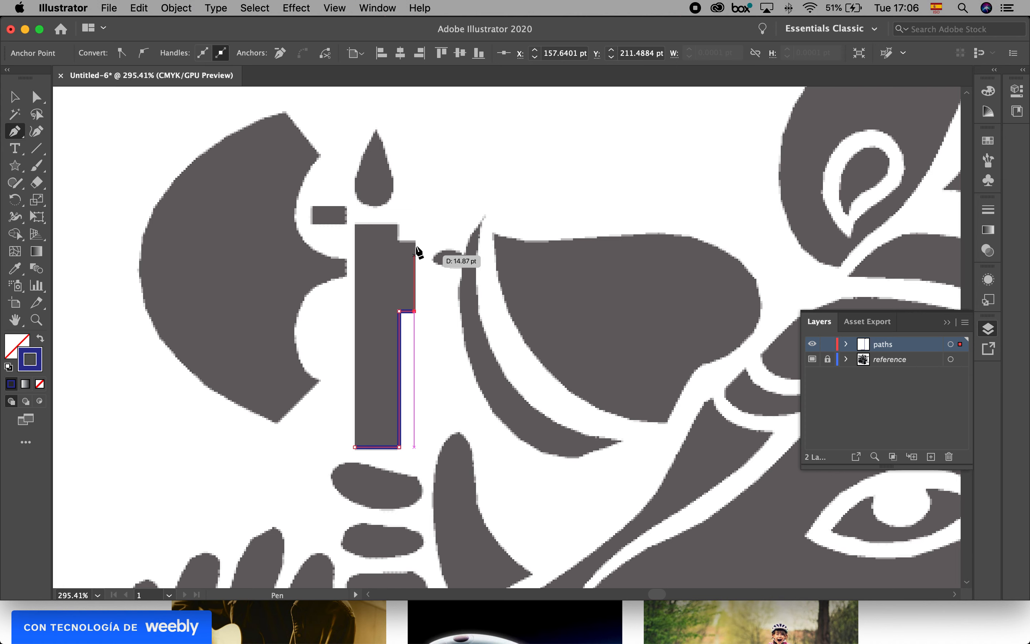
pyautogui.click(414, 241)
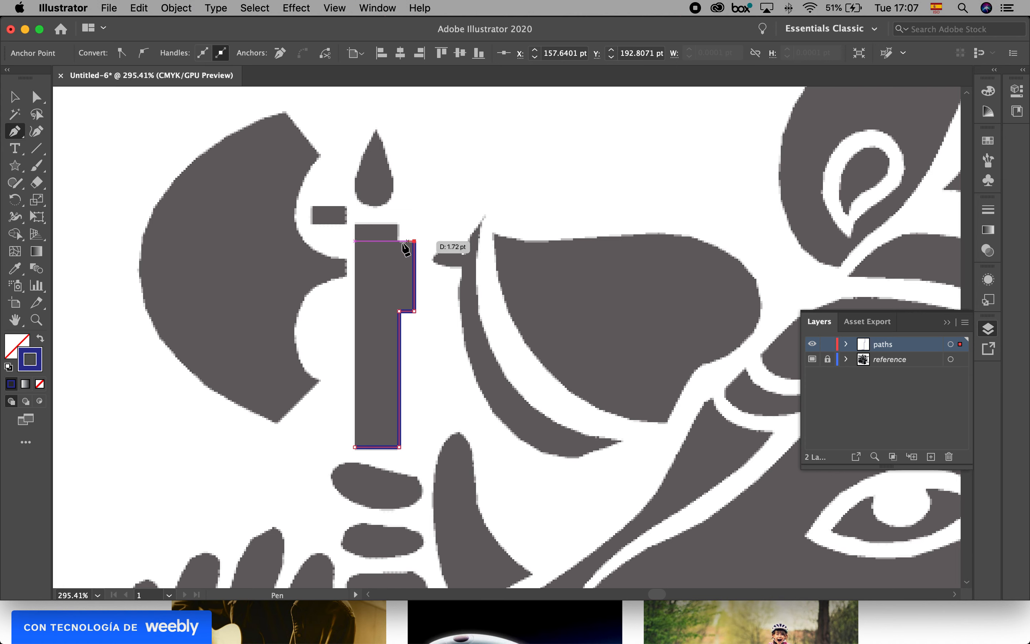
pyautogui.click(398, 241)
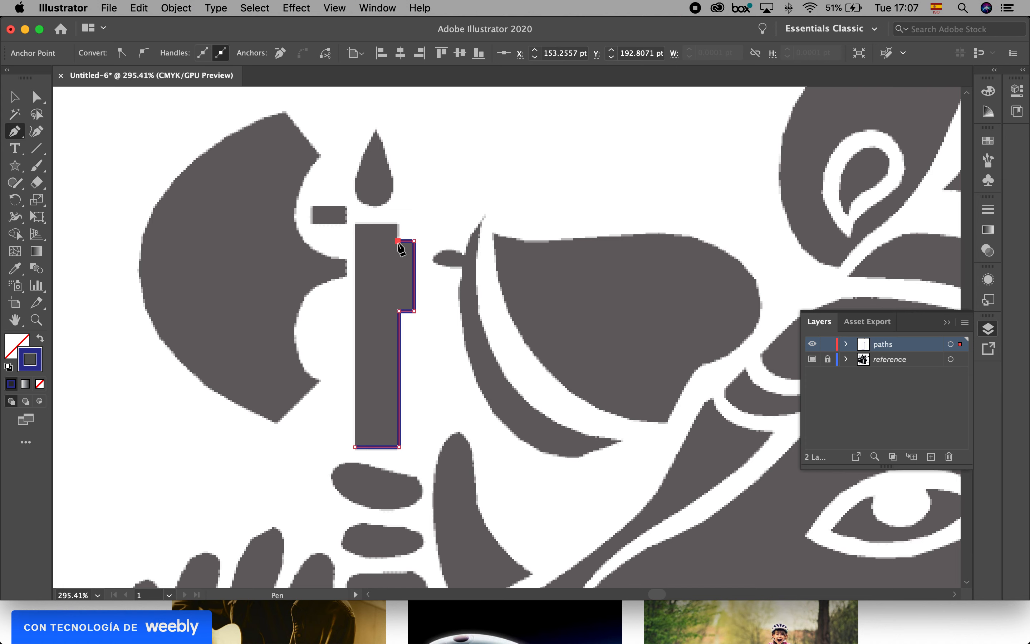
pyautogui.click(396, 223)
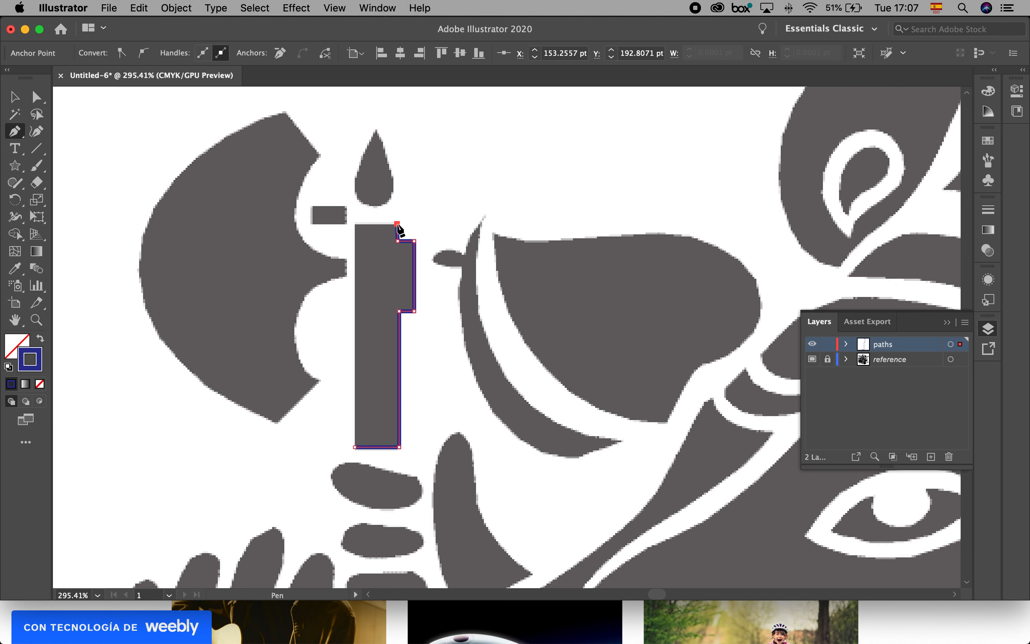
pyautogui.click(355, 224)
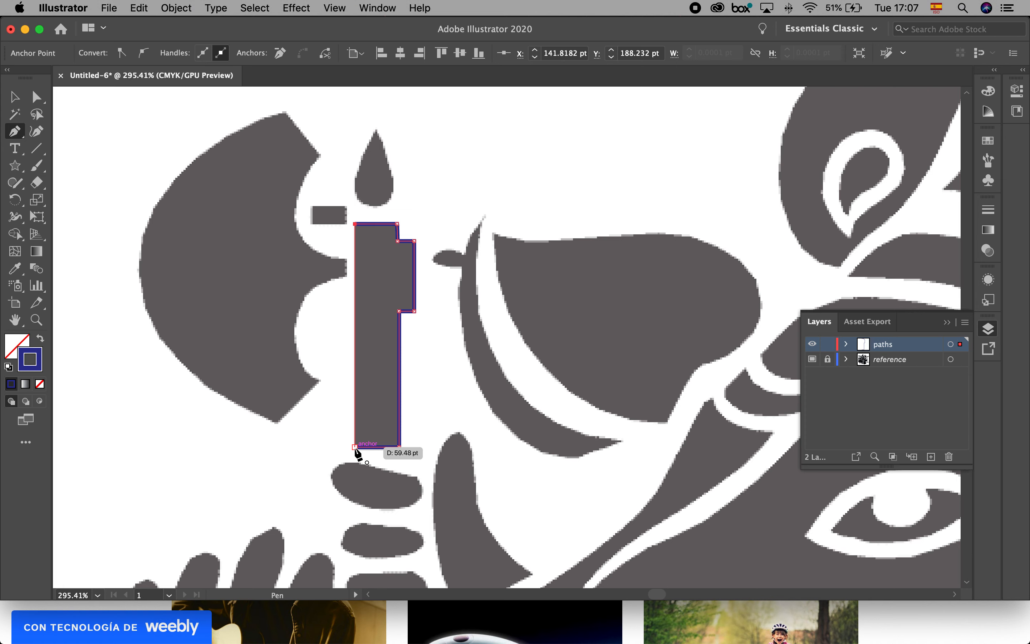
pyautogui.click(355, 447)
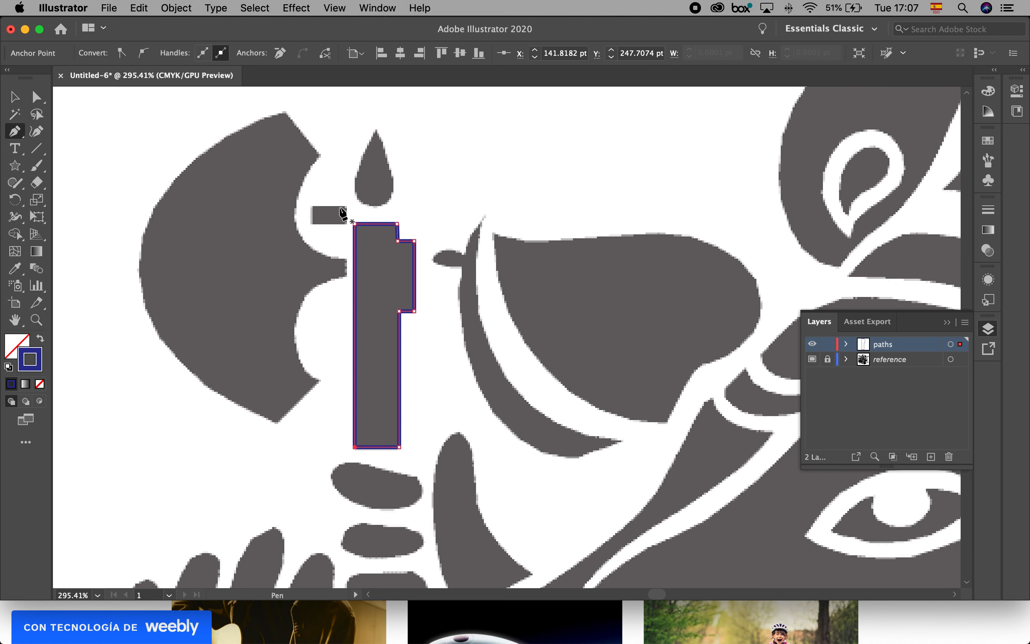
# - Draw a rectangle over the small block between the axe blade and the shaft with the Rectangle tool
pyautogui.moveTo(15, 166); pyautogui.dragTo(81, 168)
pyautogui.moveTo(313, 207); pyautogui.dragTo(347, 222)
pyautogui.click(15, 99)
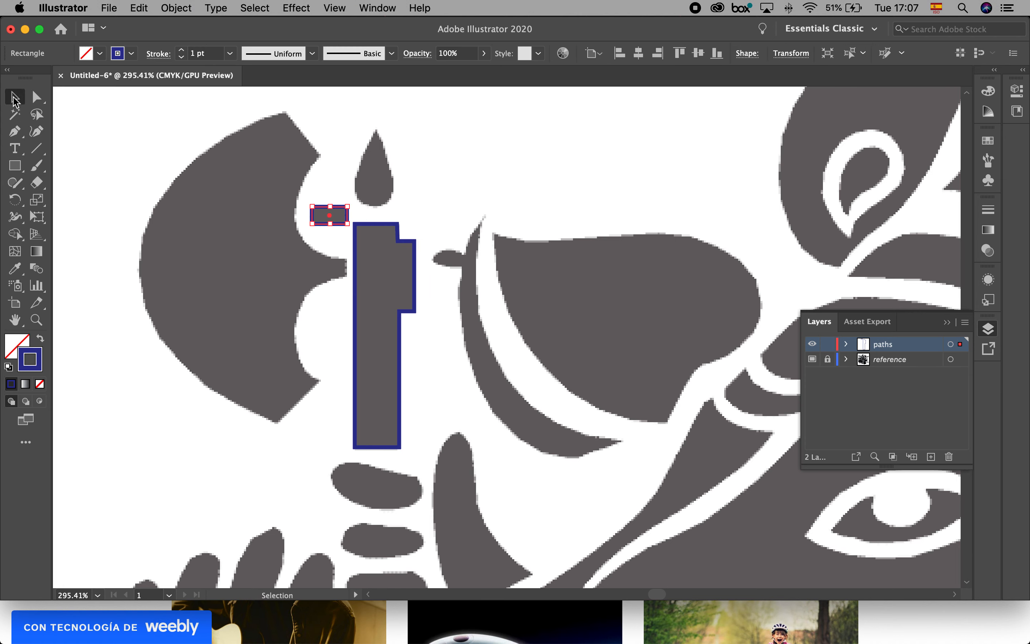
# - Change the stroke colour of the shaft path and the small block rectangle to light blue, and clear the selection
pyautogui.keyDown('shift'); pyautogui.click(396, 224); pyautogui.keyUp('shift')
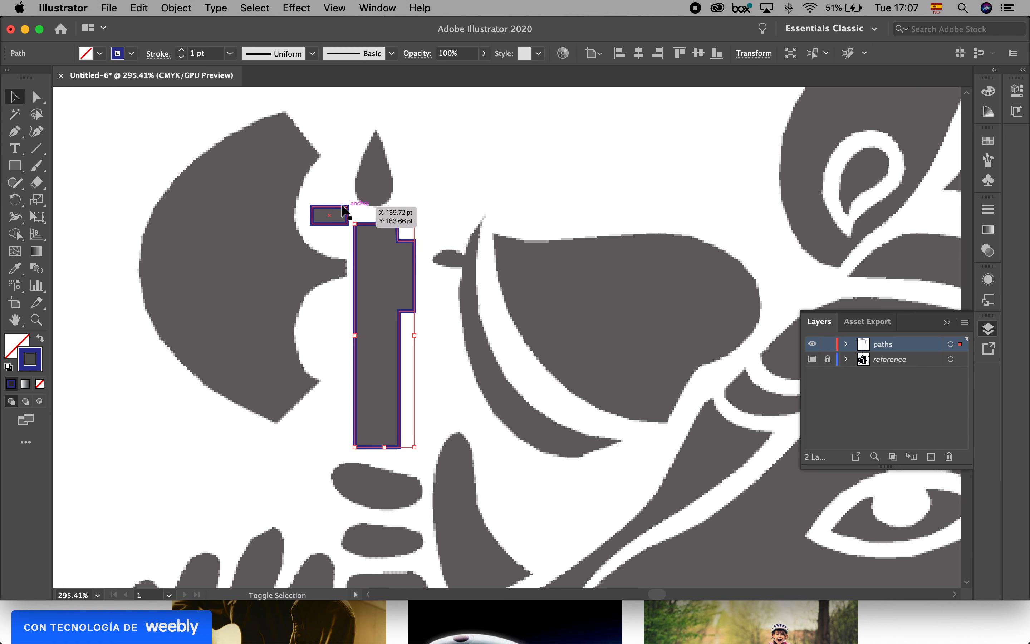
pyautogui.click(131, 53)
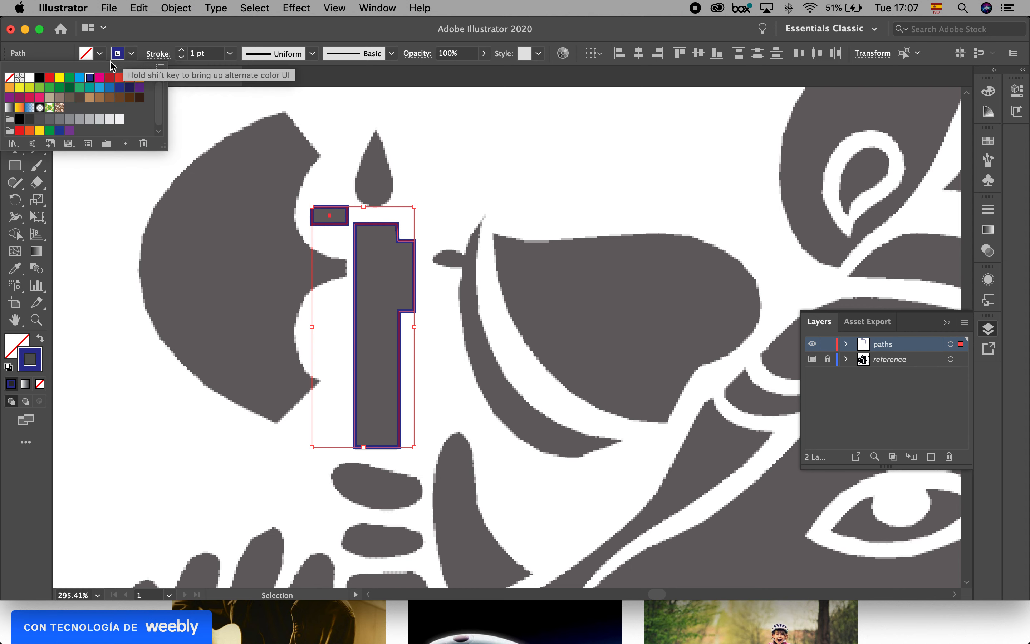
pyautogui.click(82, 80)
pyautogui.click(484, 187)
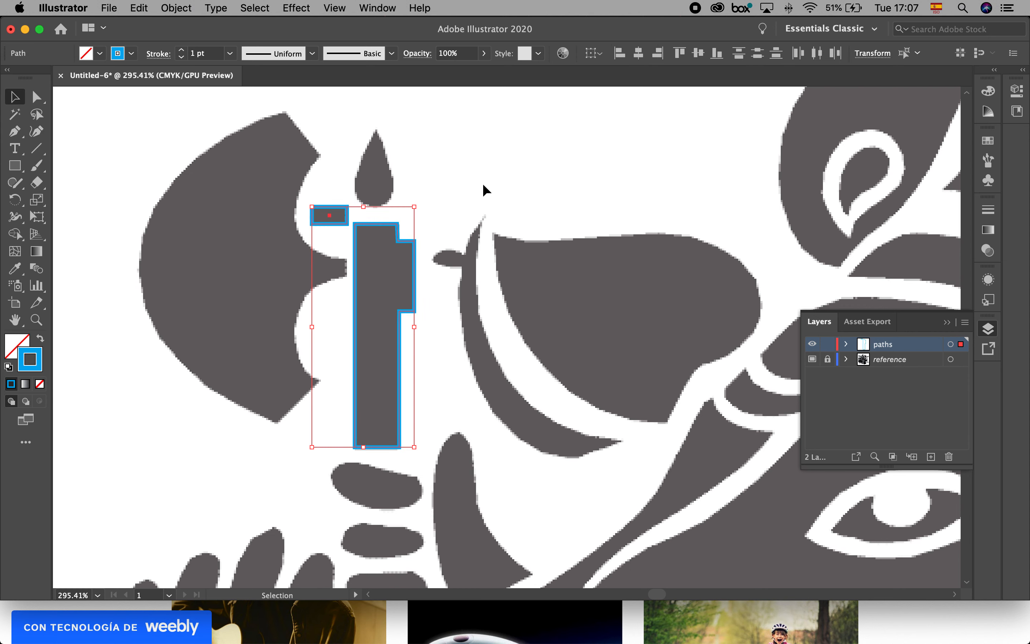
pyautogui.click(483, 188)
# - Start the axe blade outline with the Pen tool, tracing from the short tab beside the shaft along the lower concave curve to the bottom corner
pyautogui.press('space')
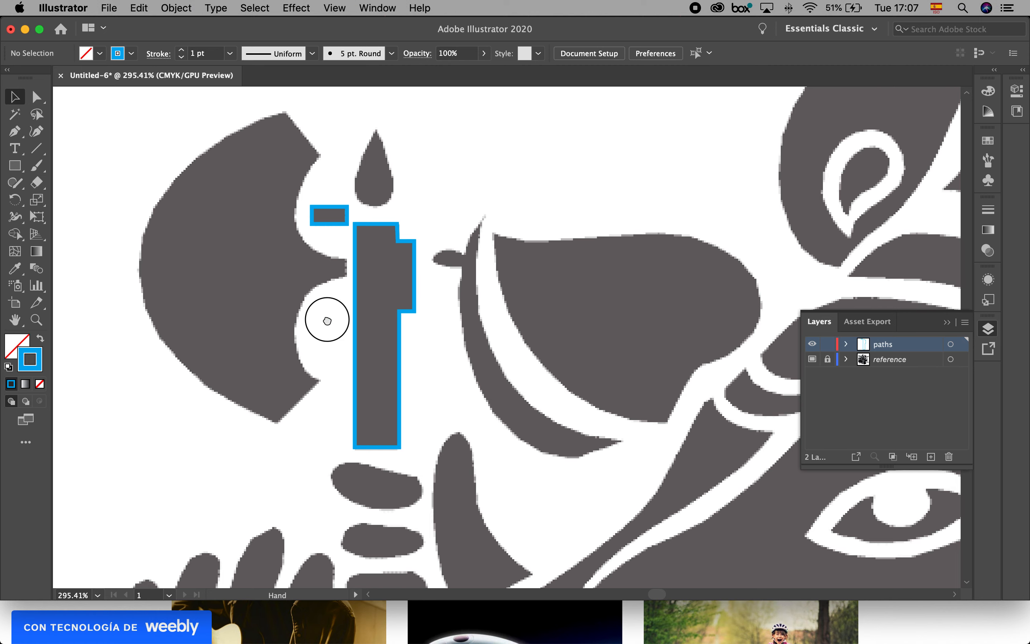
pyautogui.moveTo(324, 317); pyautogui.dragTo(473, 346)
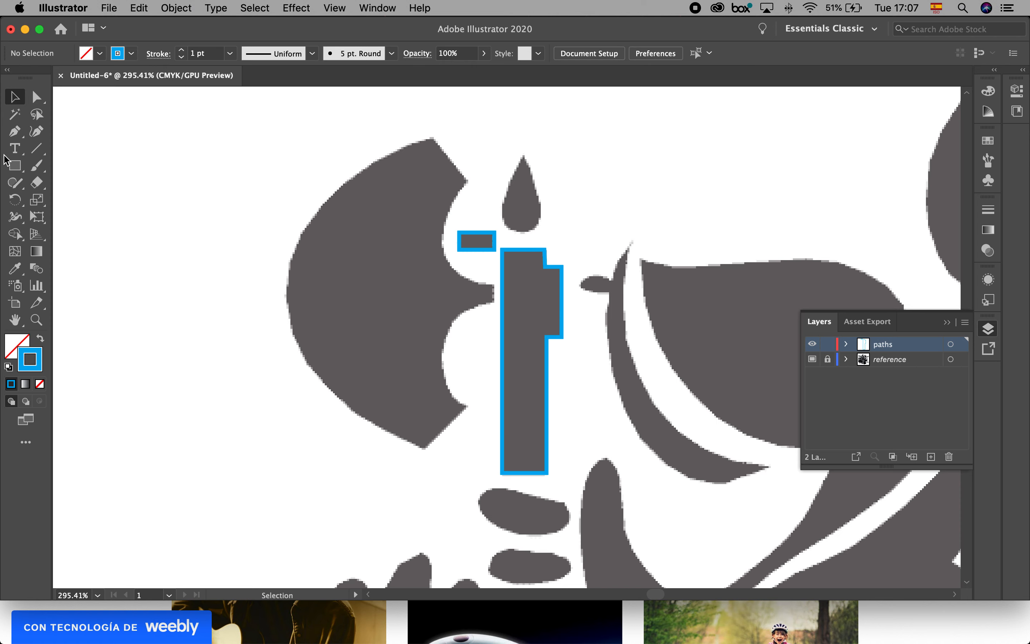
pyautogui.click(15, 132)
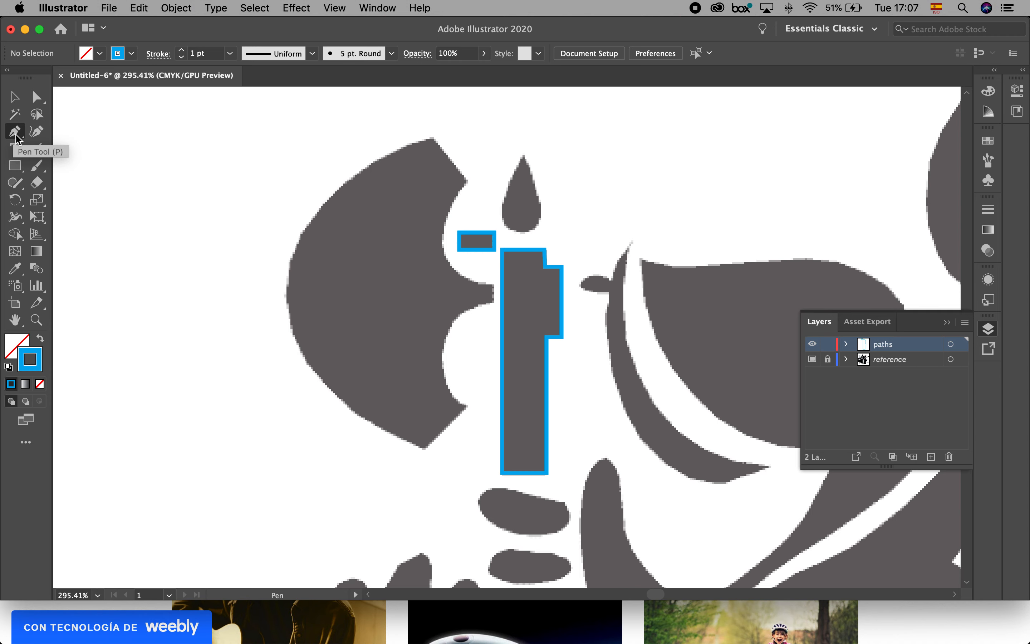
pyautogui.moveTo(468, 313); pyautogui.dragTo(603, 421)
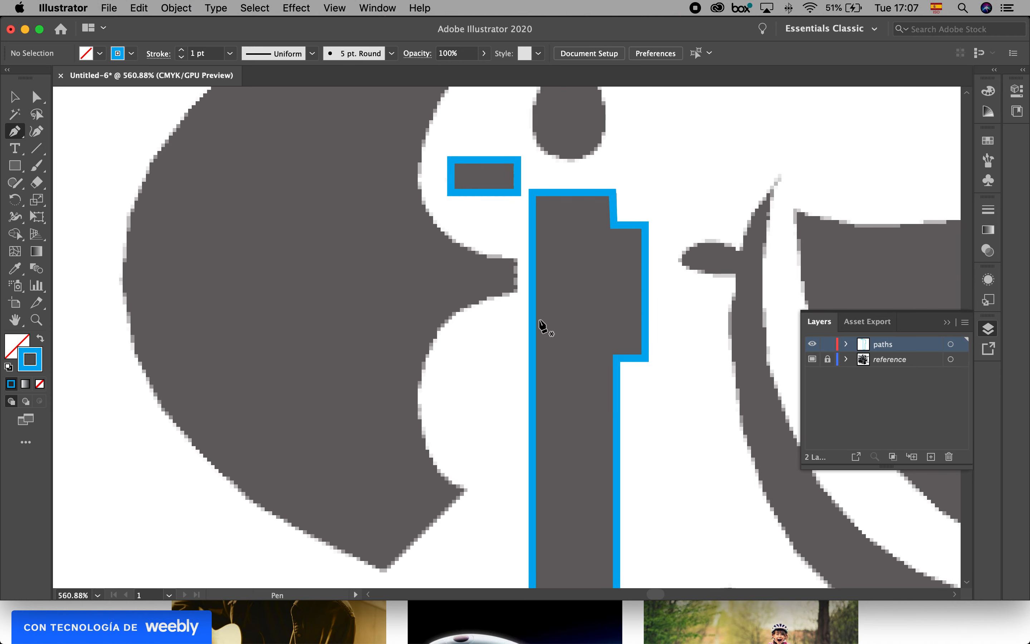
pyautogui.click(517, 258)
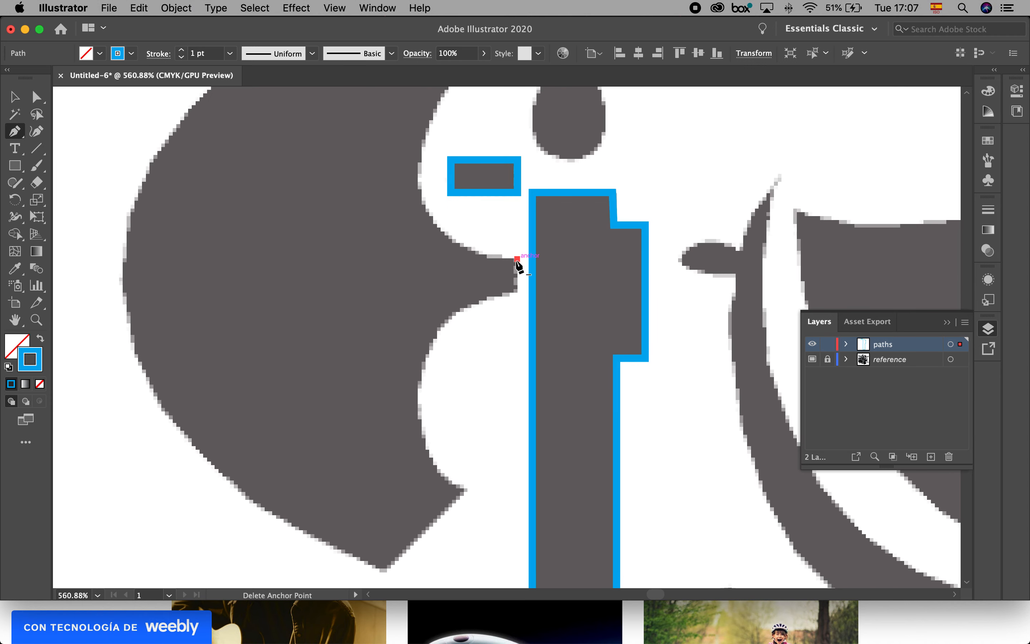
pyautogui.click(517, 293)
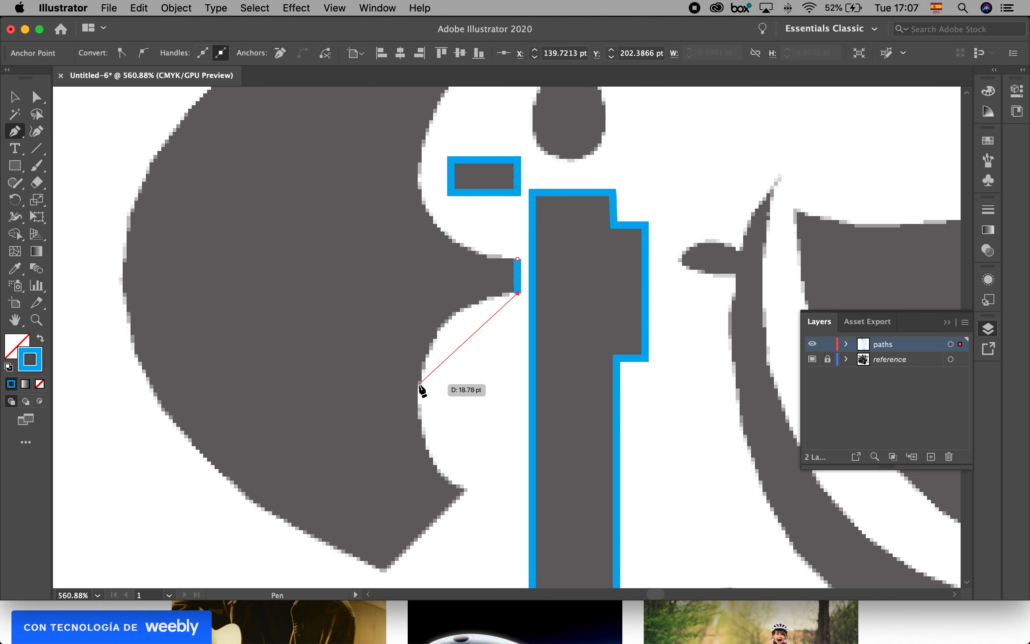
pyautogui.moveTo(419, 383); pyautogui.dragTo(416, 468)
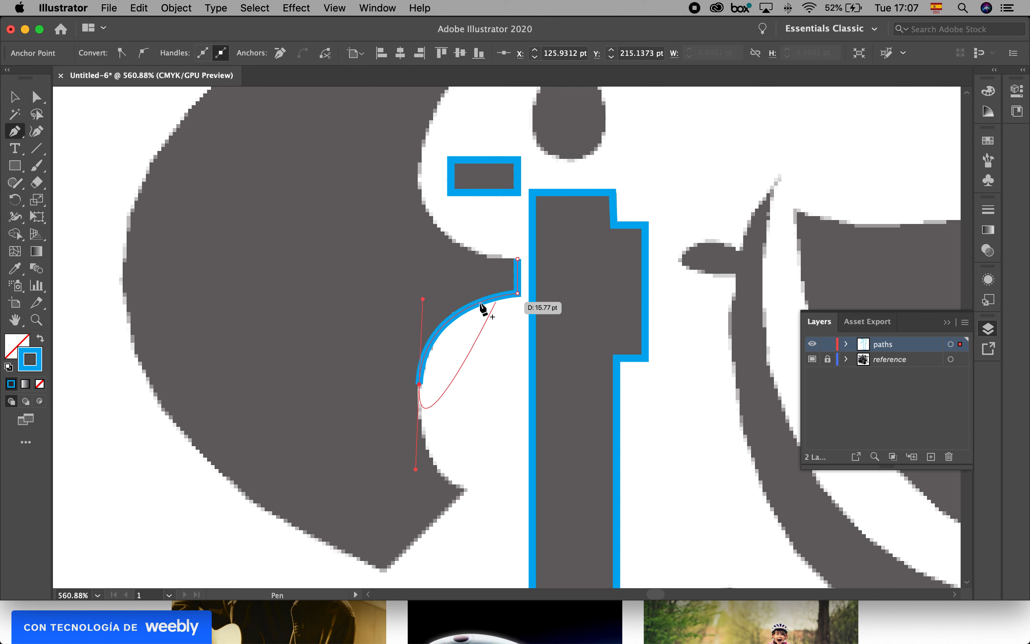
pyautogui.click(465, 489)
pyautogui.moveTo(432, 486); pyautogui.dragTo(488, 402)
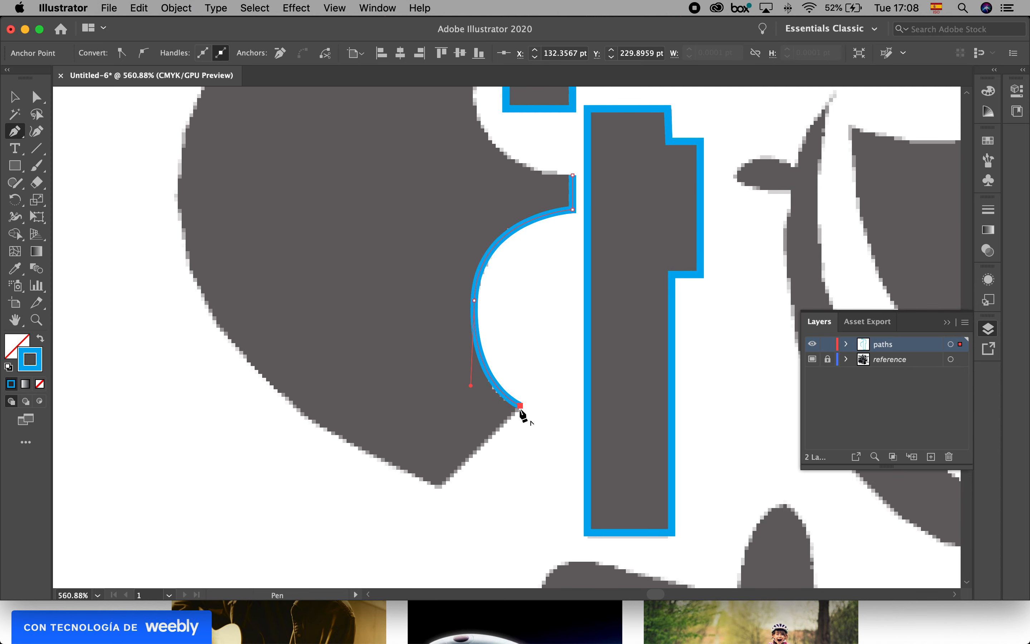
pyautogui.click(441, 485)
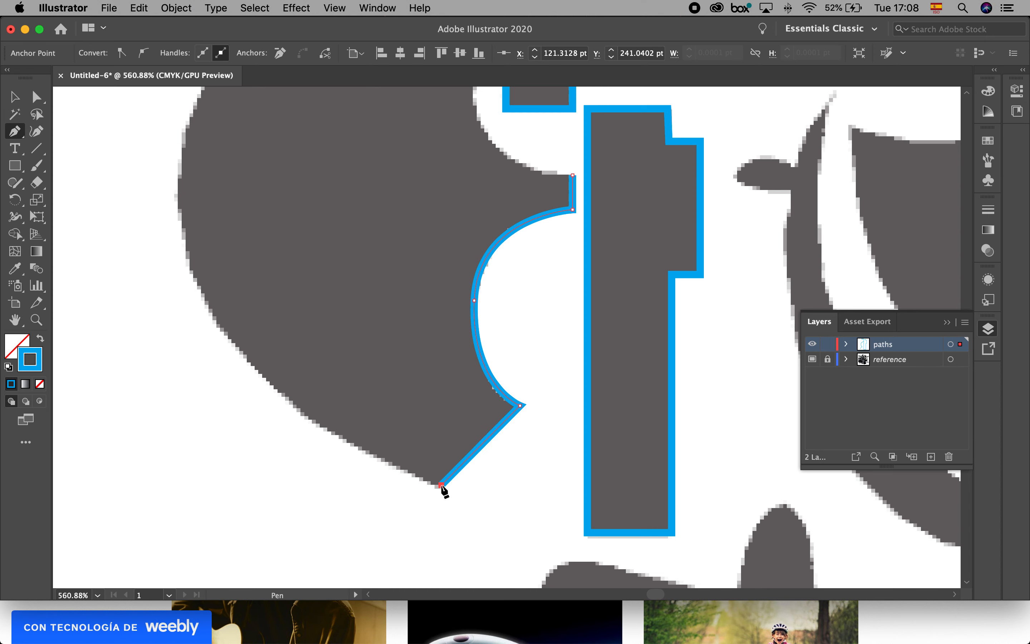
# - Continue the axe blade path around the long outer arc and along the straight upper edge to the inner corner
pyautogui.moveTo(349, 335); pyautogui.dragTo(514, 391)
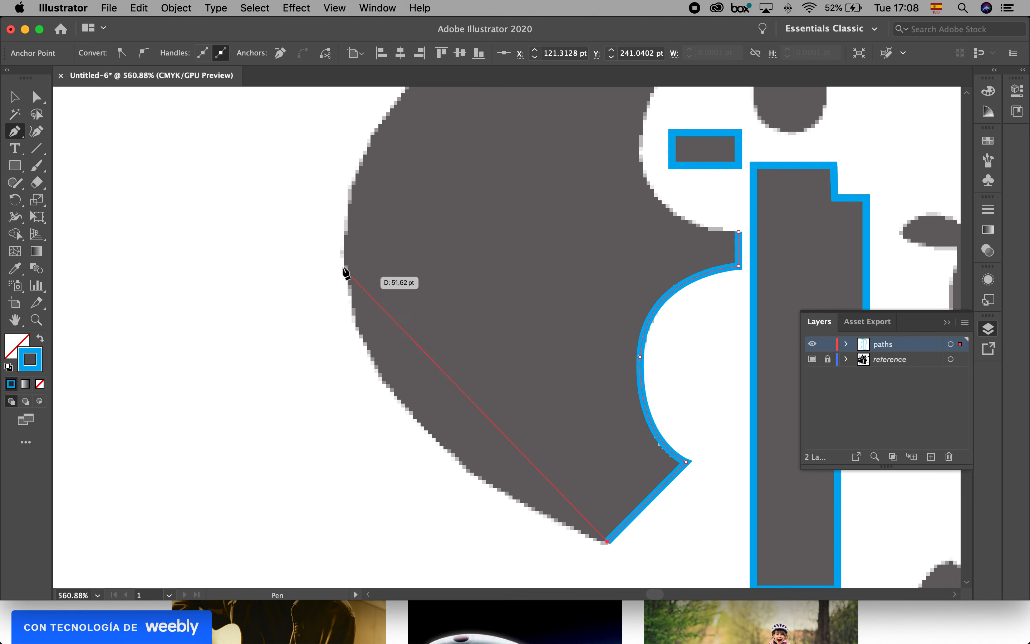
pyautogui.moveTo(344, 264)
pyautogui.mouseDown()
pyautogui.moveTo(324, 232)
pyautogui.moveTo(359, 141)
pyautogui.moveTo(360, 97)
pyautogui.moveTo(340, 149)
pyautogui.mouseUp()
pyautogui.press('space')
pyautogui.moveTo(462, 187); pyautogui.dragTo(381, 266)
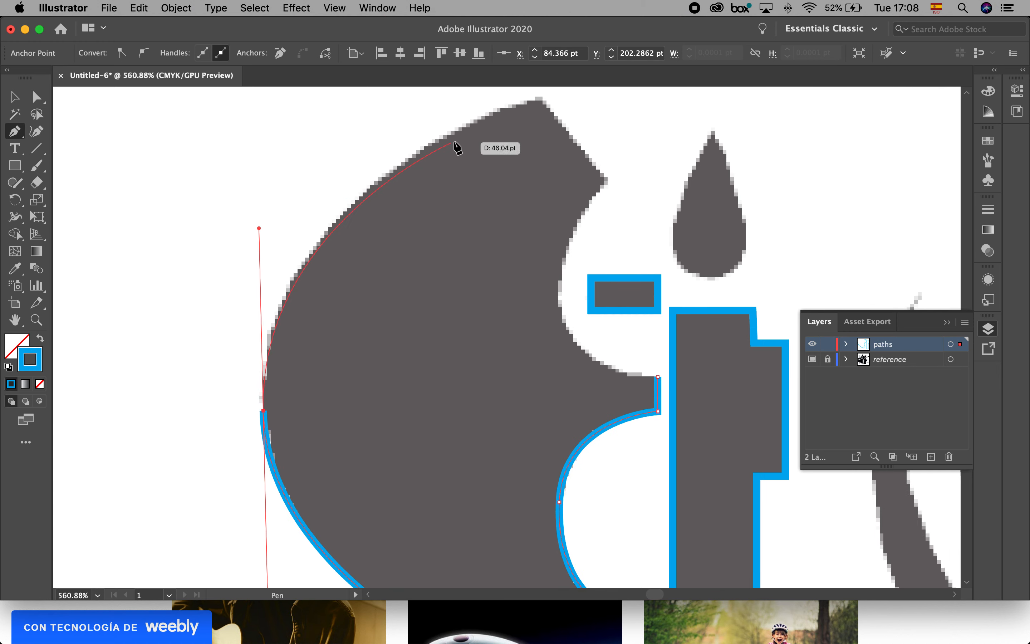
pyautogui.click(533, 100)
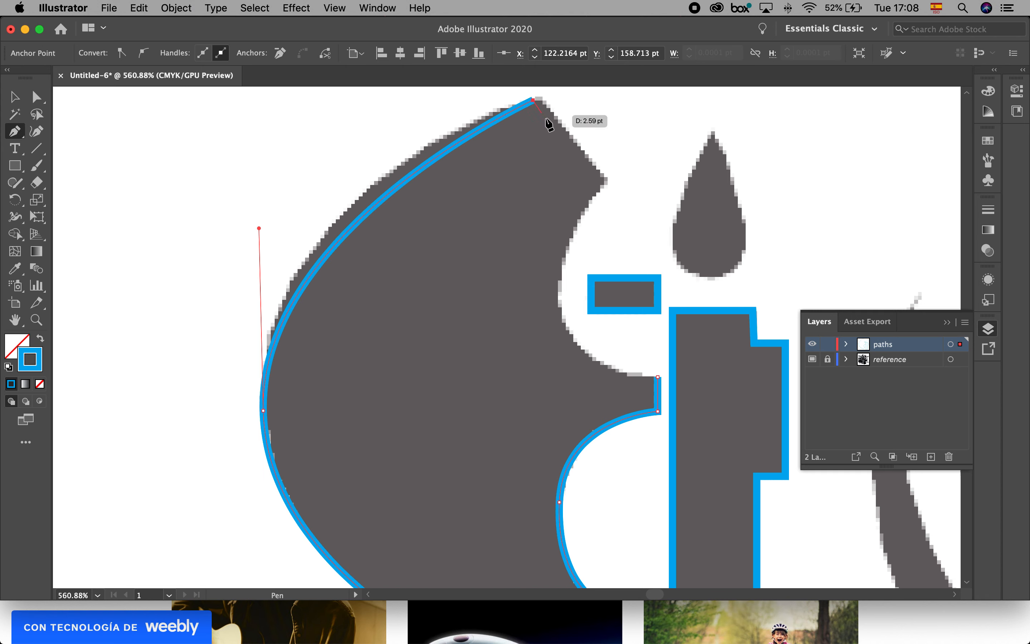
pyautogui.click(604, 178)
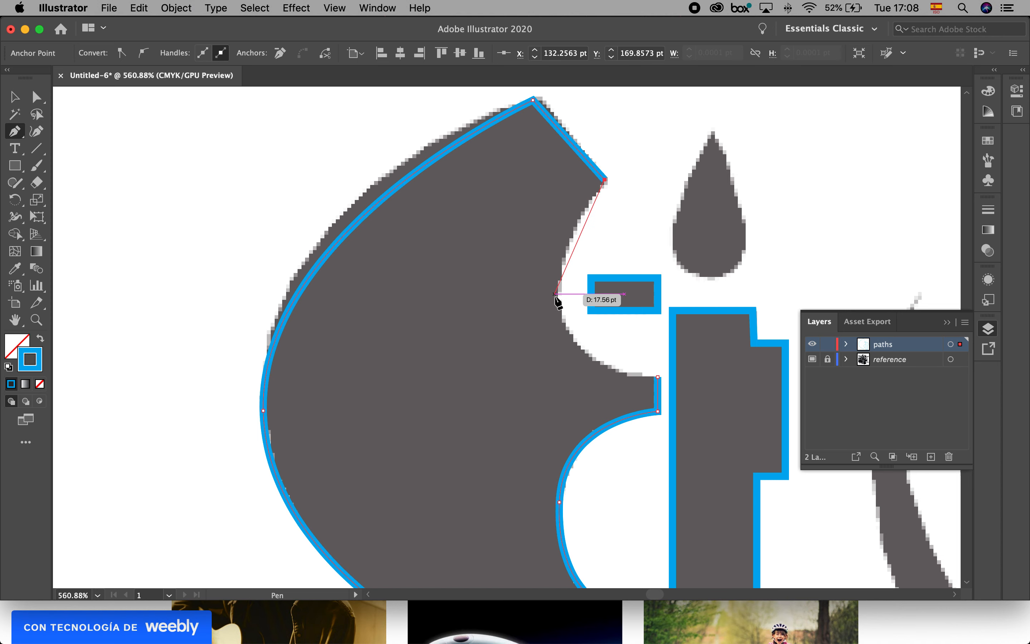
# - Trace the axe blade's upper concave curve back to the tab and close the path at its starting point
pyautogui.moveTo(560, 313); pyautogui.dragTo(516, 326)
pyautogui.press('space')
pyautogui.click(575, 362)
pyautogui.press('space')
pyautogui.moveTo(399, 283); pyautogui.dragTo(517, 312)
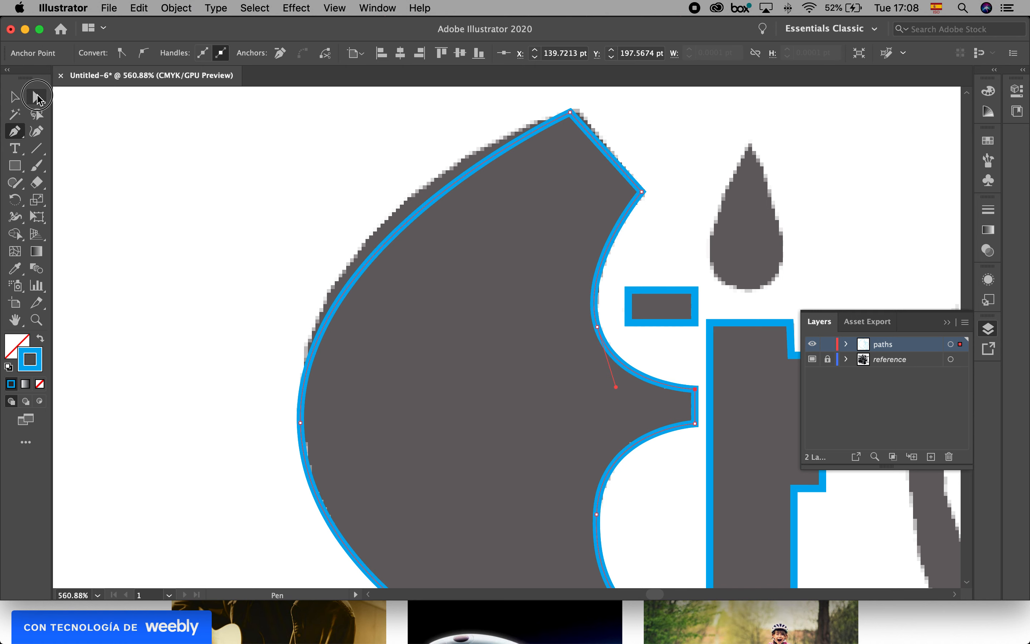
# - Refine the axe blade with Direct Selection by lengthening the outer arc's upper handle and moving the top corner anchor onto the reference's tip
pyautogui.click(37, 98)
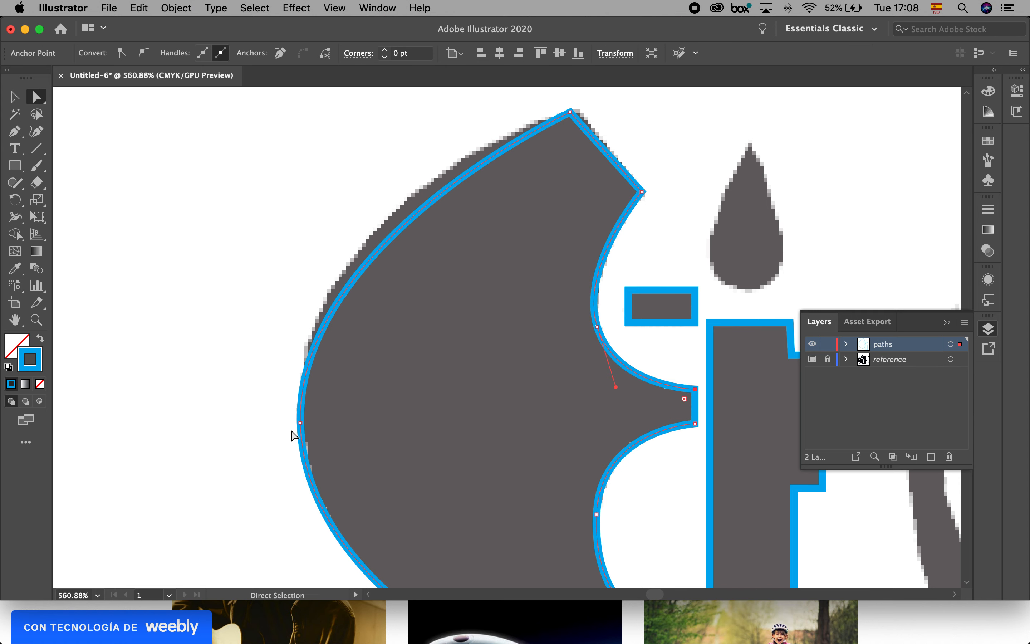
pyautogui.click(300, 423)
pyautogui.moveTo(297, 241); pyautogui.dragTo(291, 197)
pyautogui.press('space')
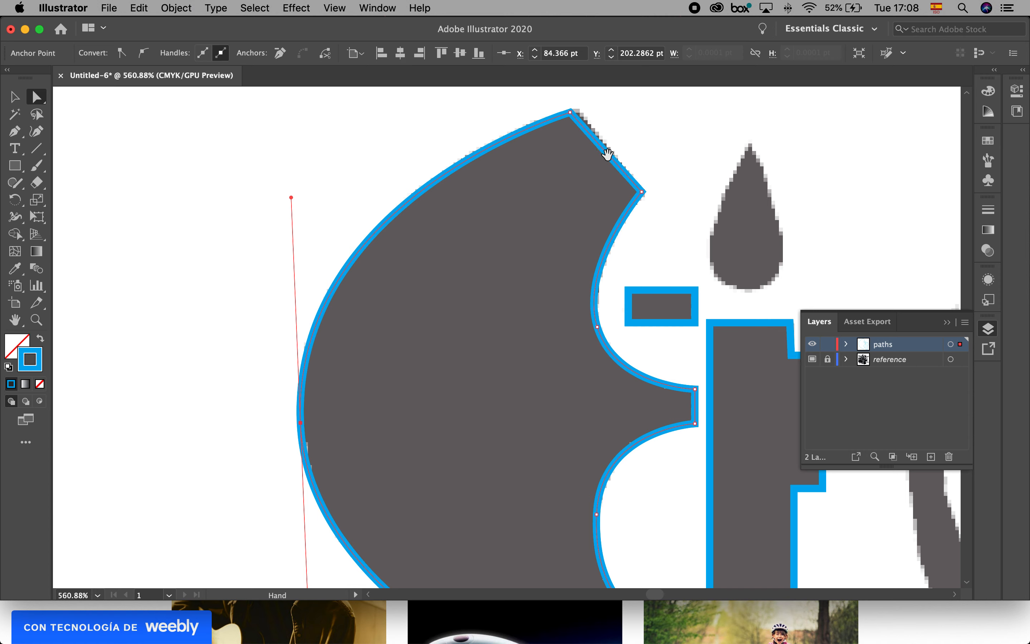
pyautogui.moveTo(598, 163); pyautogui.dragTo(508, 235)
pyautogui.click(481, 185)
pyautogui.moveTo(481, 187); pyautogui.dragTo(489, 180)
pyautogui.click(663, 192)
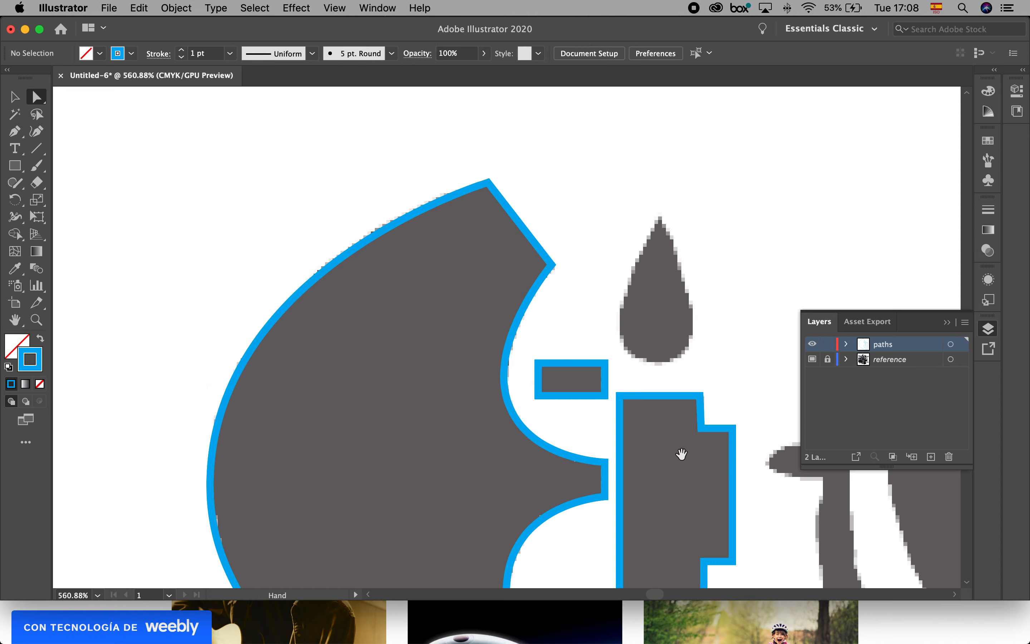
# - Start tracing the large leaf shape beside the shaft with the Pen tool, from its lowest corner through the notch and around the rounded end
pyautogui.hscroll(10, 681, 447)
pyautogui.scroll(-3, 681, 447)
pyautogui.press('super+0')
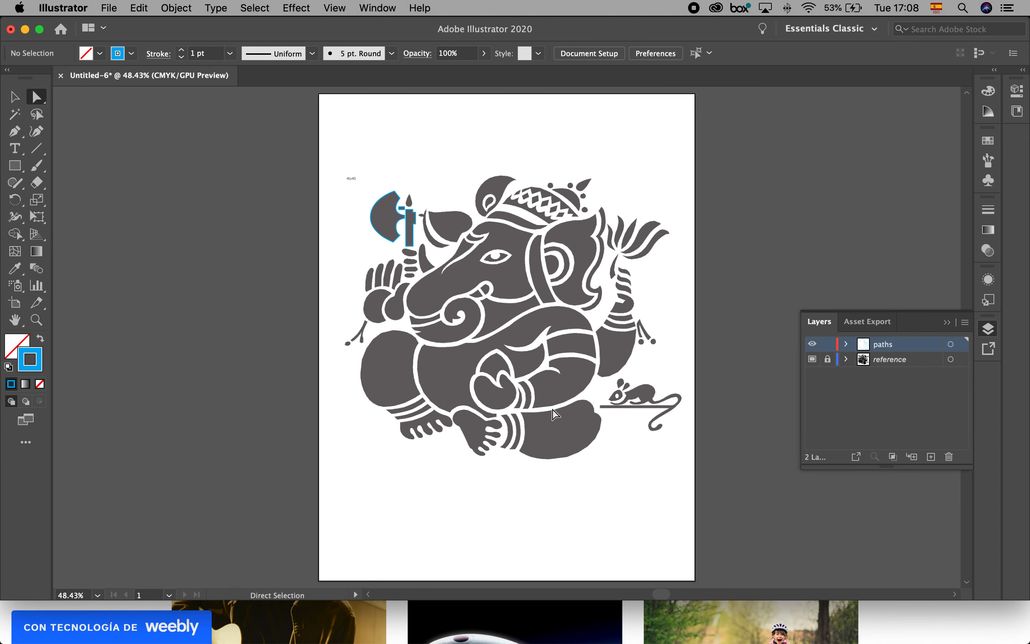
pyautogui.moveTo(434, 249); pyautogui.dragTo(576, 338)
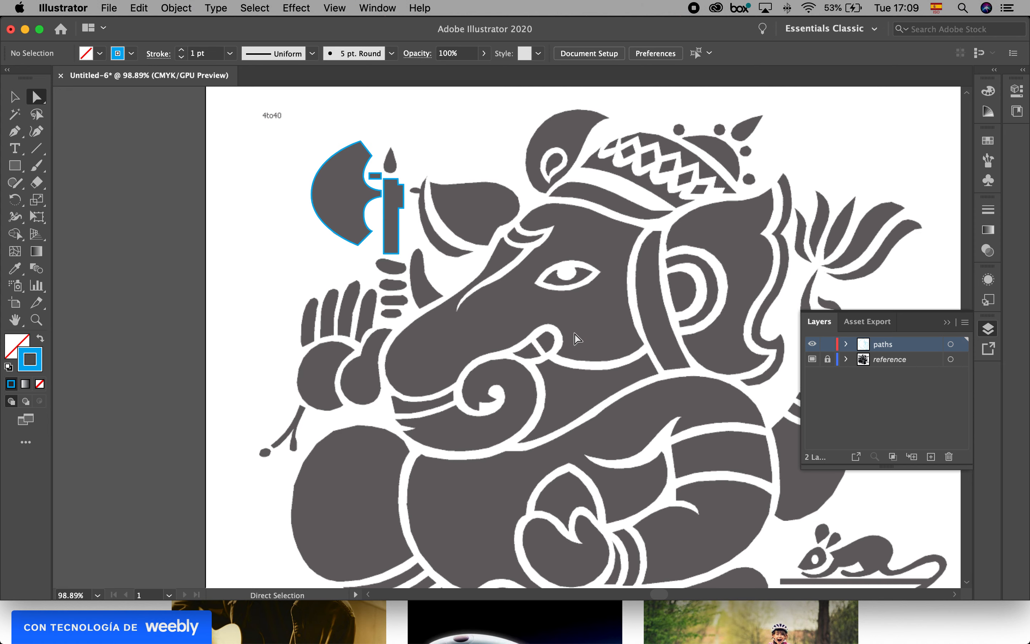
pyautogui.press('super+space')
pyautogui.moveTo(450, 204); pyautogui.dragTo(515, 253)
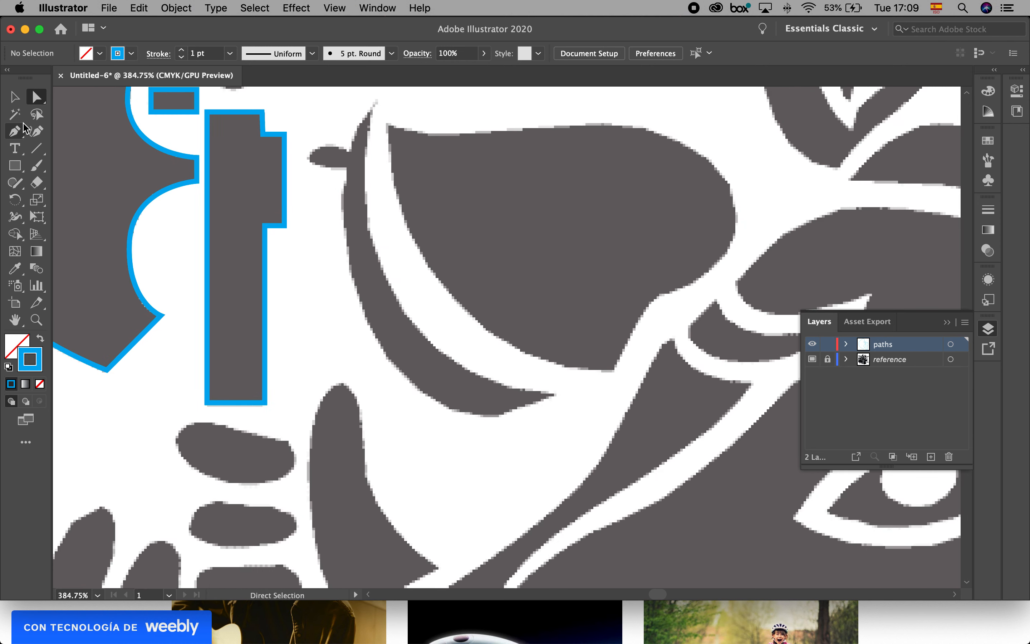
pyautogui.click(16, 132)
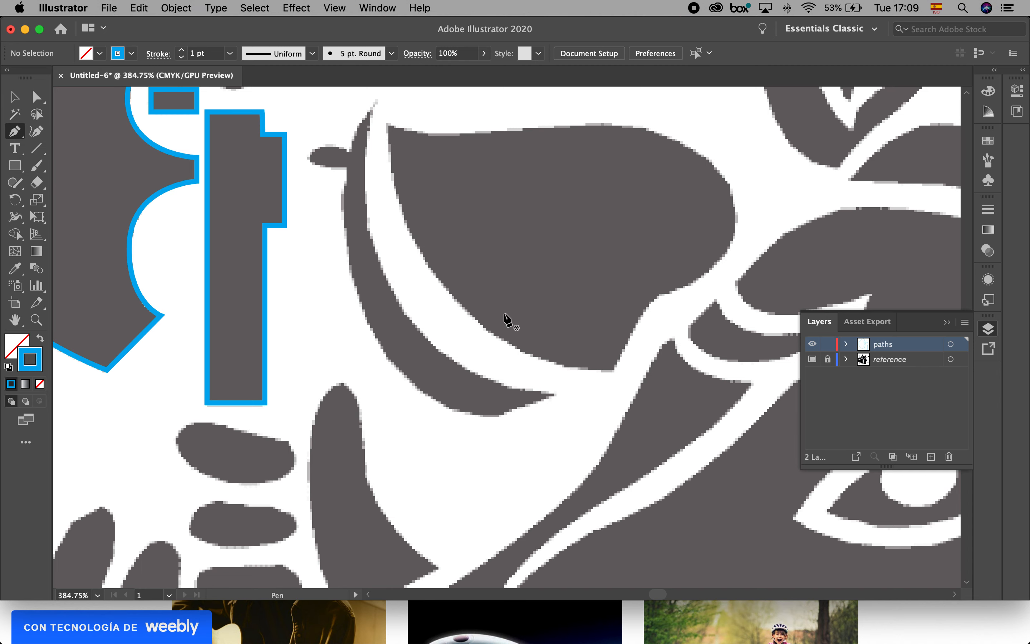
pyautogui.hscroll(5, 563, 449)
pyautogui.scroll(3, 562, 449)
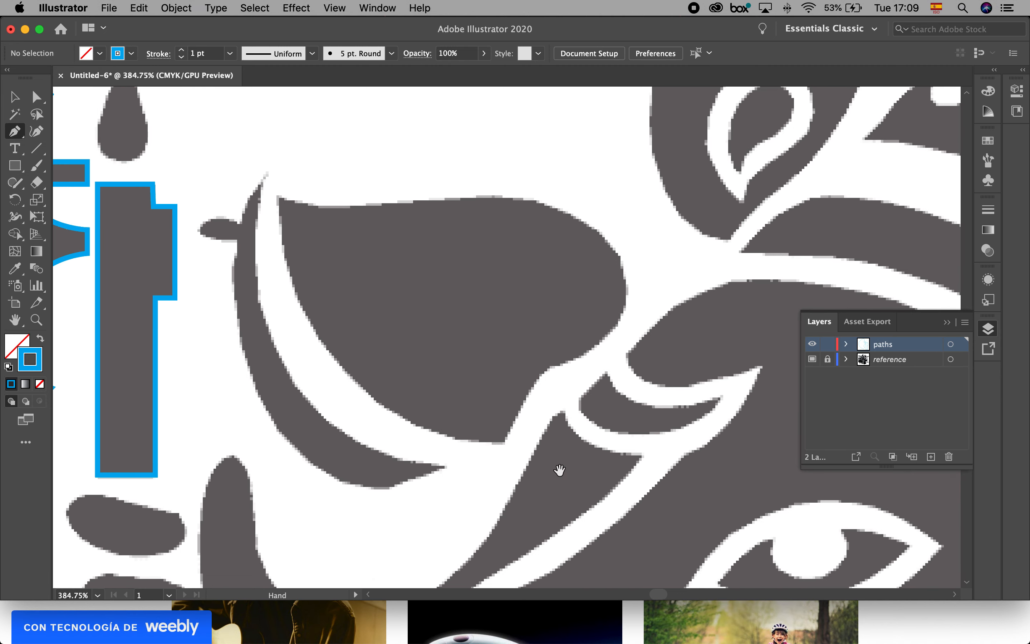
pyautogui.click(504, 439)
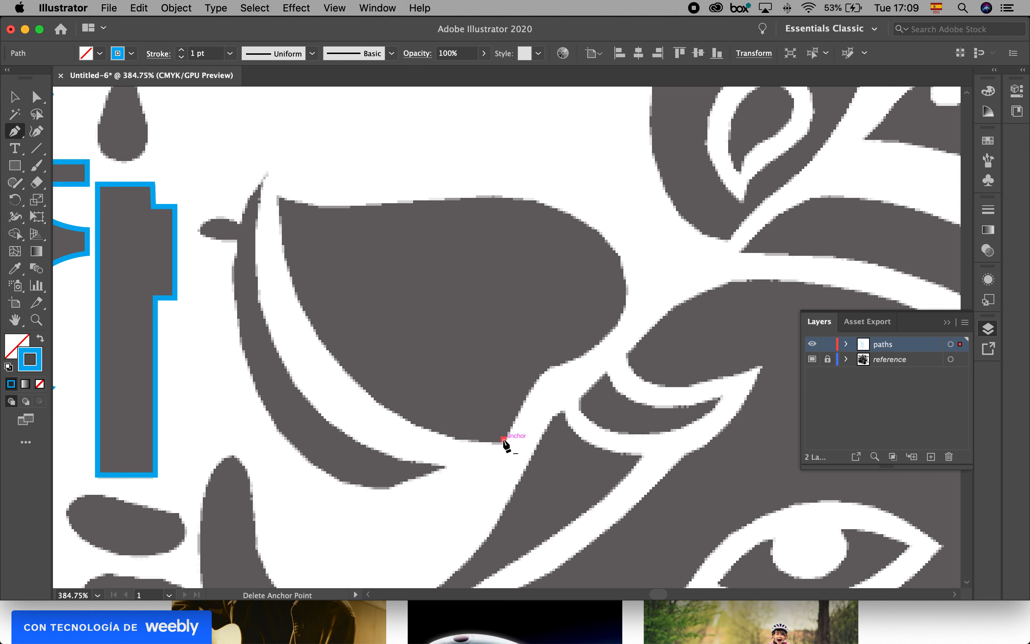
pyautogui.click(544, 371)
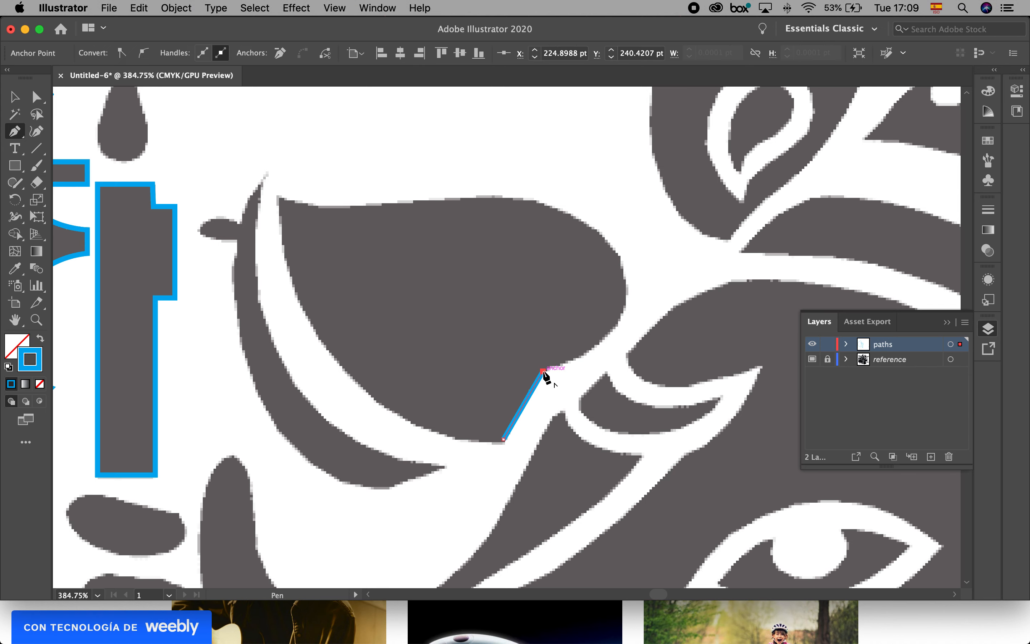
pyautogui.click(622, 313)
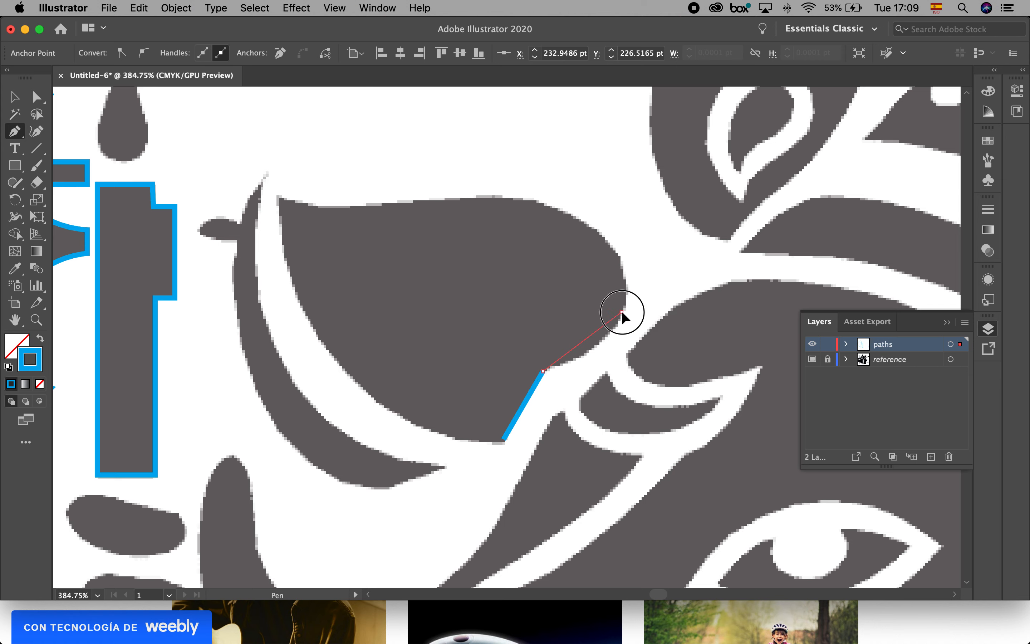
pyautogui.moveTo(625, 293); pyautogui.dragTo(633, 263)
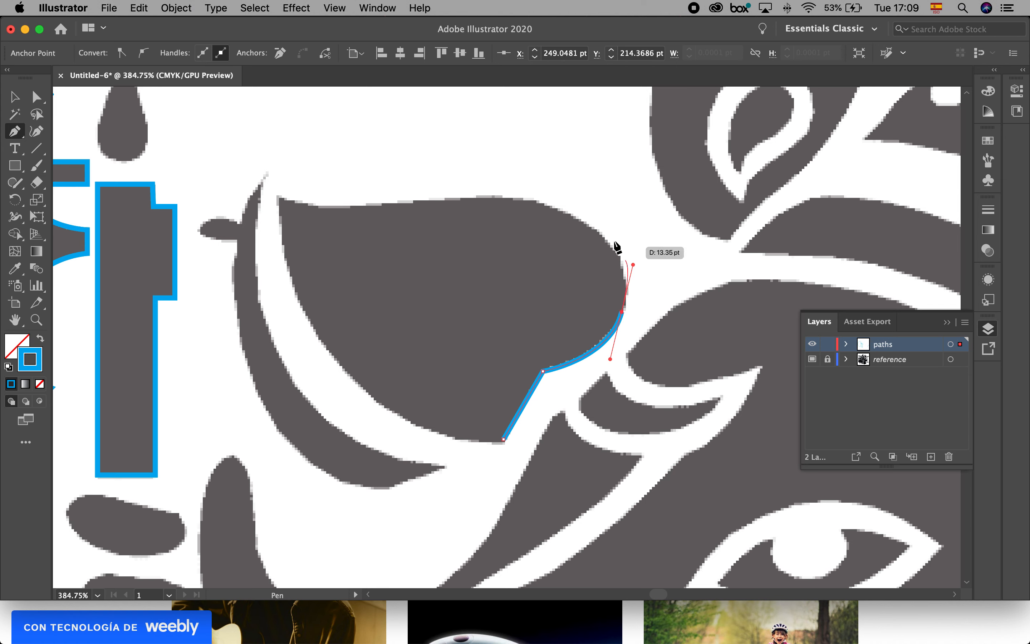
# - Continue the leaf shape's path along its upper edge to the pointed corner, adjusting a direction handle to match the reference
pyautogui.moveTo(578, 221); pyautogui.dragTo(545, 202)
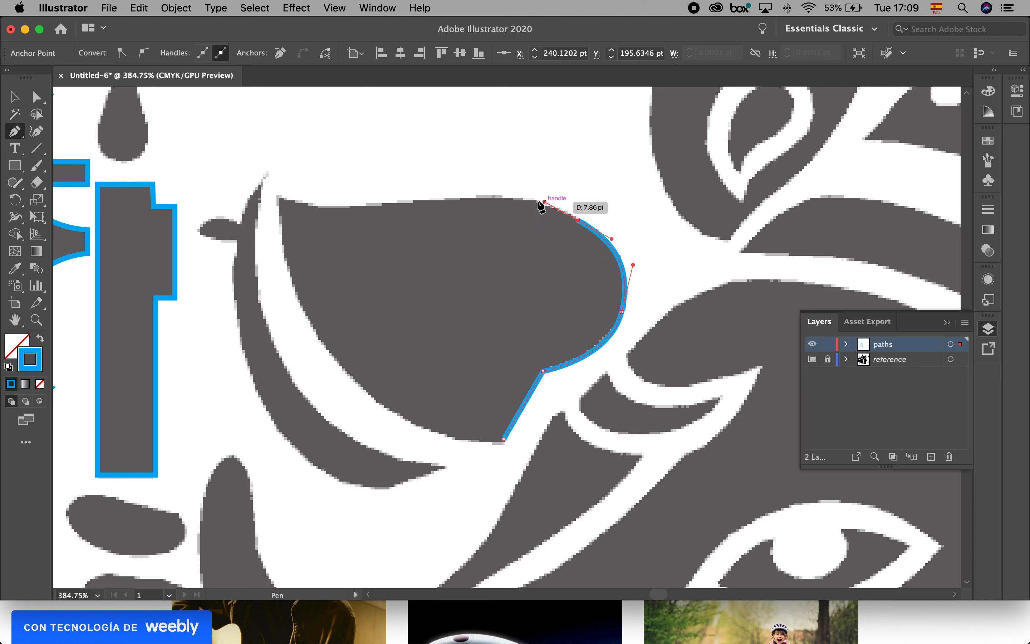
pyautogui.moveTo(393, 202); pyautogui.dragTo(316, 209)
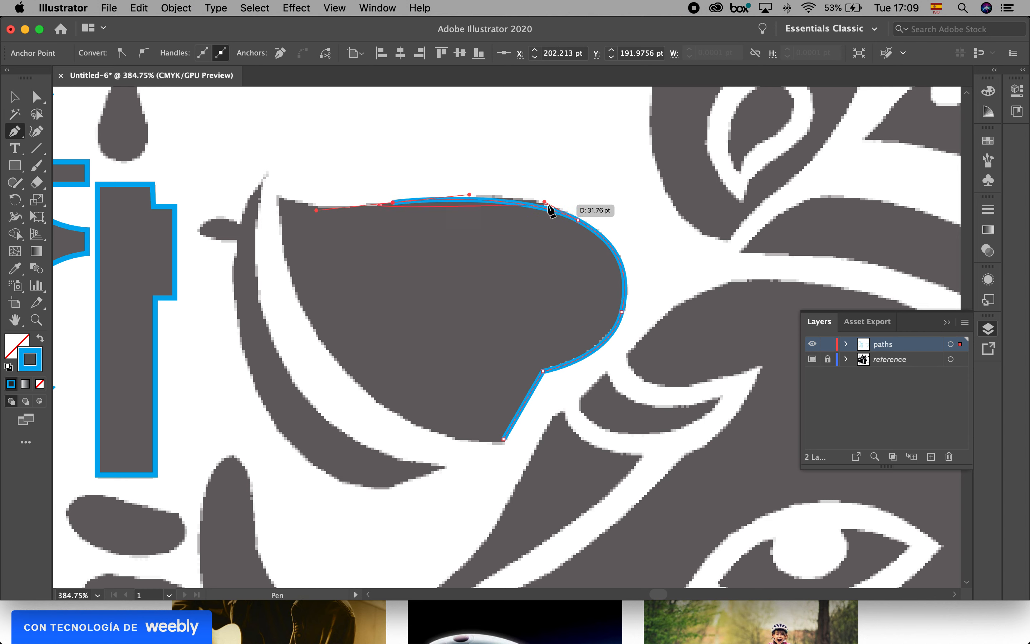
pyautogui.moveTo(544, 201)
pyautogui.mouseDown()
pyautogui.moveTo(501, 195)
pyautogui.moveTo(545, 201)
pyautogui.moveTo(537, 191)
pyautogui.mouseUp()
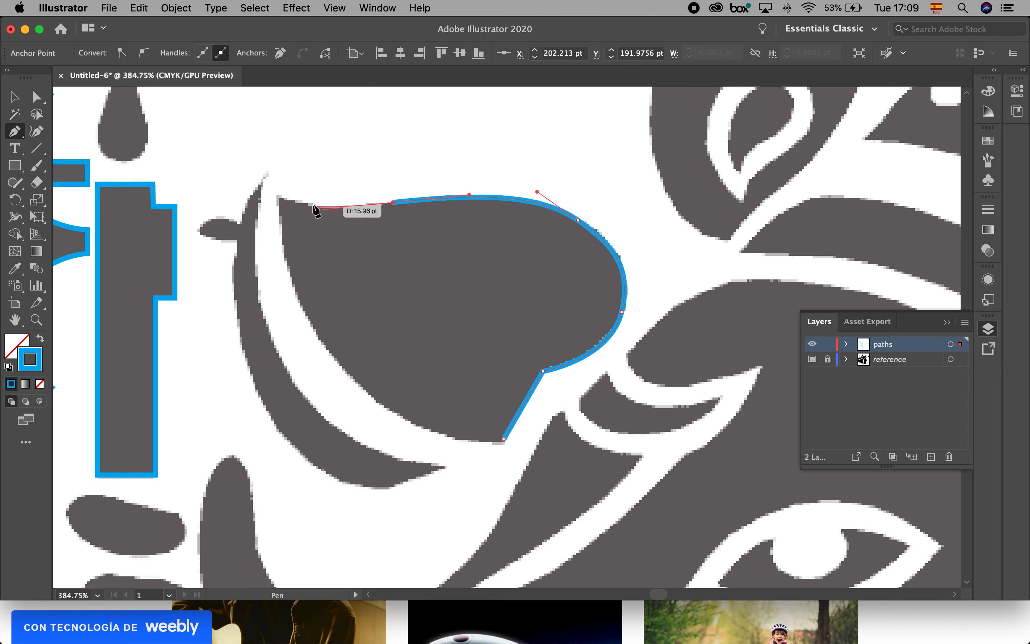
pyautogui.click(280, 197)
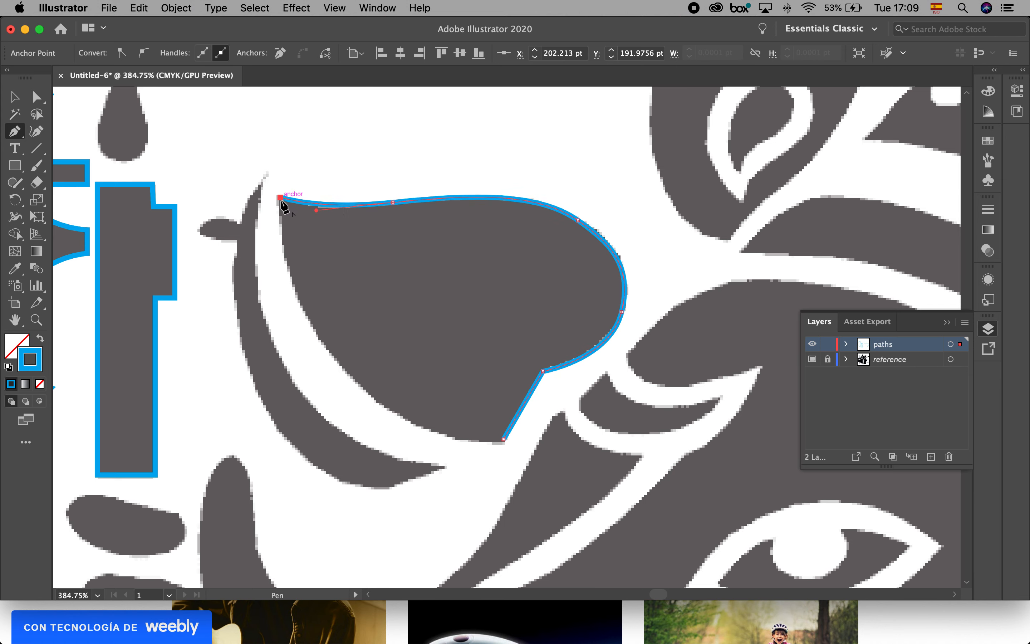
# - Trace the long curved underside of the leaf shape and close the path at its lowest corner
pyautogui.moveTo(318, 335); pyautogui.dragTo(324, 340)
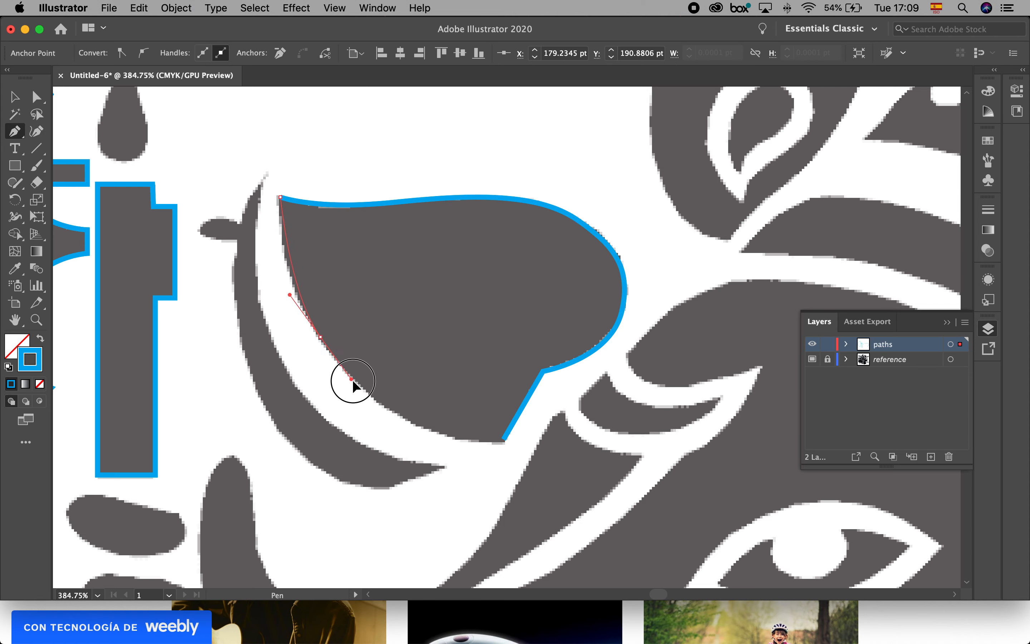
pyautogui.moveTo(437, 433); pyautogui.dragTo(492, 449)
pyautogui.click(503, 439)
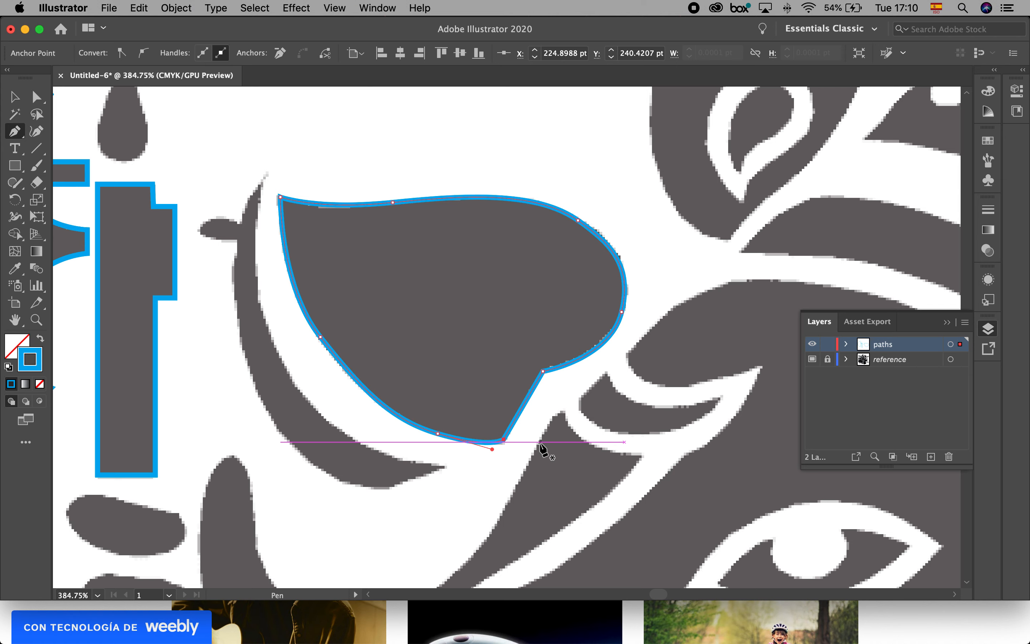
# - Trace the small teardrop above the axe shaft with the Pen tool as a closed path with a curved base
pyautogui.scroll(3, 267, 333)
pyautogui.hscroll(-6, 267, 334)
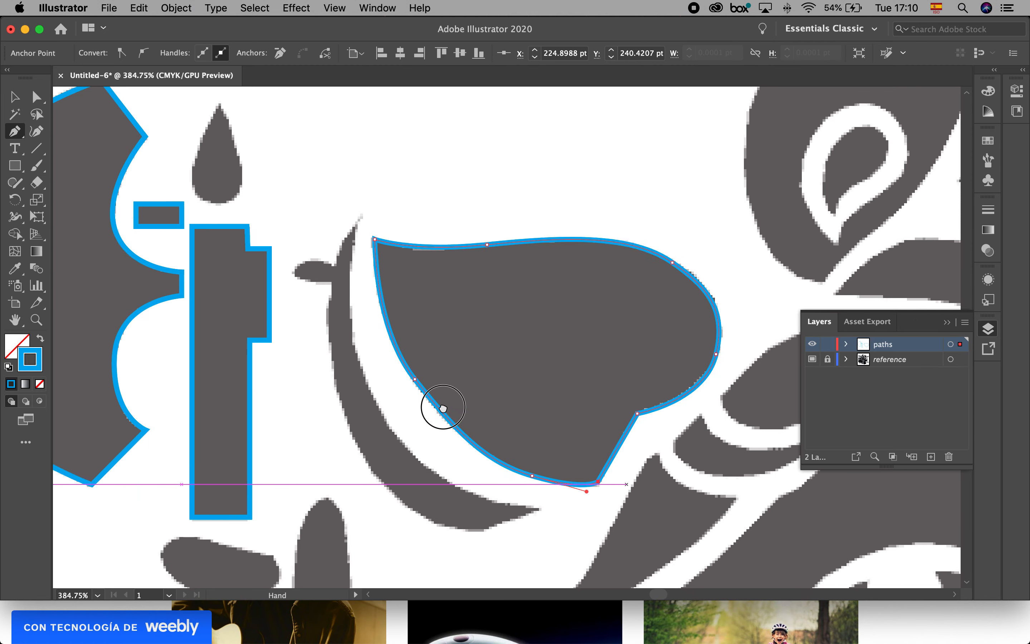
pyautogui.click(375, 167)
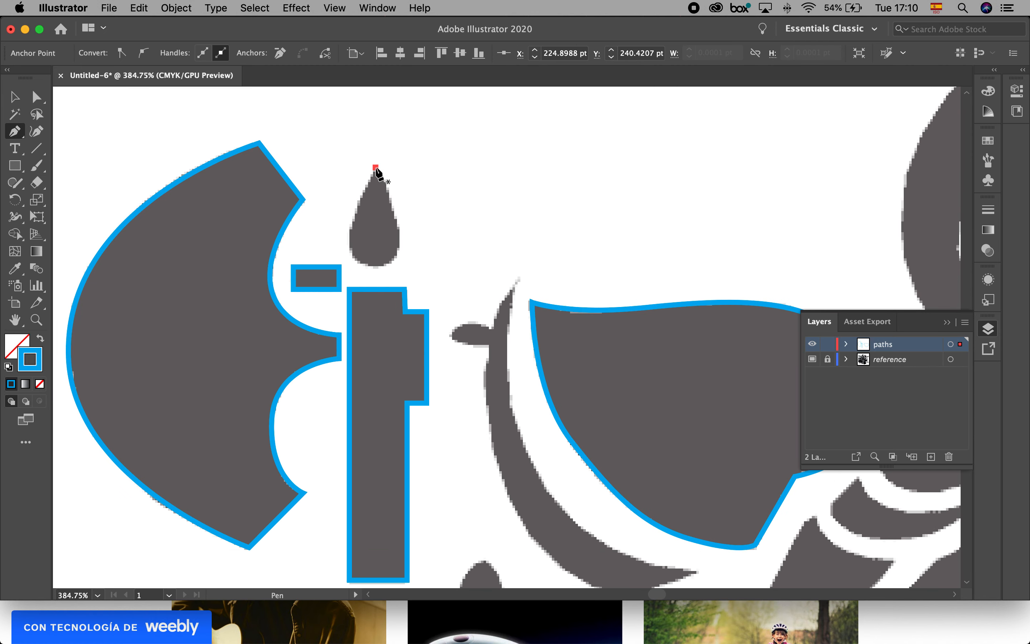
pyautogui.click(376, 266)
pyautogui.moveTo(426, 267); pyautogui.dragTo(430, 268)
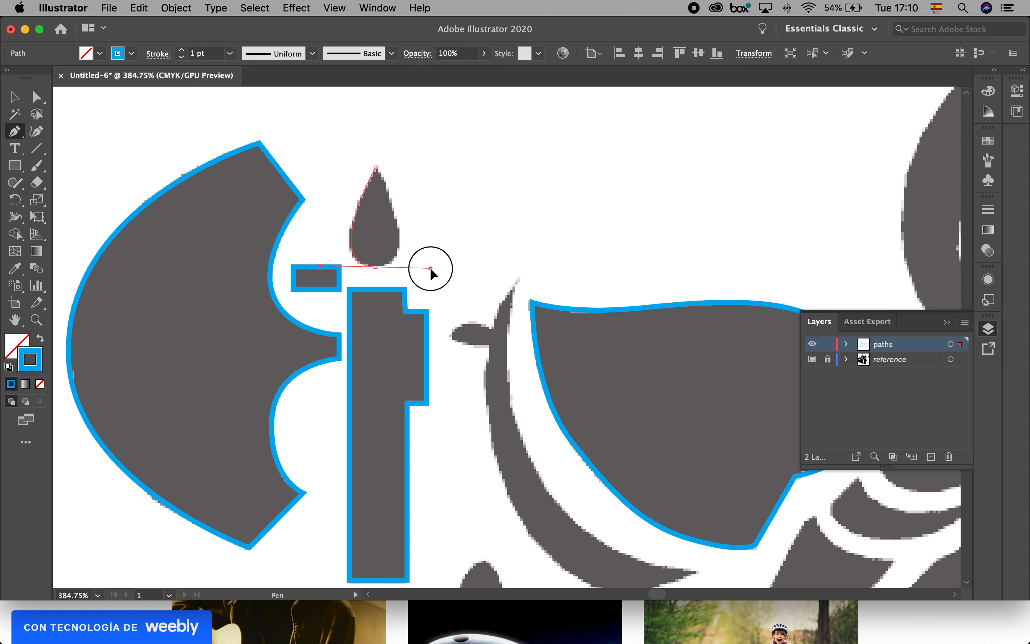
pyautogui.click(376, 168)
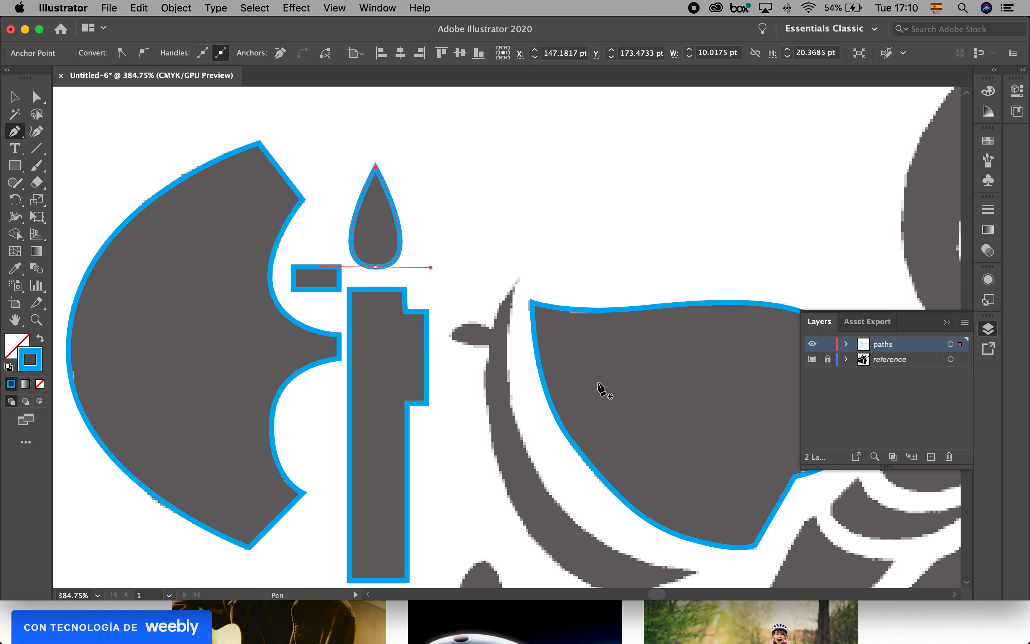
# - Trace the curved tusk-like shape below the leaf with the Pen tool, shifting its inner-bend anchor onto the reference edge and closing the path
pyautogui.moveTo(574, 444); pyautogui.dragTo(539, 226)
pyautogui.moveTo(511, 395); pyautogui.dragTo(520, 331)
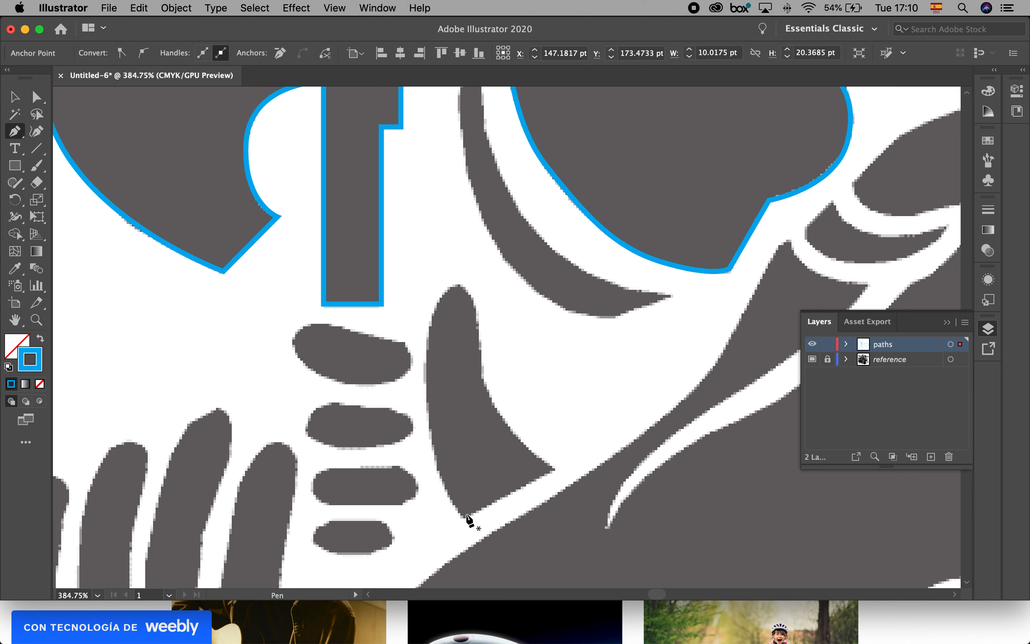
pyautogui.click(466, 518)
pyautogui.click(553, 470)
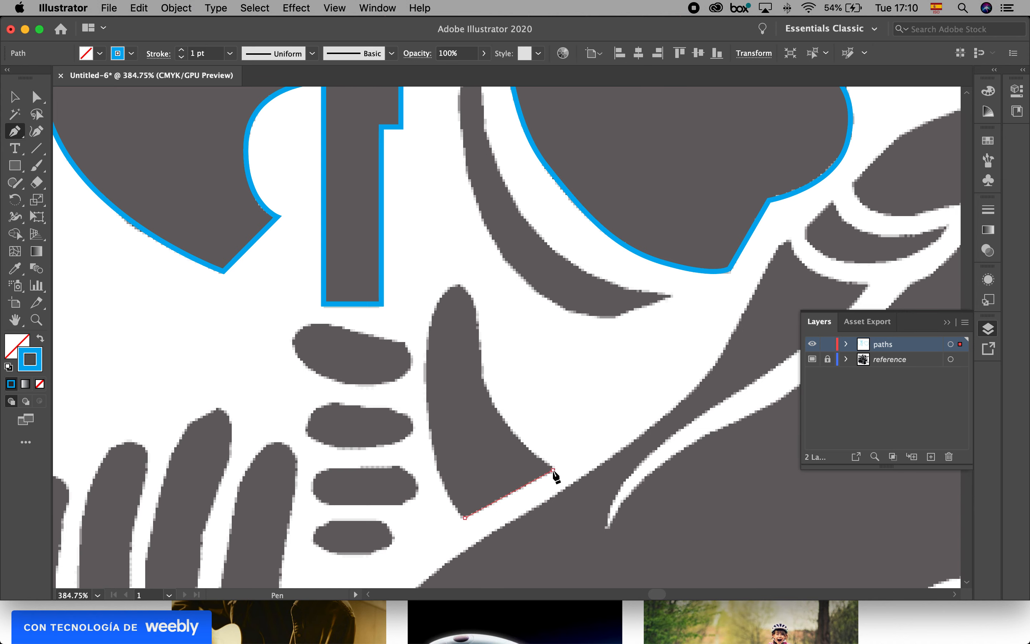
pyautogui.moveTo(492, 407); pyautogui.dragTo(476, 376)
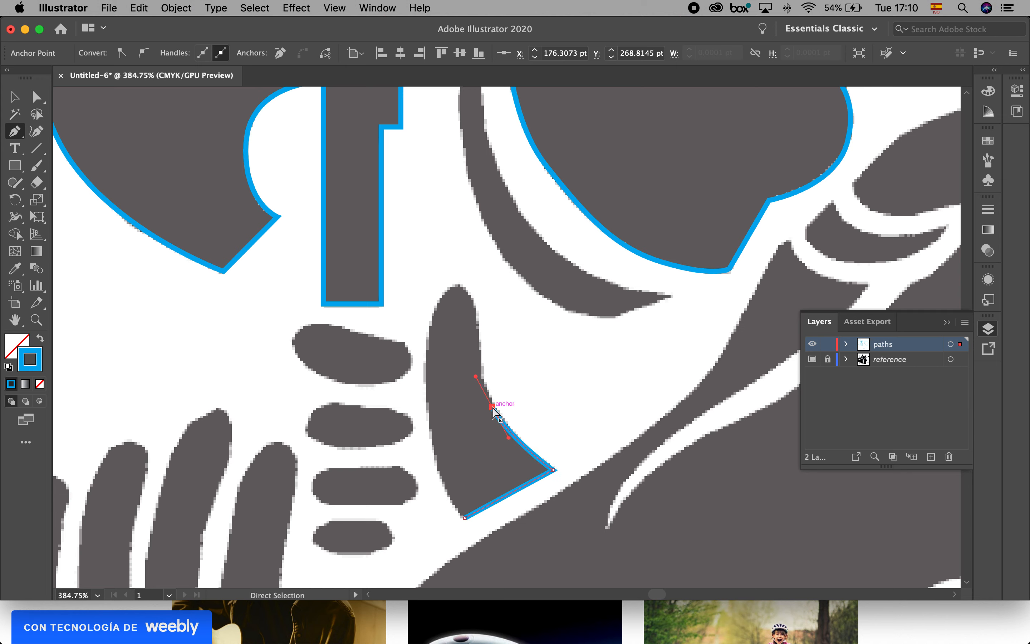
pyautogui.moveTo(493, 407); pyautogui.dragTo(488, 397)
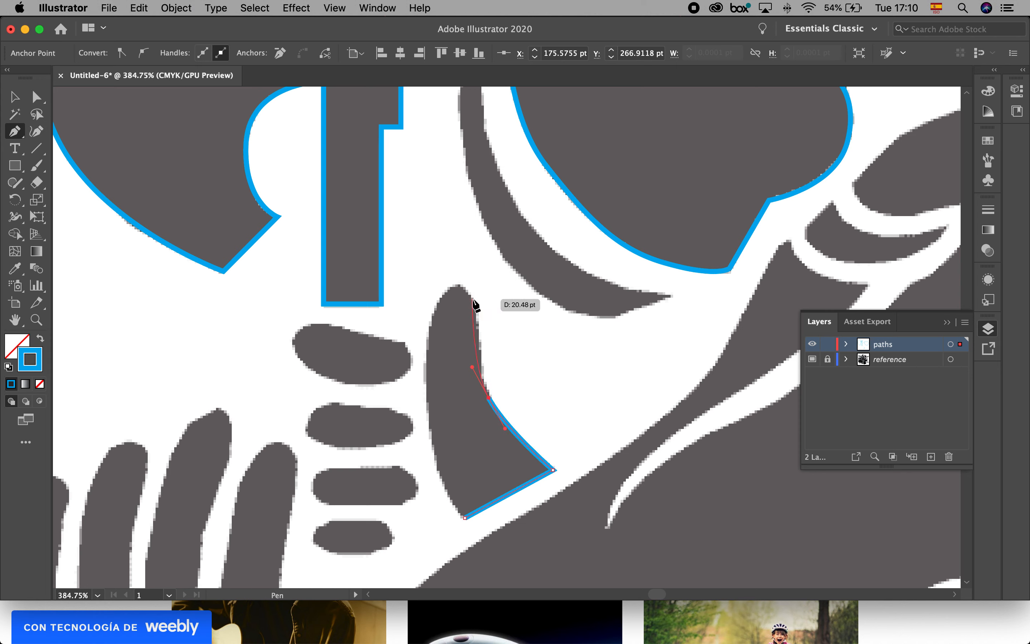
pyautogui.moveTo(472, 297); pyautogui.dragTo(425, 341)
pyautogui.moveTo(430, 433); pyautogui.dragTo(465, 518)
pyautogui.click(466, 518)
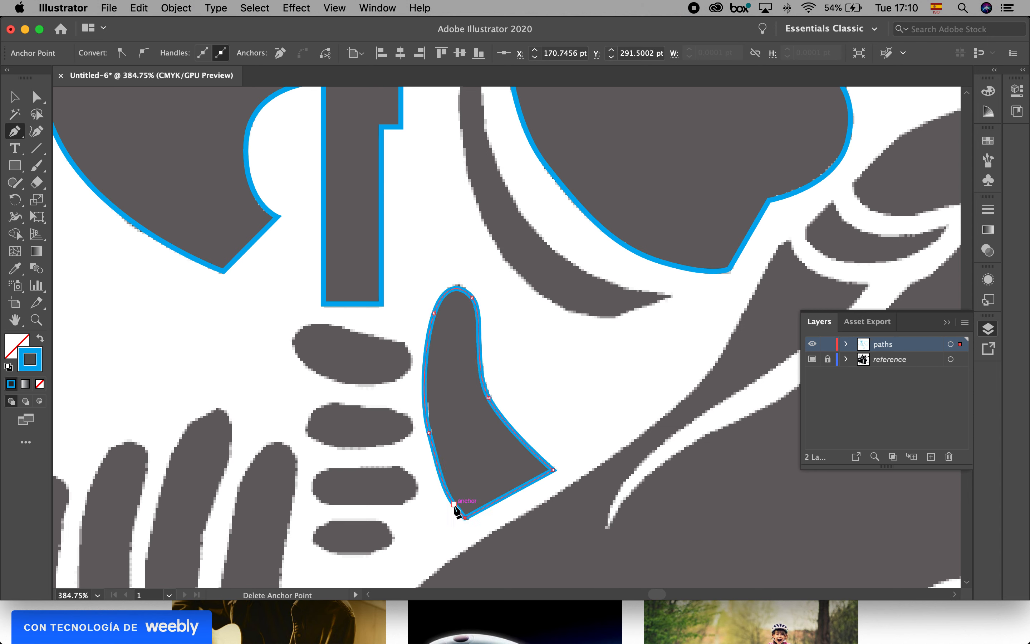
# - Delete the extra anchor near the tusk-like shape's lowest corner and adjust the remaining outer-edge handle to follow the reference
pyautogui.click(11, 137)
pyautogui.click(64, 166)
pyautogui.click(454, 505)
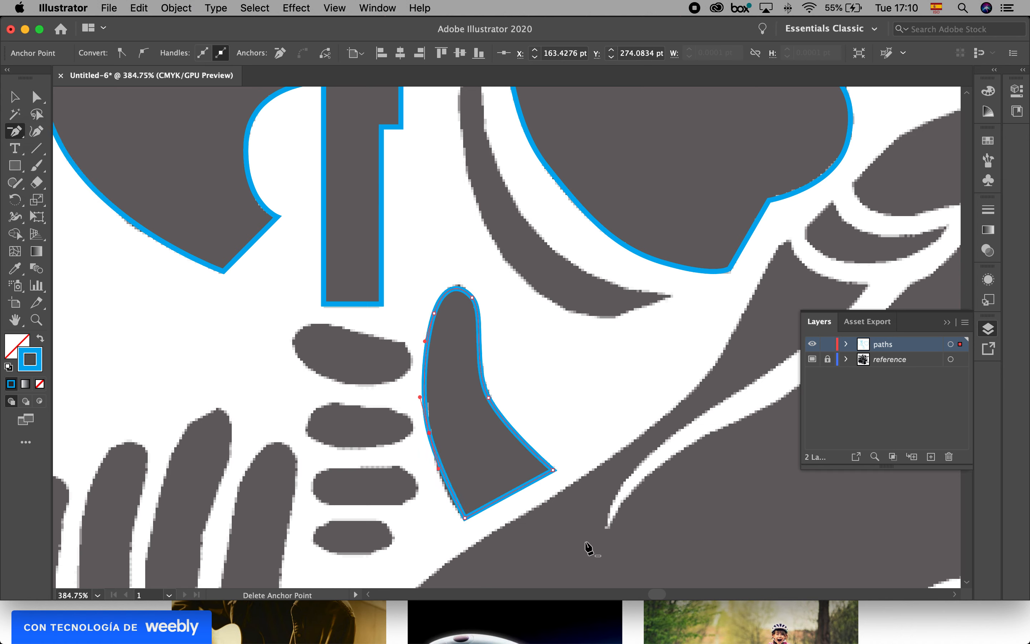
pyautogui.press('a')
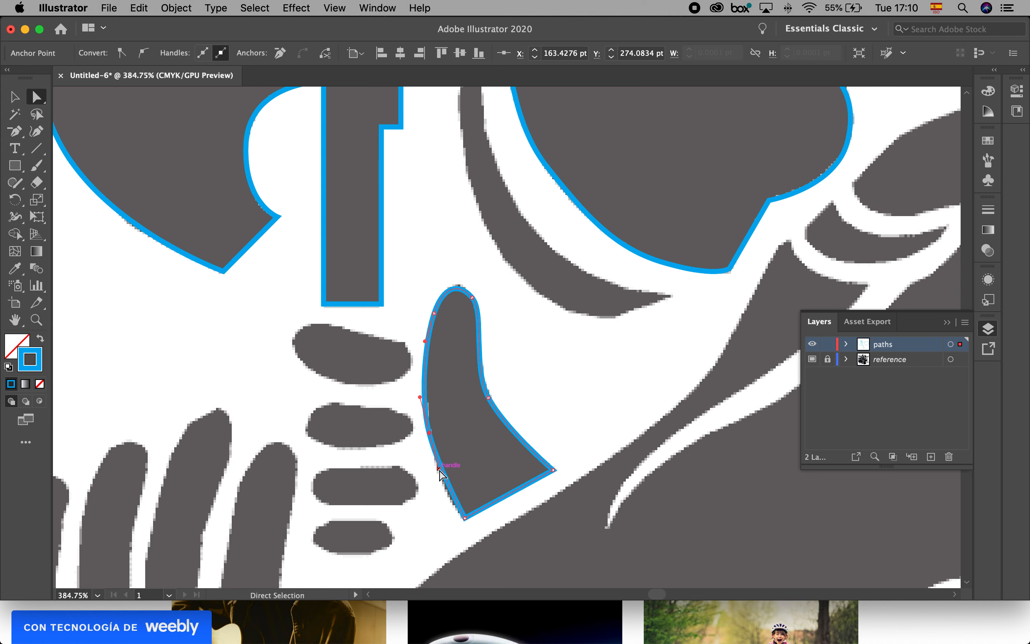
pyautogui.moveTo(438, 470); pyautogui.dragTo(436, 481)
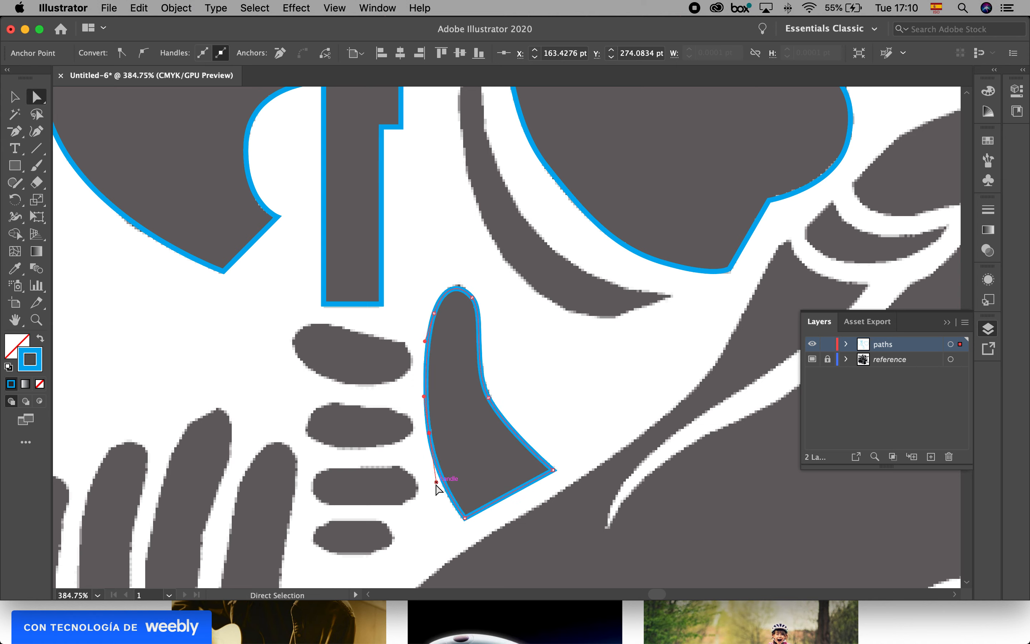
pyautogui.click(581, 427)
# - Draw four circles with the Ellipse tool over the round ornaments around the crown
pyautogui.press('super+0')
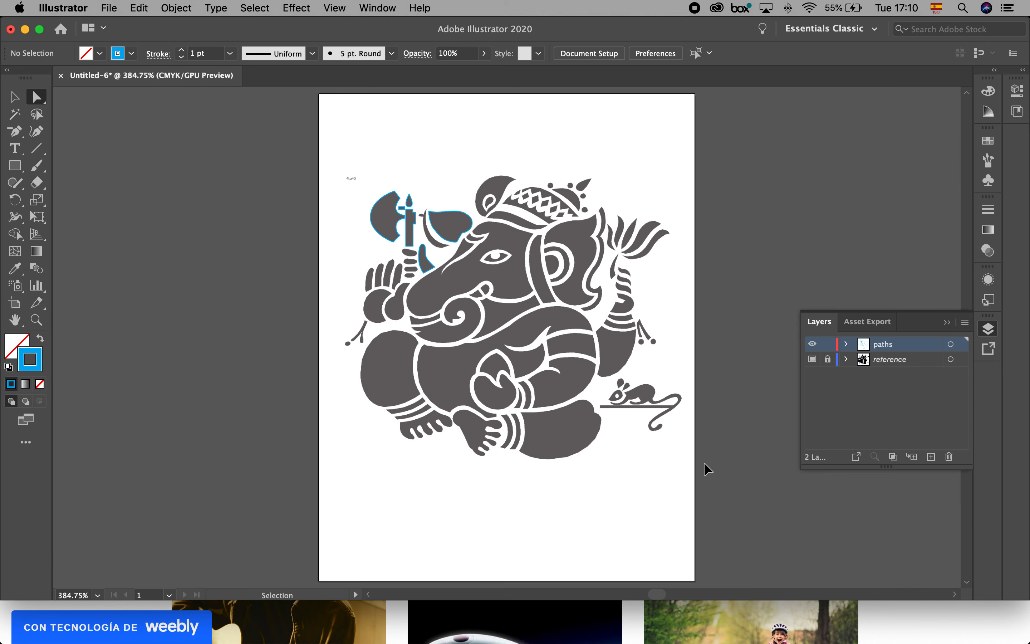
pyautogui.press('super+space')
pyautogui.moveTo(433, 212); pyautogui.dragTo(604, 316)
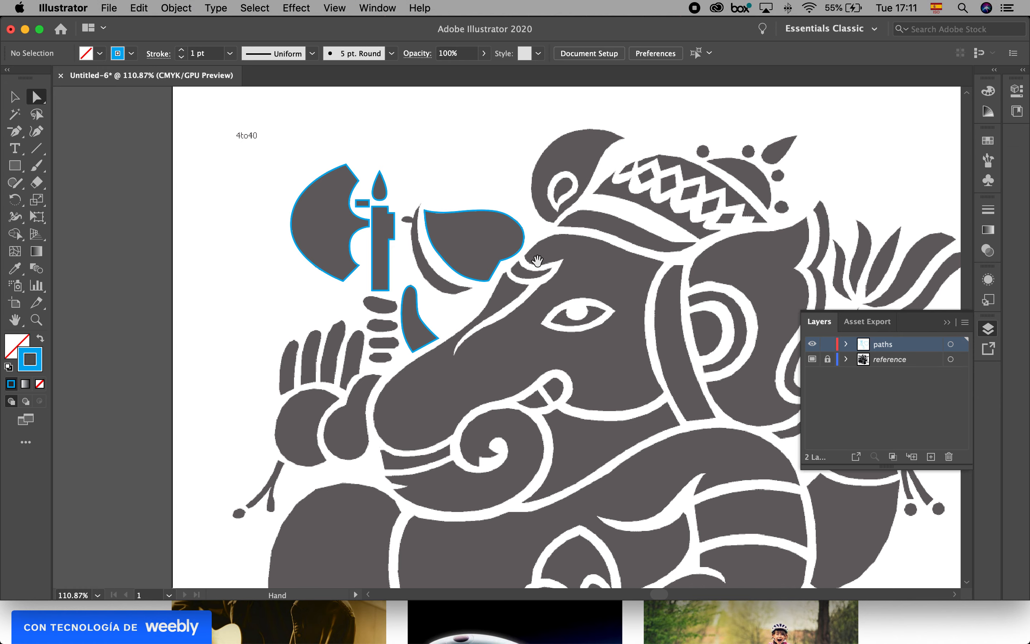
pyautogui.hscroll(7, 530, 272)
pyautogui.scroll(2, 530, 273)
pyautogui.press('super+space')
pyautogui.moveTo(577, 201); pyautogui.dragTo(738, 298)
pyautogui.moveTo(530, 176); pyautogui.dragTo(537, 183)
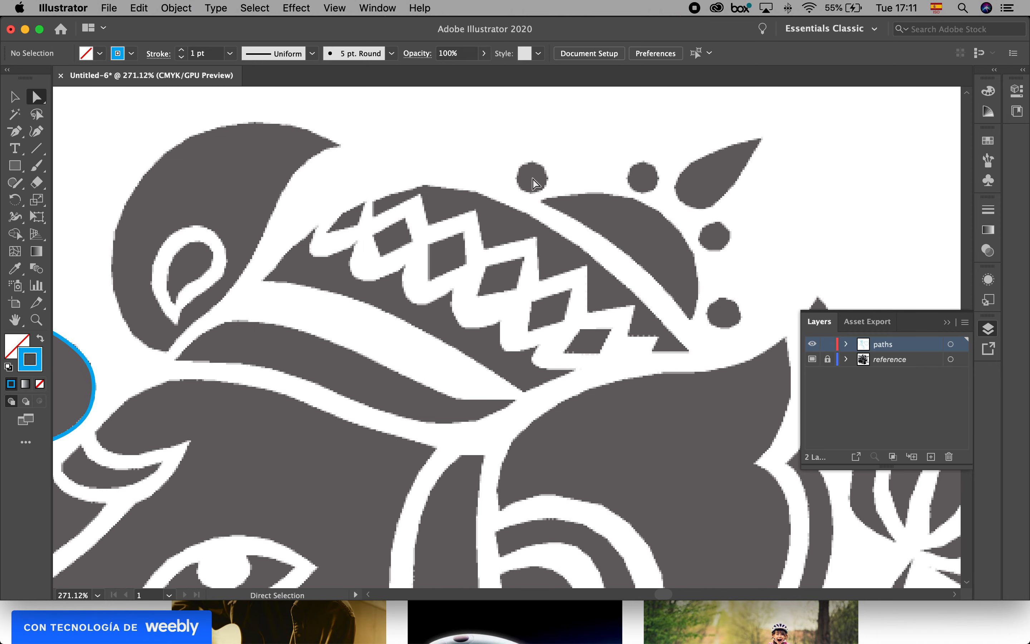
pyautogui.moveTo(15, 165); pyautogui.dragTo(73, 199)
pyautogui.moveTo(517, 165); pyautogui.dragTo(547, 193)
pyautogui.moveTo(636, 170); pyautogui.dragTo(660, 193)
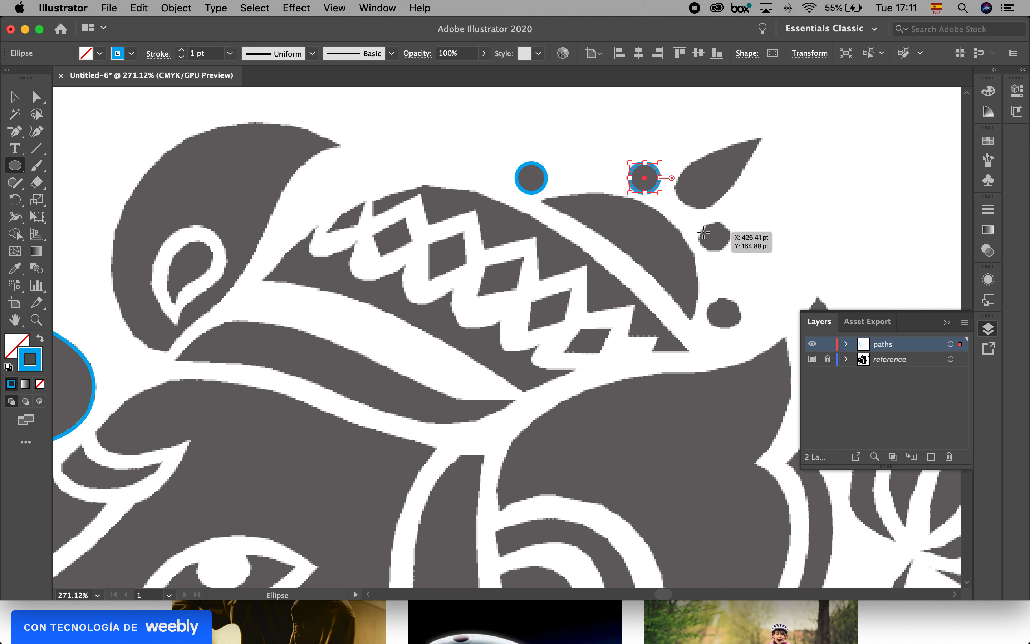
pyautogui.moveTo(706, 234); pyautogui.dragTo(730, 252)
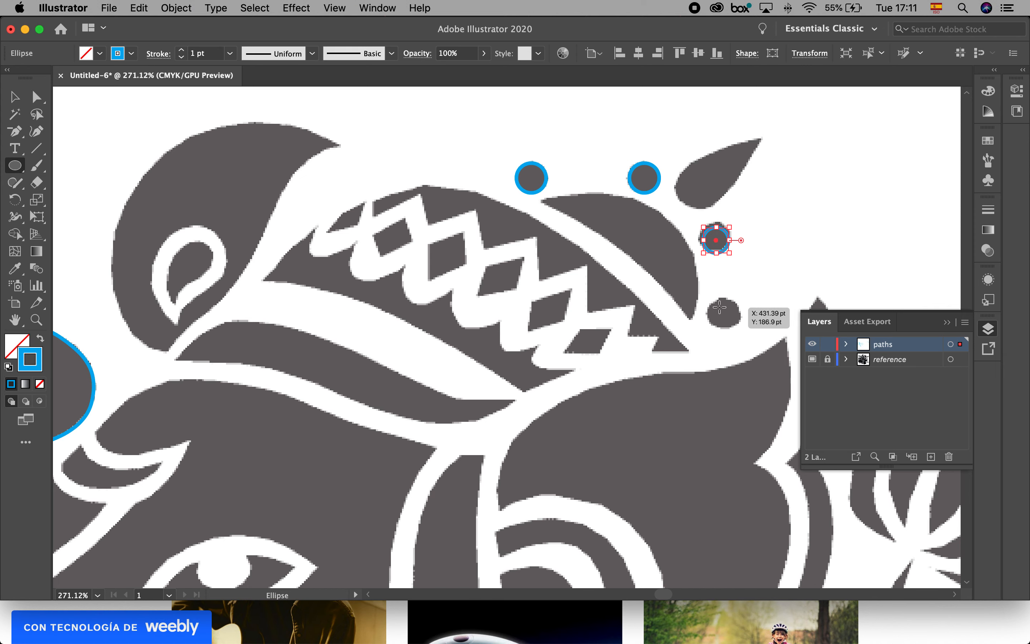
pyautogui.moveTo(715, 302); pyautogui.dragTo(743, 329)
# - Move the two lower ornament circles into alignment with the reference dots
pyautogui.click(15, 100)
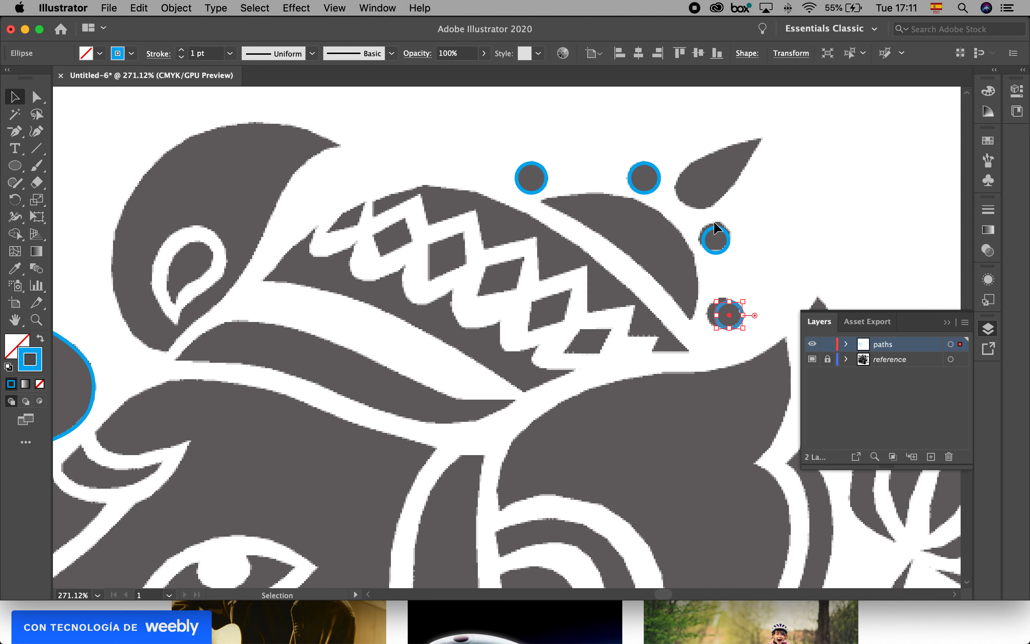
pyautogui.moveTo(714, 223); pyautogui.dragTo(715, 220)
pyautogui.moveTo(730, 300); pyautogui.dragTo(724, 301)
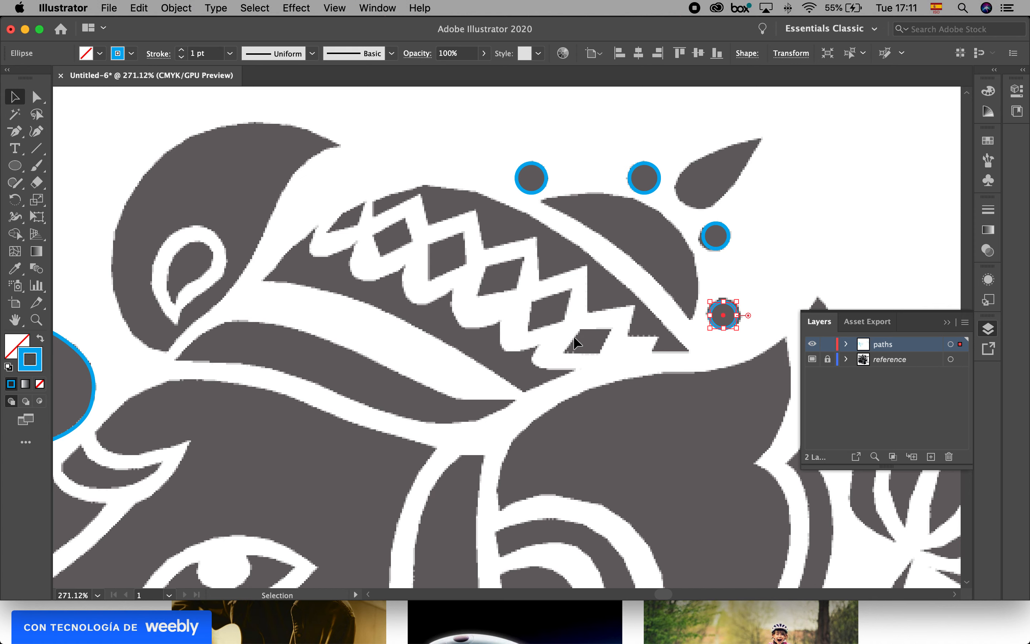
# - Start tracing the crown's upper zigzag panel with the Pen tool from its left end through the first two notches
pyautogui.moveTo(15, 132); pyautogui.dragTo(70, 132)
pyautogui.moveTo(372, 216); pyautogui.dragTo(372, 201)
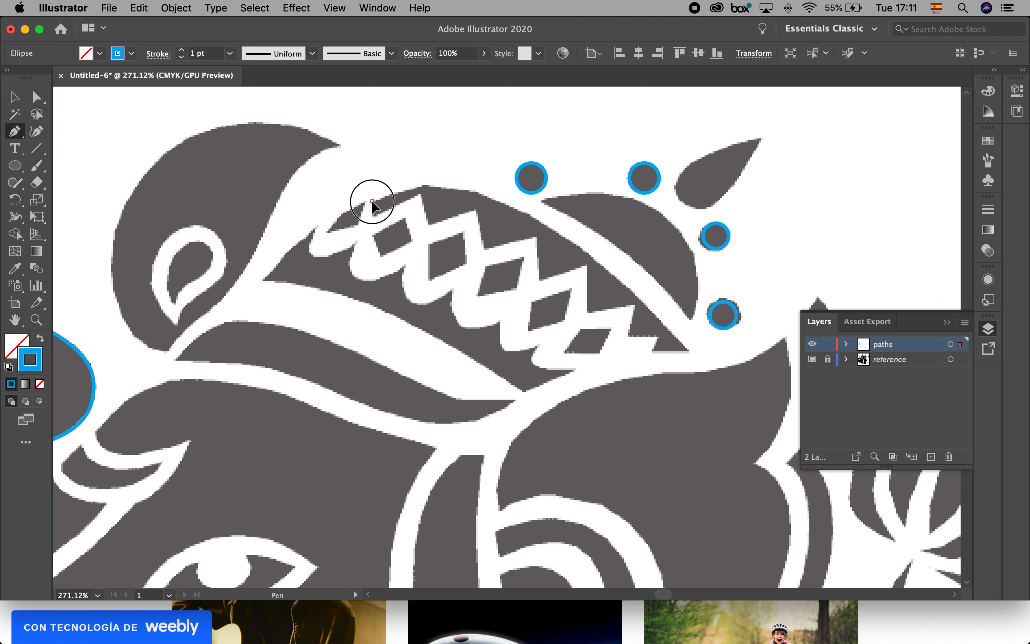
pyautogui.click(420, 192)
pyautogui.click(428, 223)
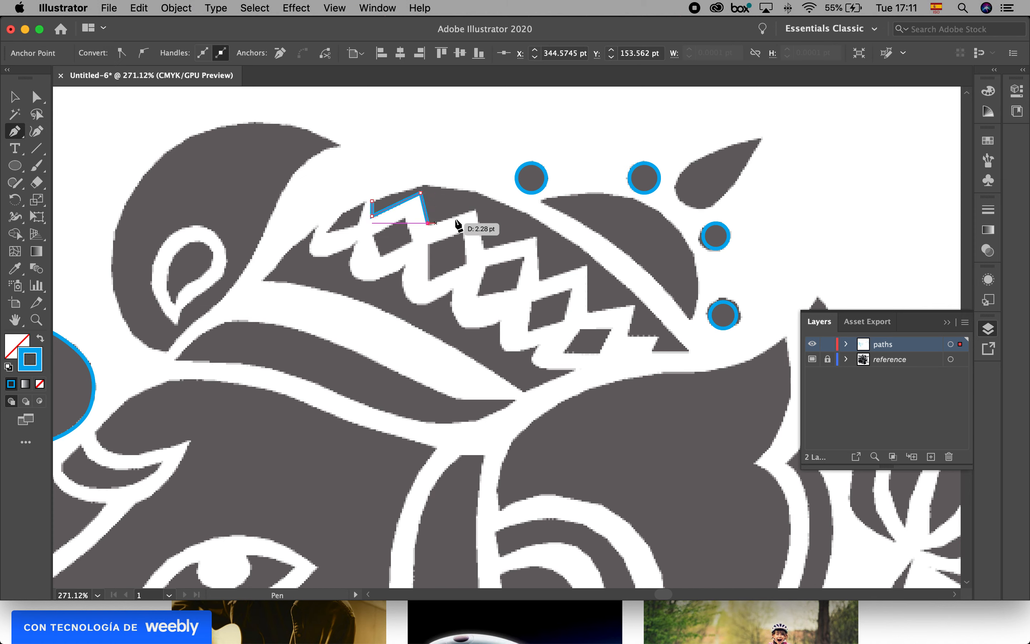
pyautogui.click(474, 208)
pyautogui.click(486, 248)
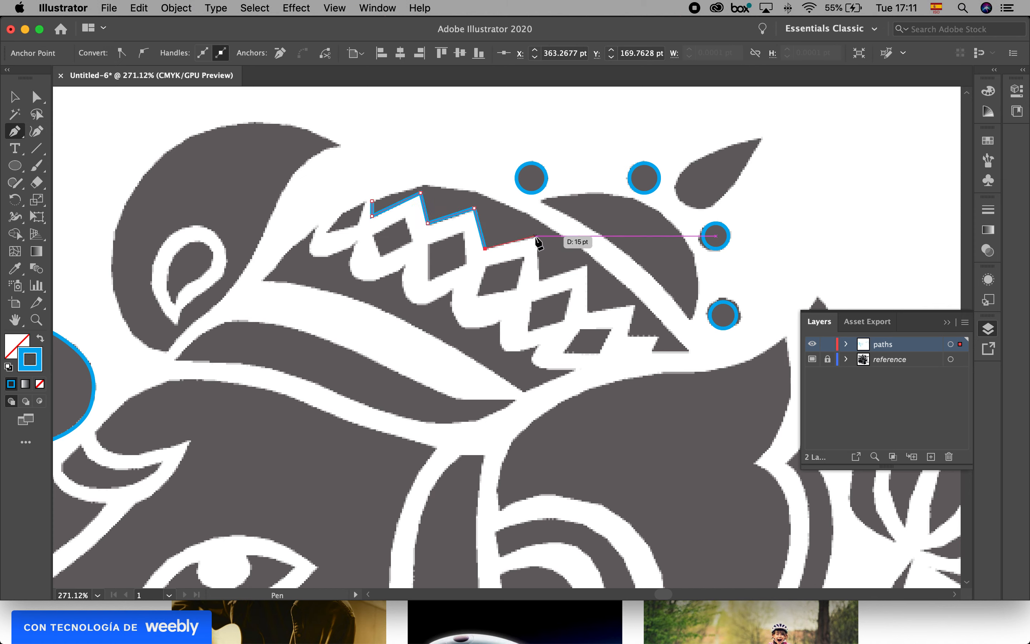
# - Continue the panel's zigzag edge through the next two notches, undoing and re-placing the point at the fourth peak
pyautogui.click(535, 235)
pyautogui.click(539, 280)
pyautogui.click(584, 267)
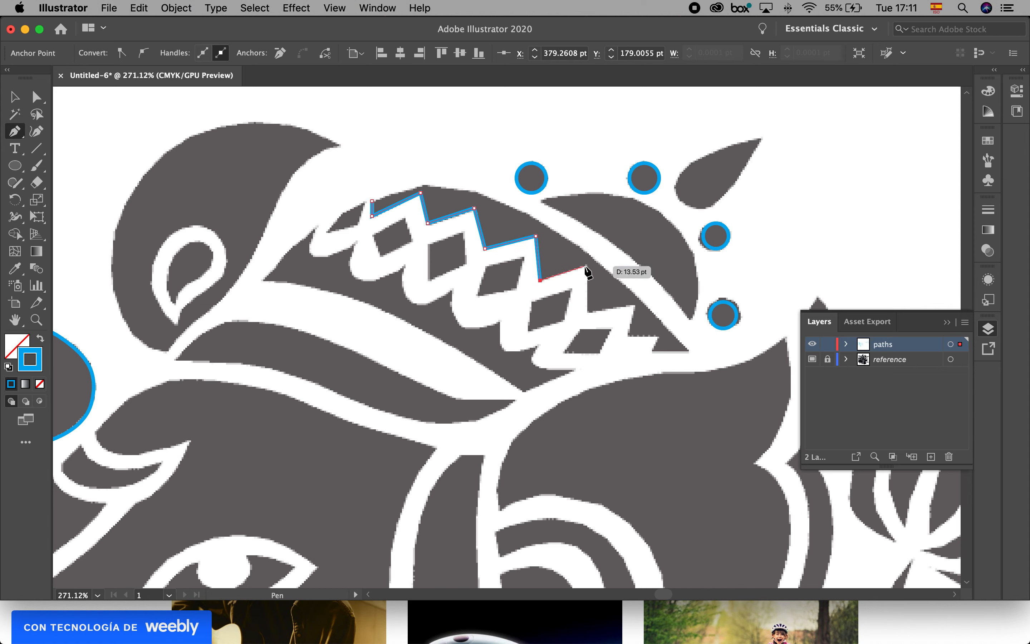
pyautogui.press('super+z')
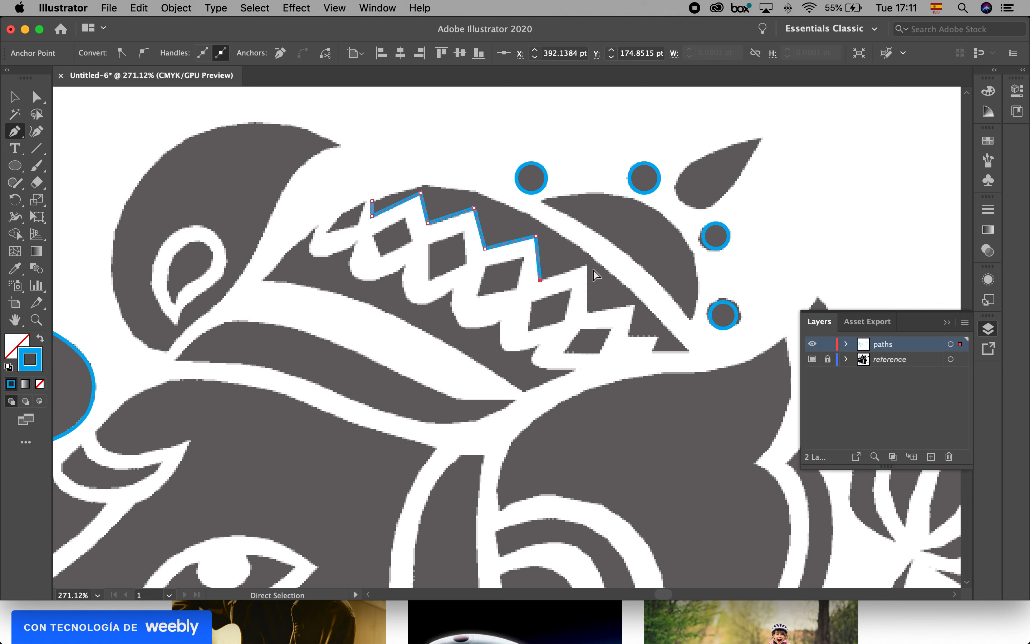
pyautogui.click(588, 265)
pyautogui.click(588, 314)
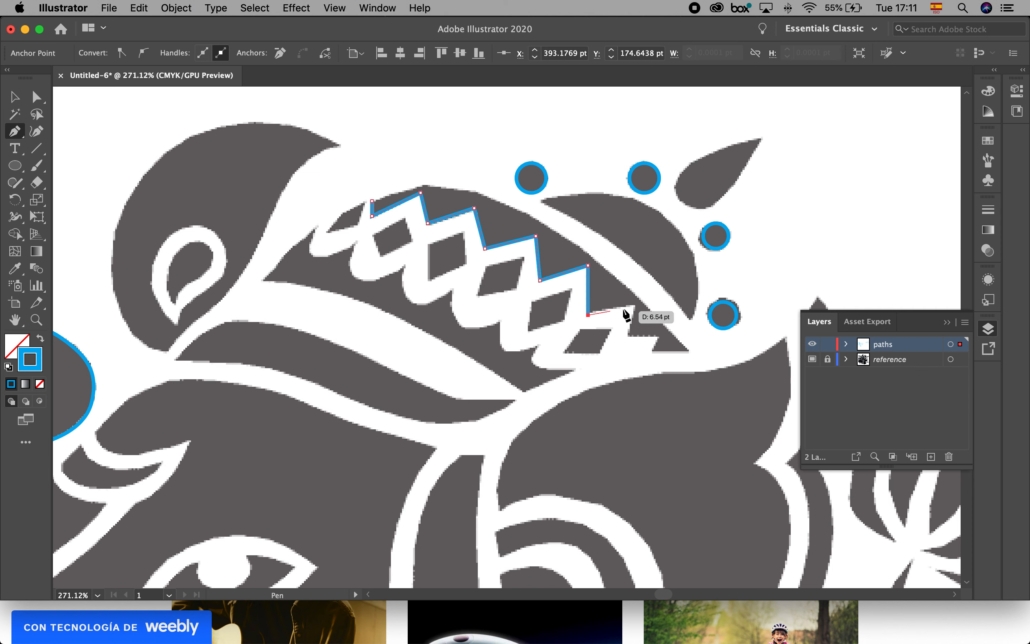
# - Extend the zigzag edge over the last small teeth to the panel's pointed lower-right corner
pyautogui.click(633, 304)
pyautogui.click(629, 335)
pyautogui.click(659, 338)
pyautogui.click(653, 349)
pyautogui.click(687, 350)
# - Trace the zigzag panel's curved upper edge back to its left end and close the path
pyautogui.moveTo(577, 246); pyautogui.dragTo(522, 214)
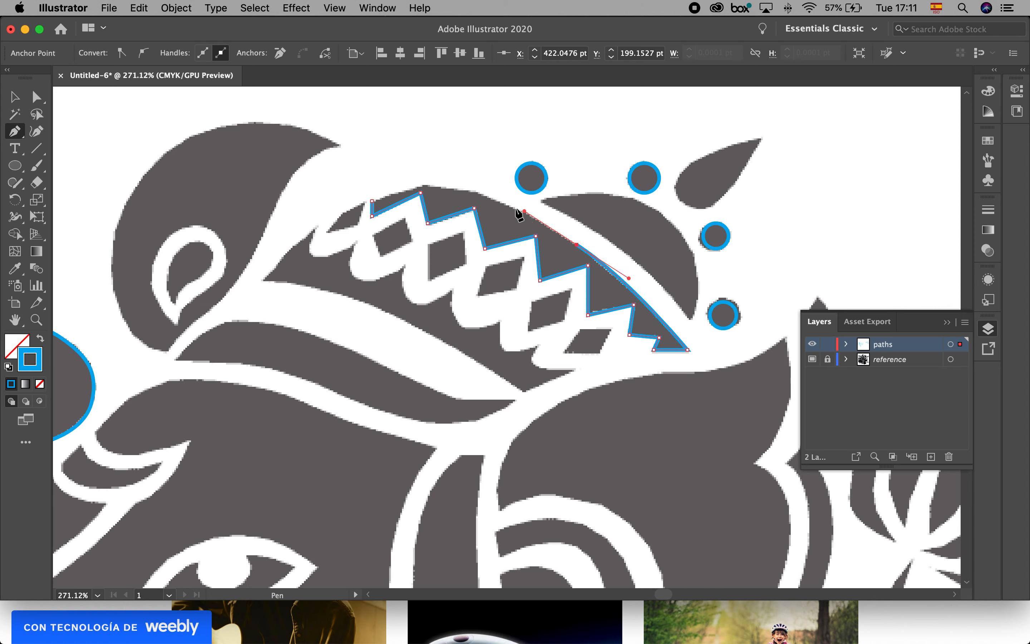
pyautogui.moveTo(464, 188); pyautogui.dragTo(440, 185)
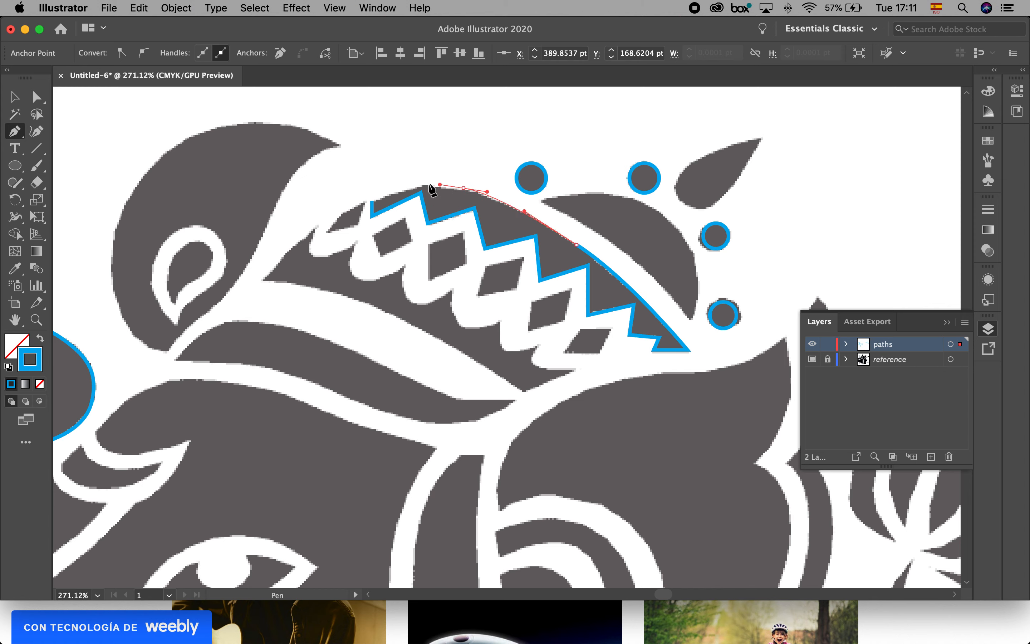
pyautogui.click(394, 192)
pyautogui.click(373, 201)
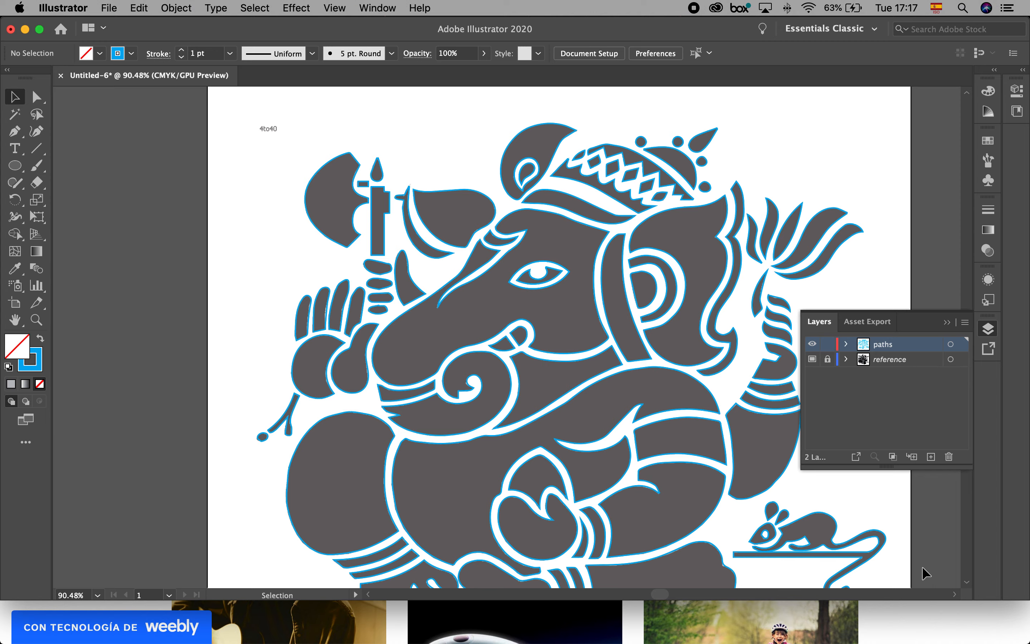
# - Toggle the reference layer's visibility to compare it with the complete elephant outlines, leaving the layer hidden
pyautogui.press('super+space')
pyautogui.moveTo(348, 265)
pyautogui.mouseDown()
pyautogui.moveTo(423, 299)
pyautogui.moveTo(351, 281)
pyautogui.mouseUp()
pyautogui.moveTo(600, 378); pyautogui.dragTo(557, 357)
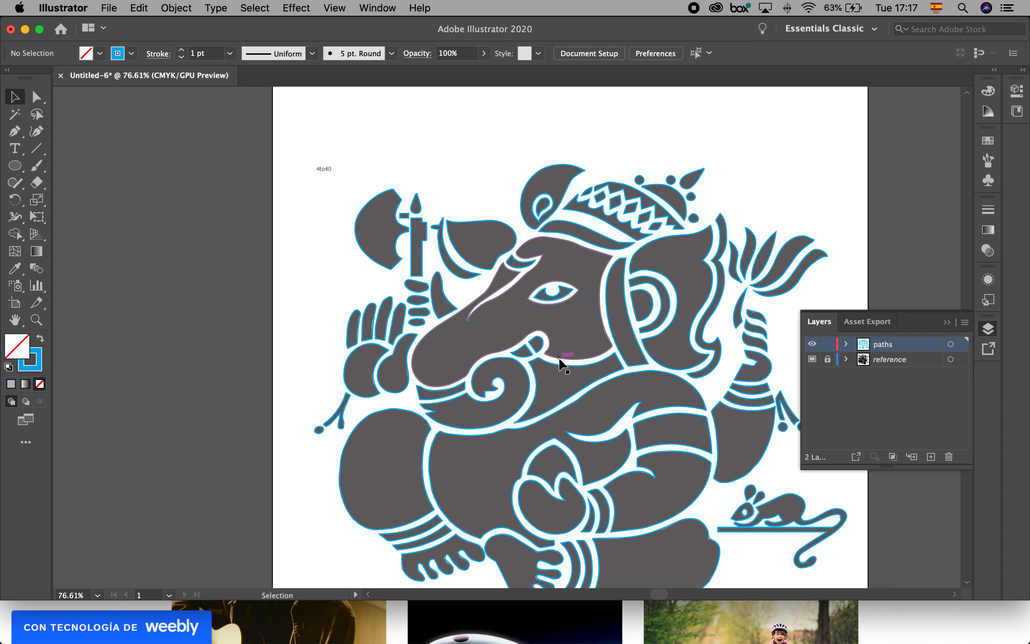
pyautogui.click(812, 359)
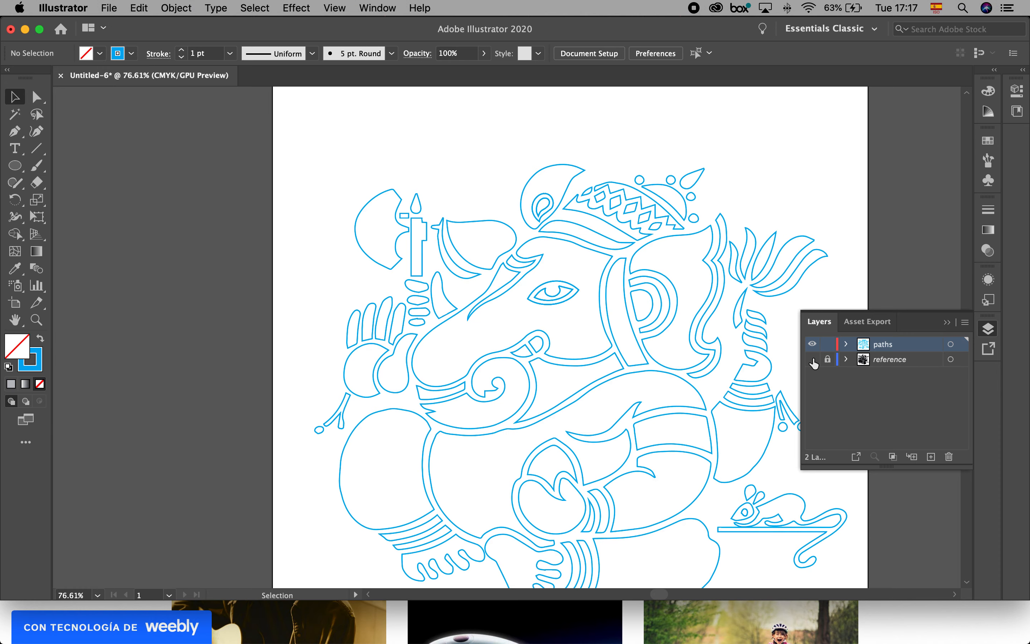
pyautogui.moveTo(682, 486); pyautogui.dragTo(627, 448)
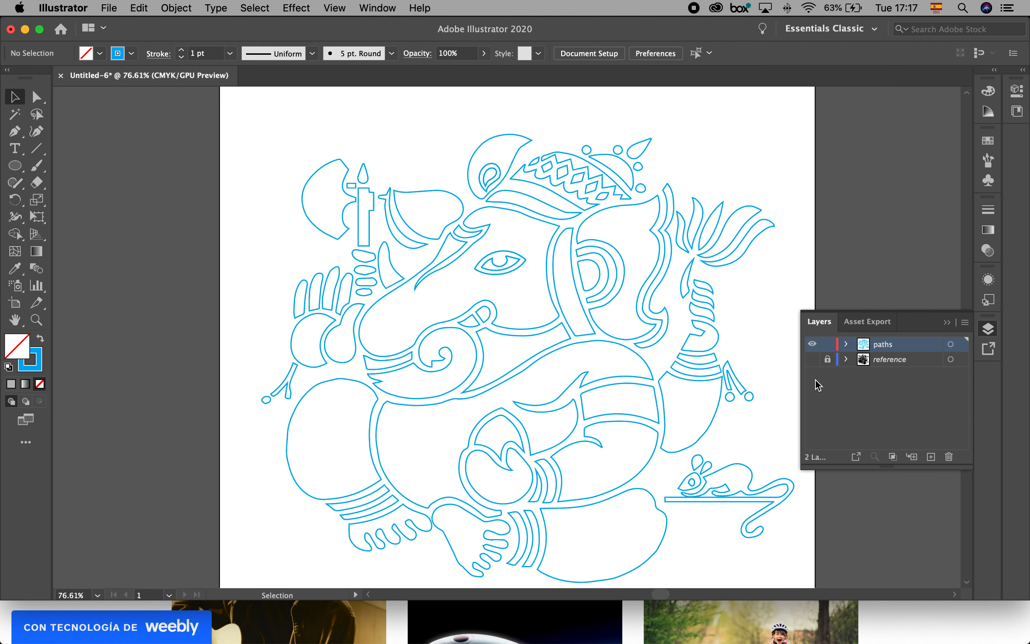
pyautogui.click(812, 359)
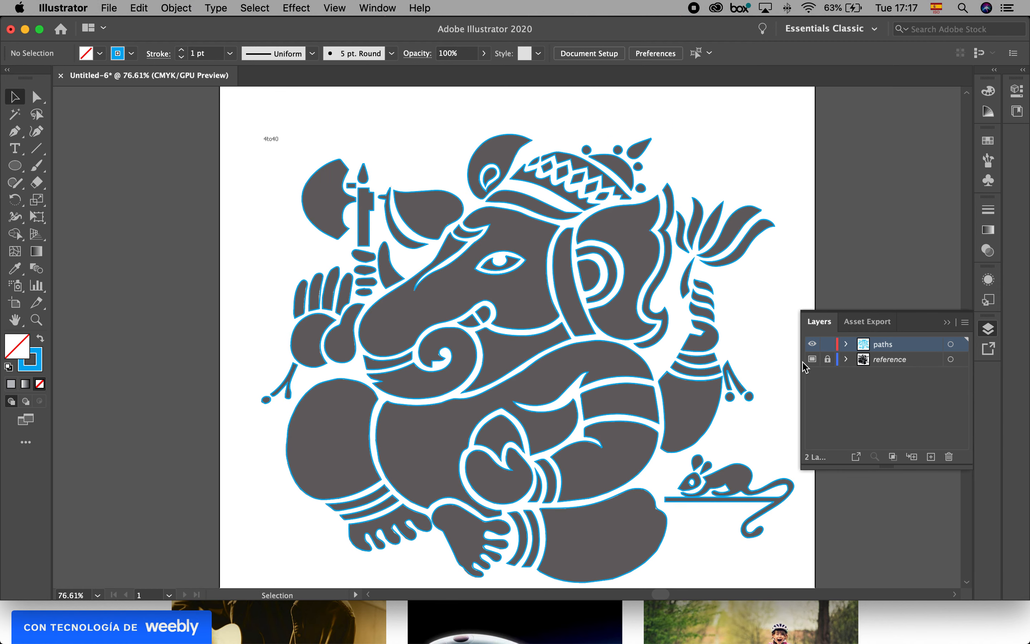
pyautogui.click(811, 359)
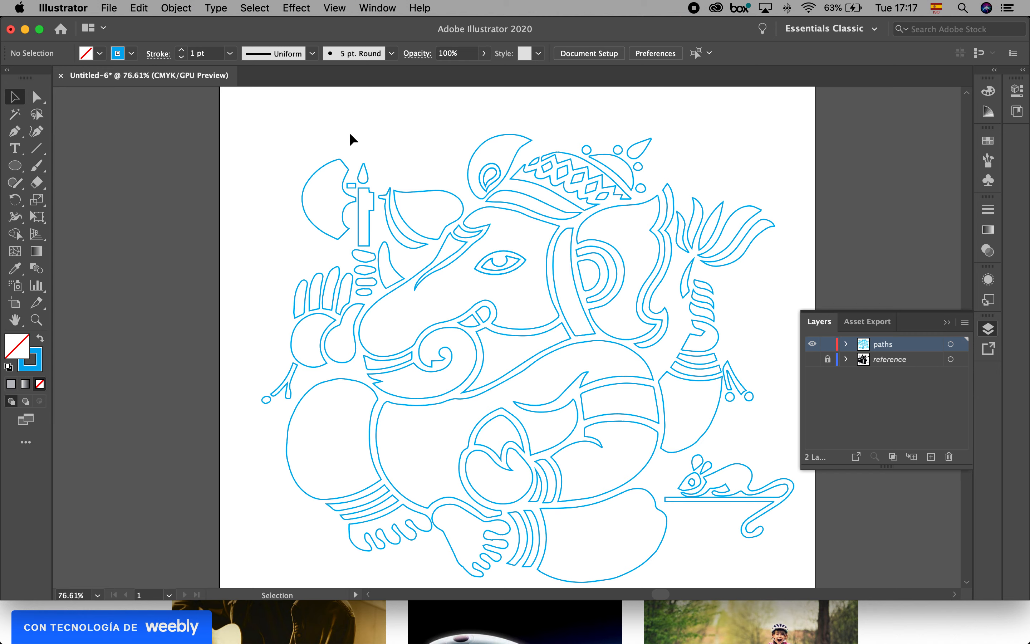
# - Select the traced elephant group and set its fill to black
pyautogui.click(332, 161)
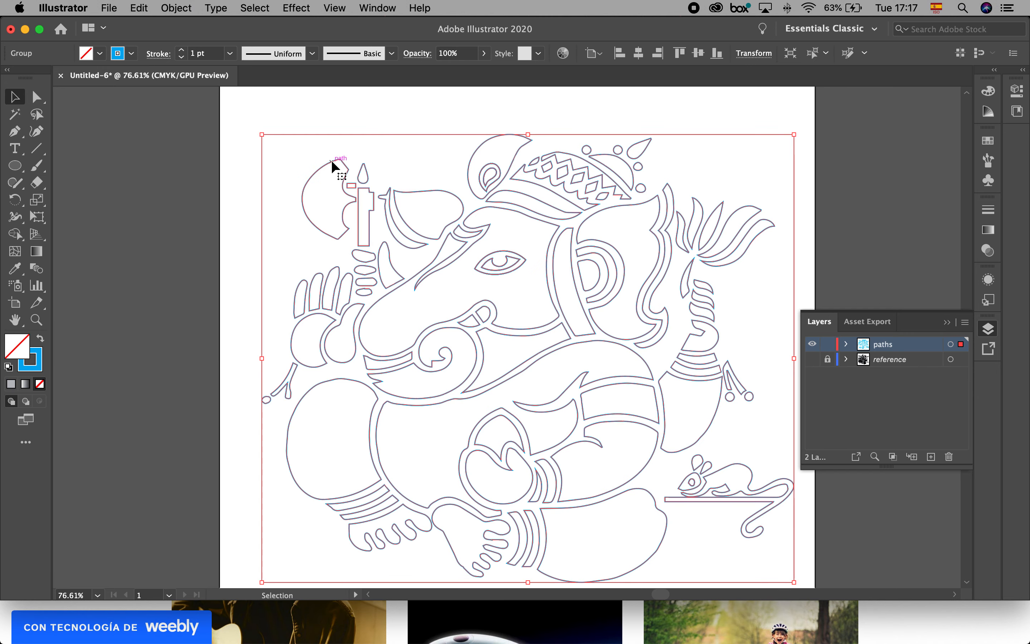
pyautogui.click(100, 54)
pyautogui.click(39, 78)
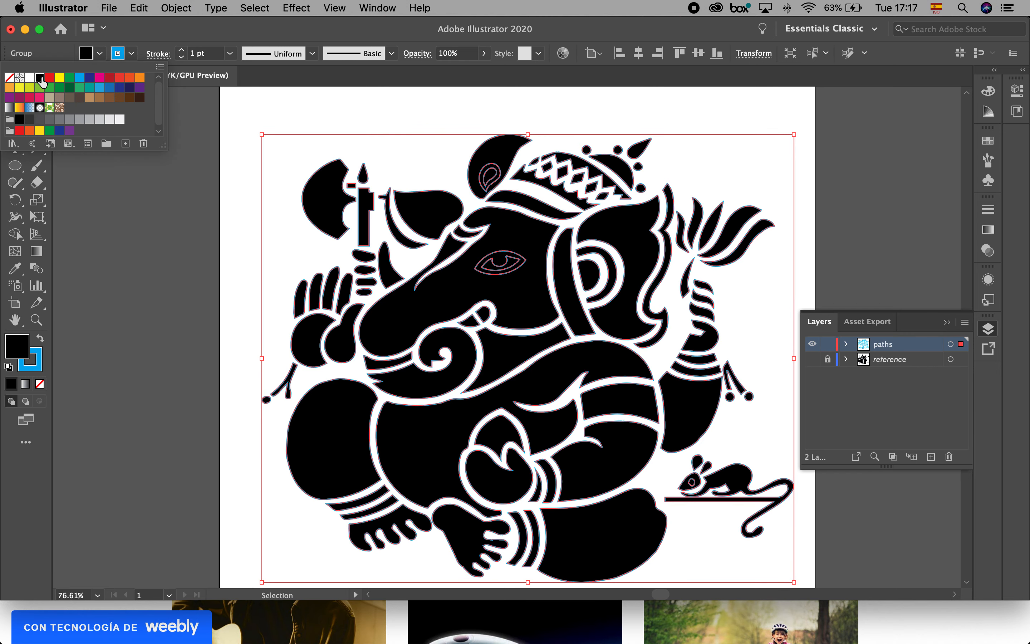
# - Ungroup the black-filled elephant artwork so the eye and other shapes can be selected individually
pyautogui.click(170, 300)
pyautogui.click(406, 288)
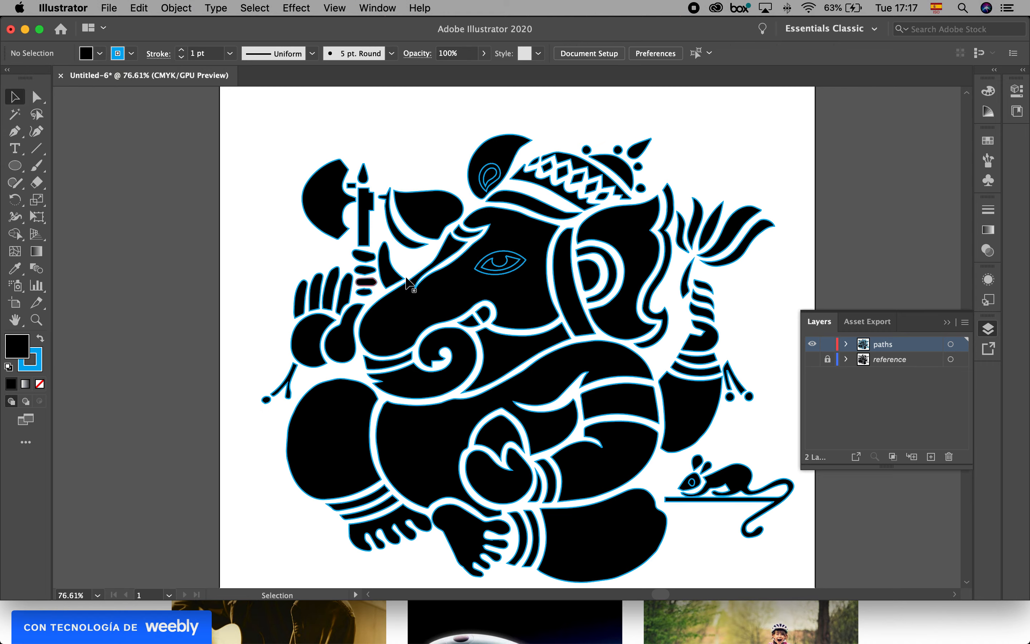
pyautogui.click(501, 257)
pyautogui.click(524, 267)
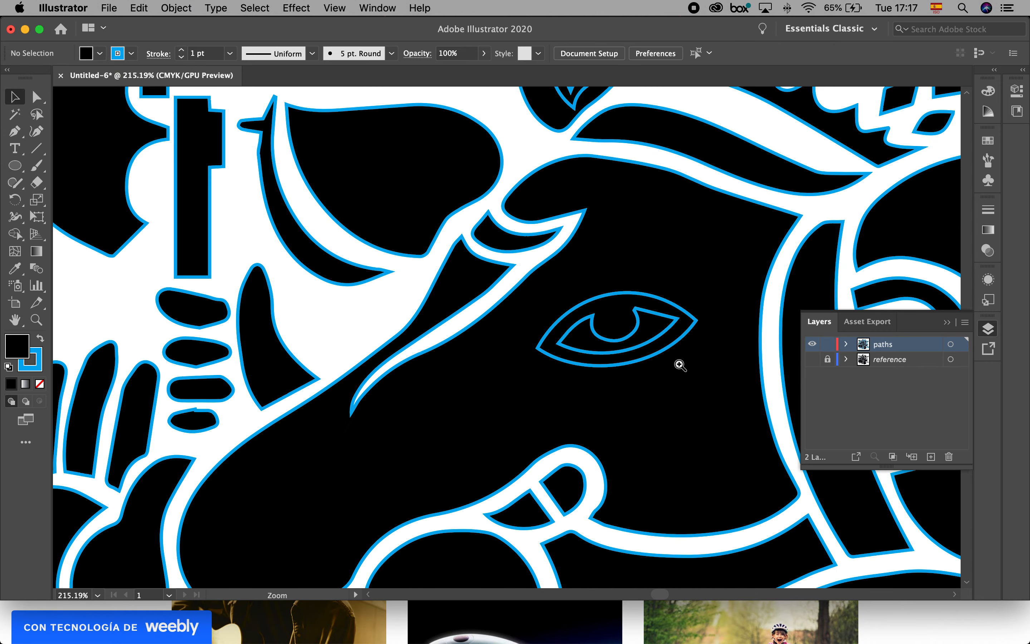
pyautogui.click(637, 311)
pyautogui.press('super+shift+g')
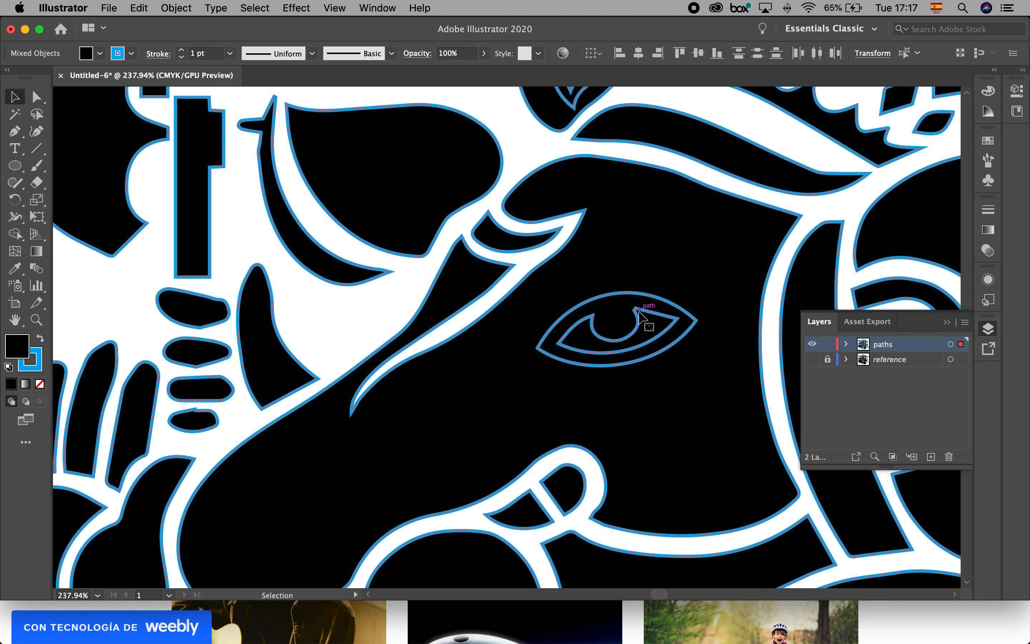
# - Fill the elephant's eye compound path with white
pyautogui.click(123, 312)
pyautogui.click(600, 336)
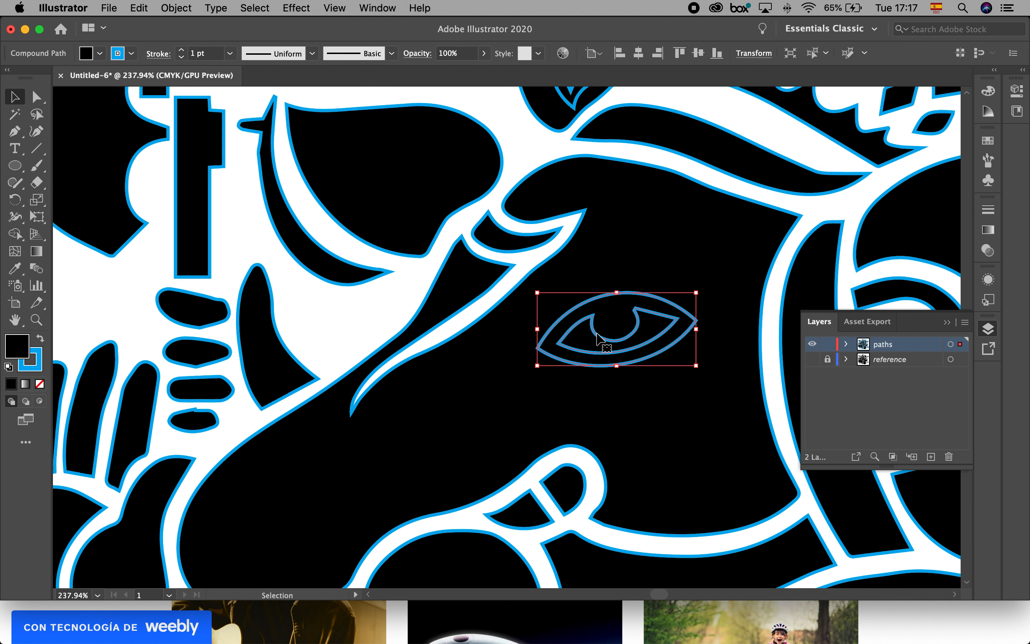
pyautogui.click(87, 54)
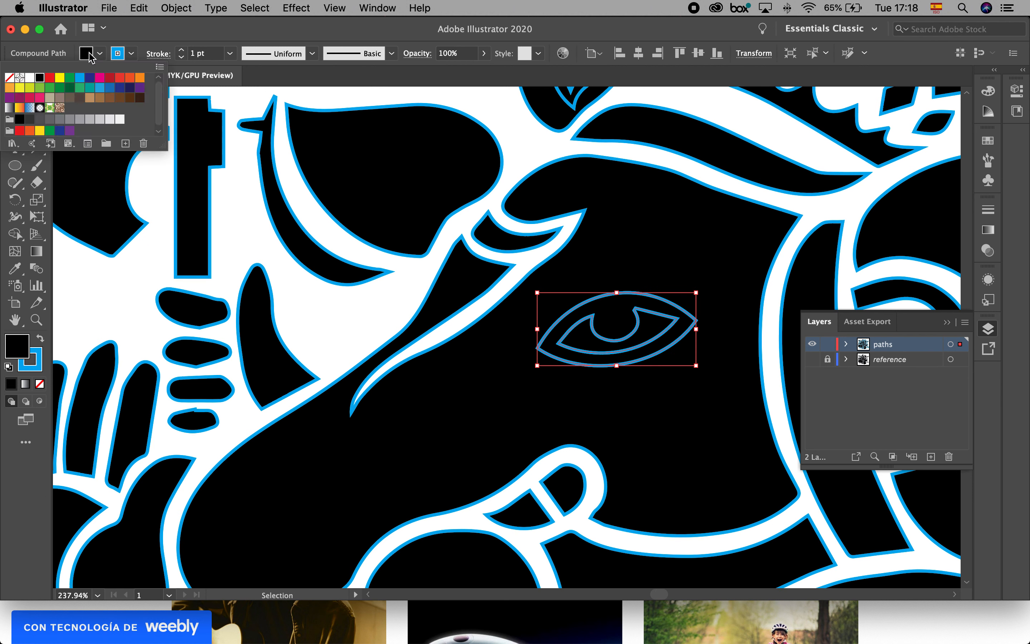
pyautogui.click(31, 85)
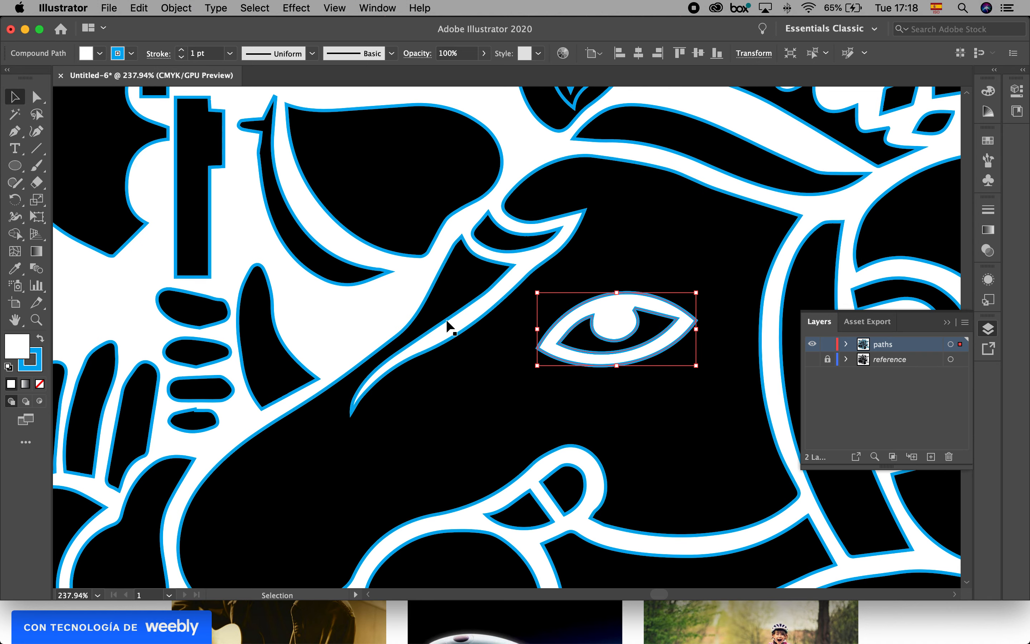
# - Select the elephant and mouse shapes together and set their stroke to None
pyautogui.click(434, 296)
pyautogui.press('super+0')
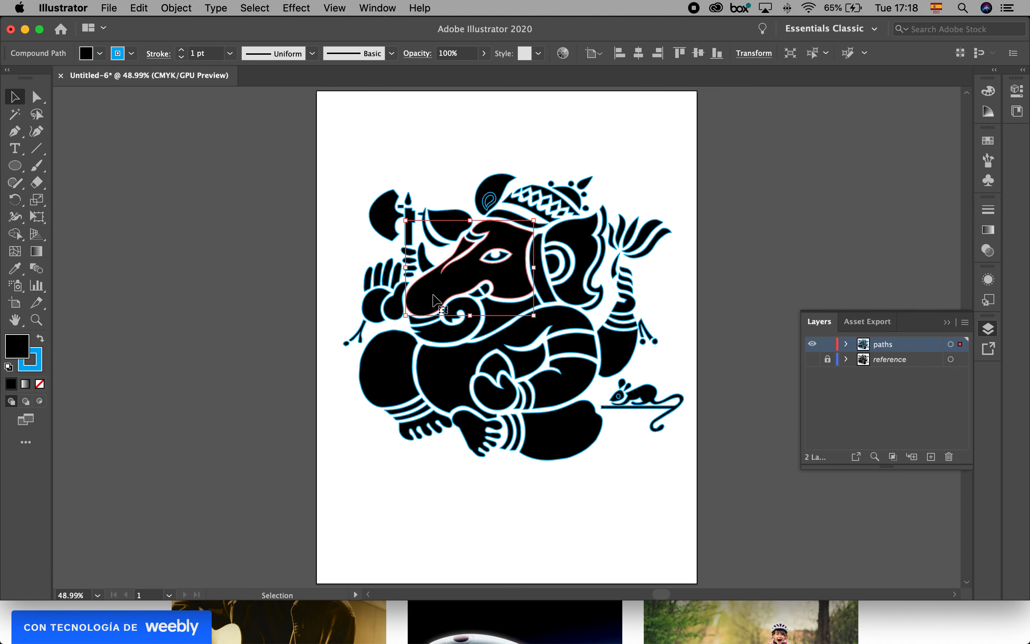
pyautogui.moveTo(352, 141); pyautogui.dragTo(752, 497)
pyautogui.click(133, 54)
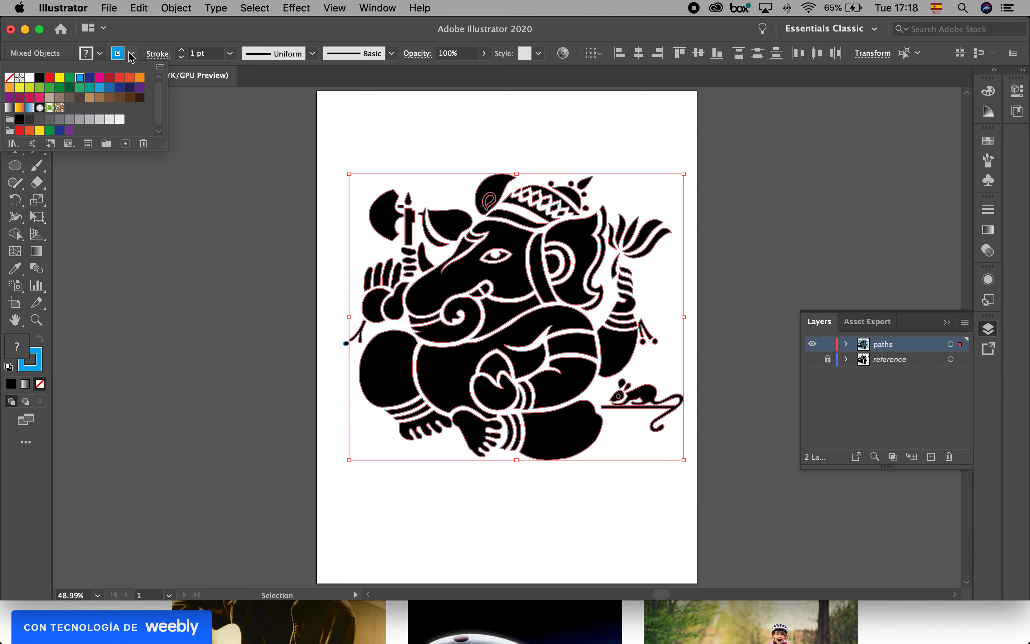
pyautogui.click(9, 78)
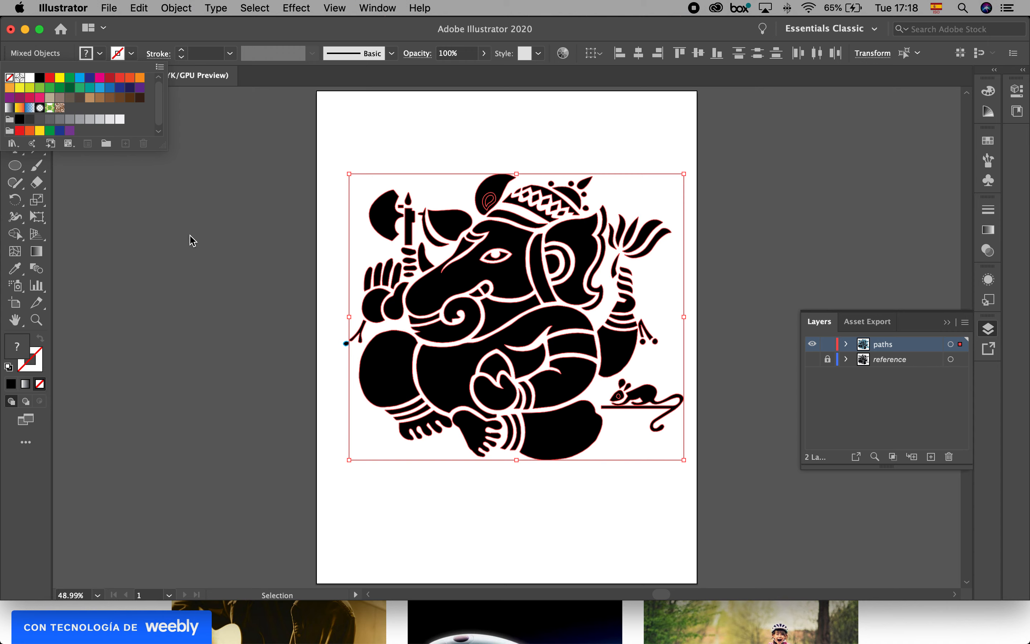
pyautogui.click(230, 301)
pyautogui.click(237, 295)
# - Fill the teardrop ornament inside the rounded shape beside the crown with white
pyautogui.moveTo(398, 272); pyautogui.dragTo(476, 328)
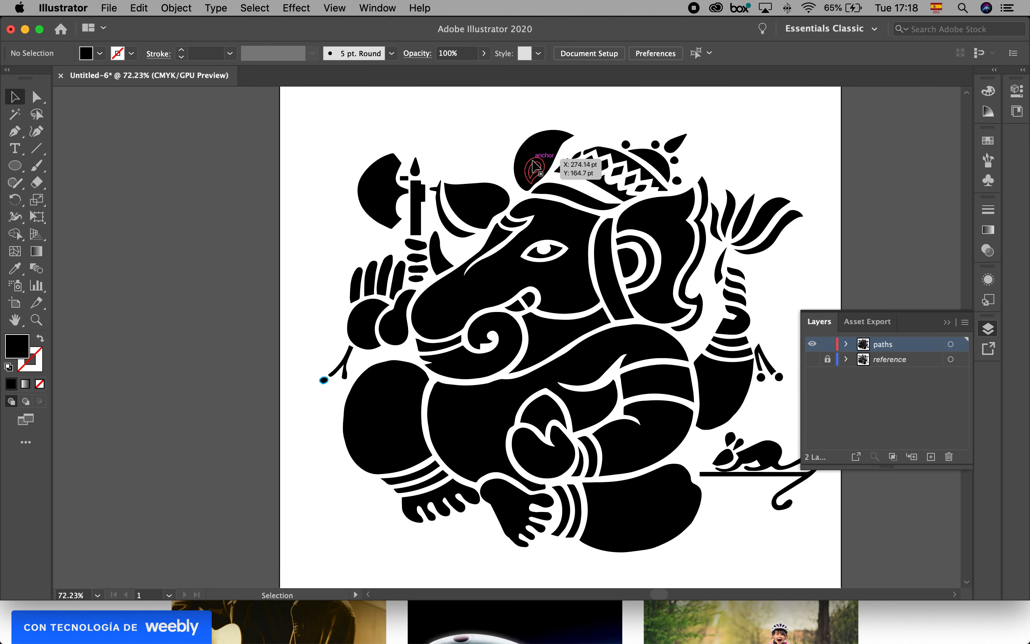
pyautogui.click(534, 166)
pyautogui.scroll(5, 530, 161)
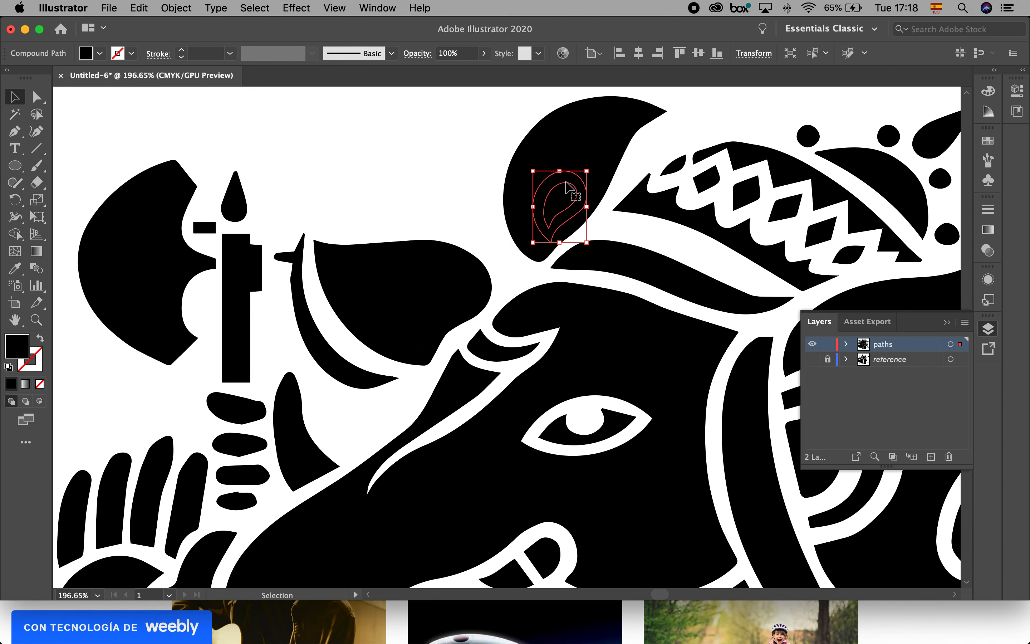
pyautogui.press('super')
pyautogui.click(749, 110)
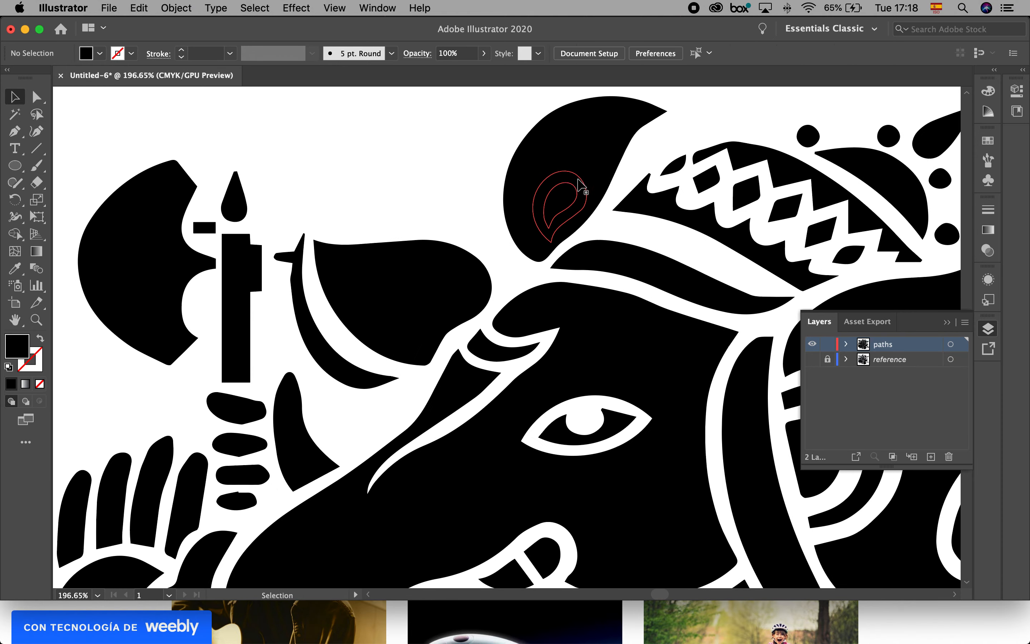
pyautogui.click(580, 175)
pyautogui.click(99, 53)
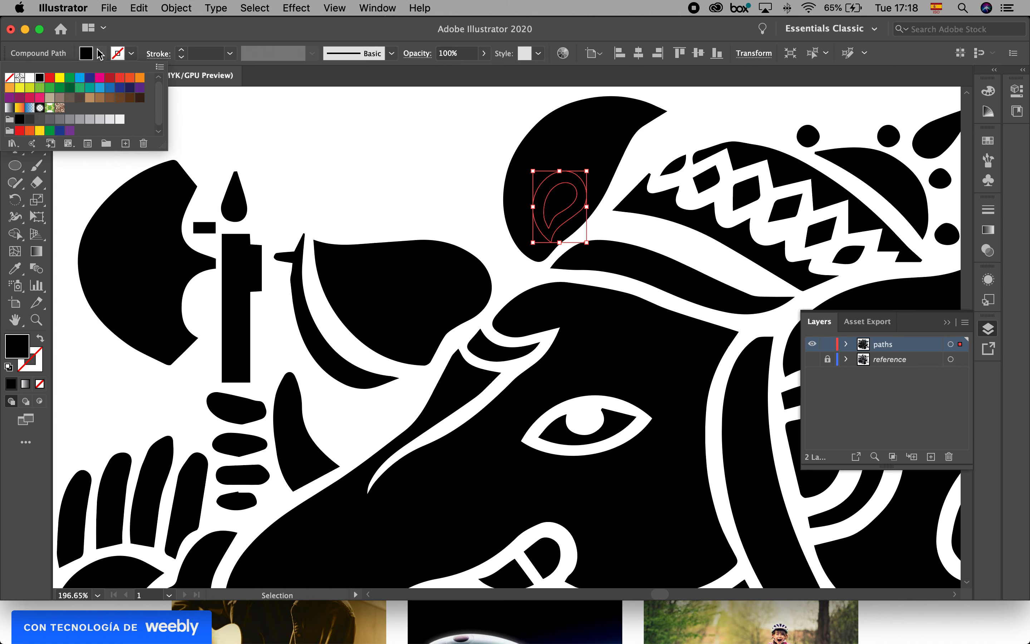
pyautogui.click(31, 77)
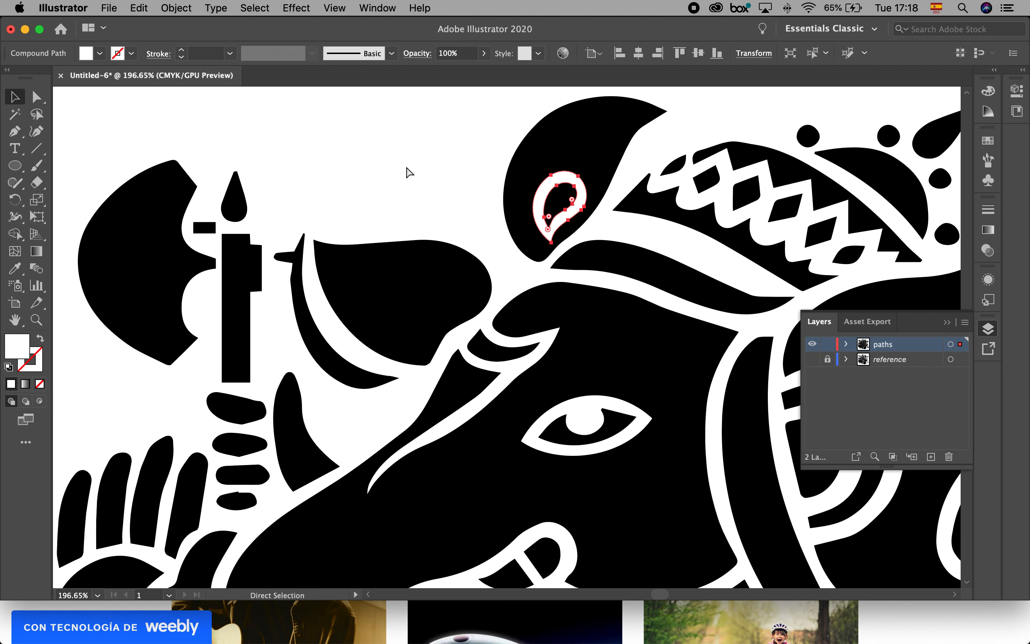
pyautogui.press('super+0')
pyautogui.click(626, 151)
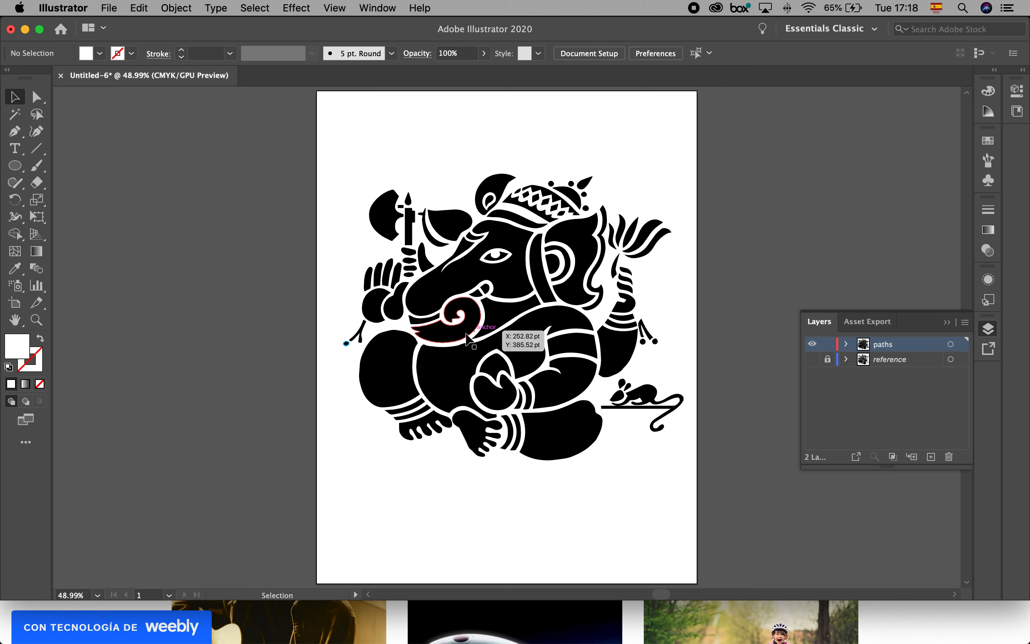
# - Try moving the large rounded knee shape away from the body, and undo the move
pyautogui.scroll(4, 481, 443)
pyautogui.click(388, 347)
pyautogui.moveTo(388, 346); pyautogui.dragTo(253, 373)
pyautogui.press('super+z')
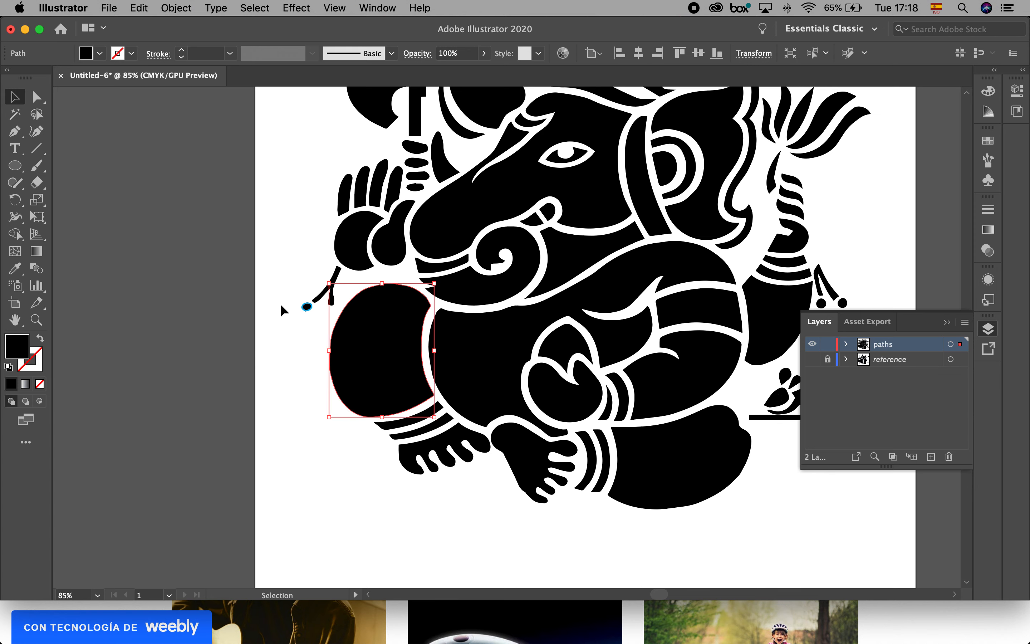
# - Remove the blue stroke from the small bead at the end of the cord below the raised hand
pyautogui.click(306, 307)
pyautogui.click(130, 54)
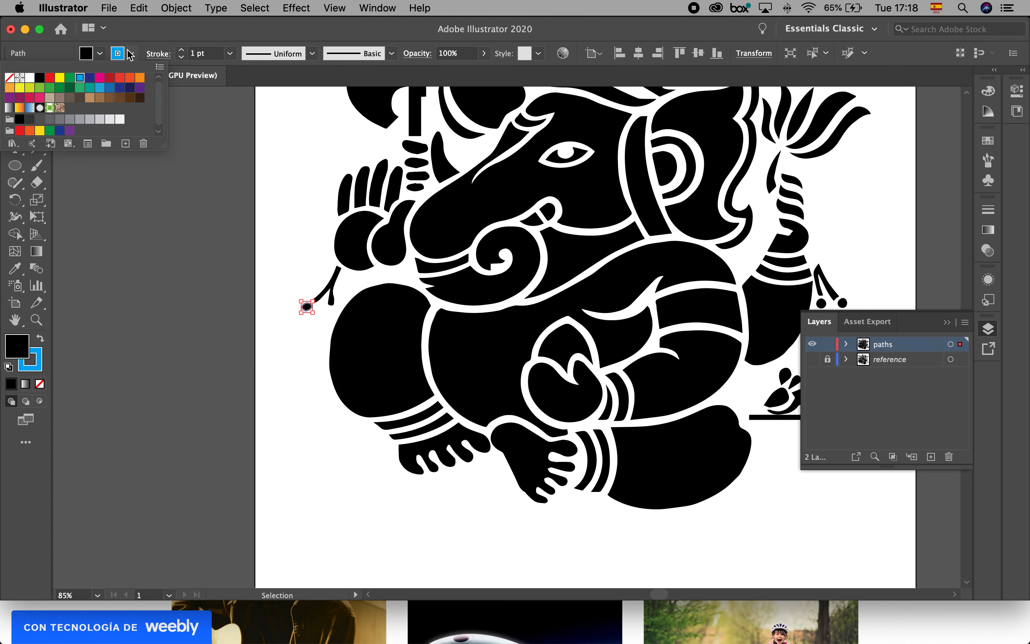
pyautogui.click(9, 77)
pyautogui.click(327, 389)
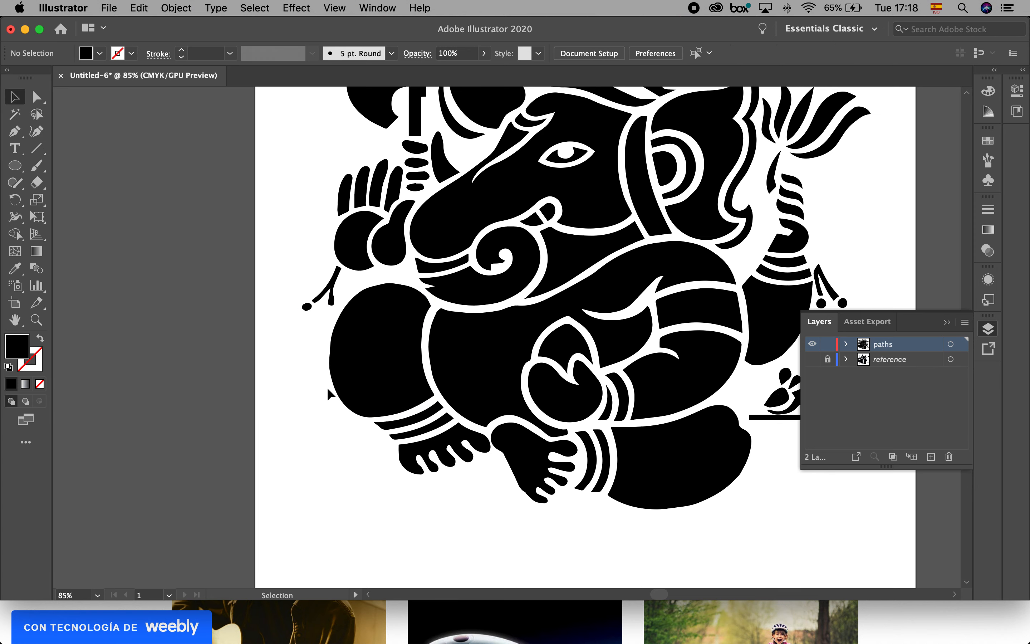
# - Try pulling the belly, foot and anklet band shapes out of the artwork one at a time, undoing each move
pyautogui.click(485, 375)
pyautogui.moveTo(486, 375); pyautogui.dragTo(102, 391)
pyautogui.press('super+z')
pyautogui.moveTo(417, 467); pyautogui.dragTo(226, 543)
pyautogui.press('super+z')
pyautogui.click(434, 408)
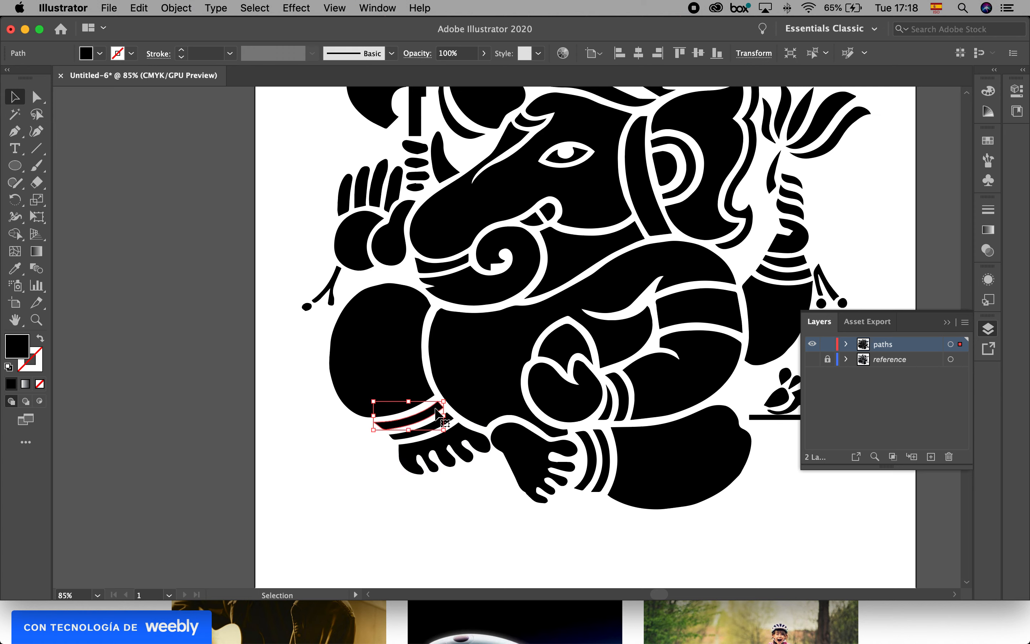
pyautogui.moveTo(435, 407); pyautogui.dragTo(314, 447)
pyautogui.press('super+z')
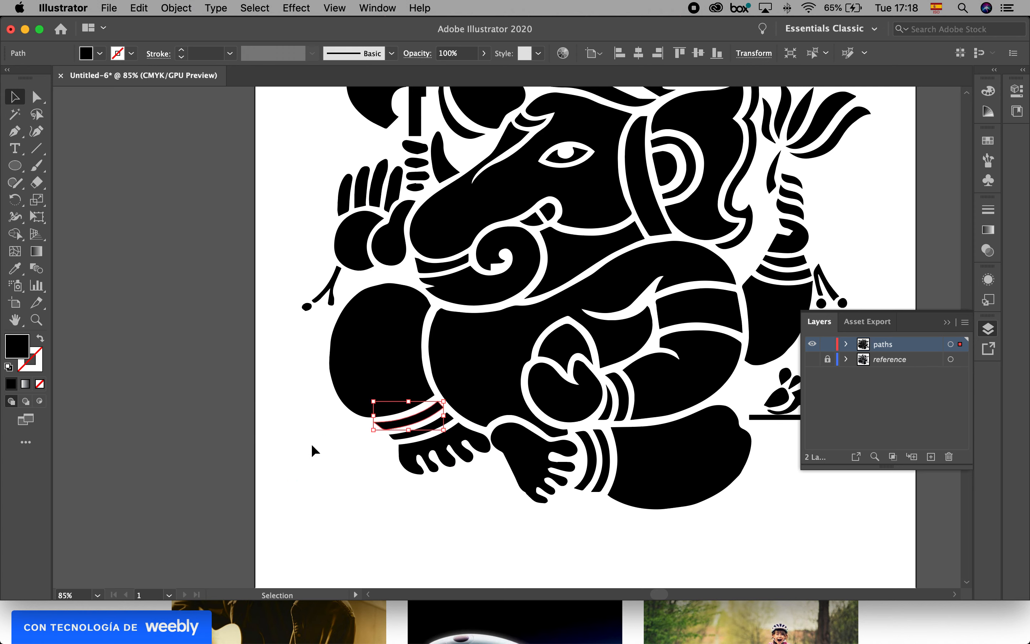